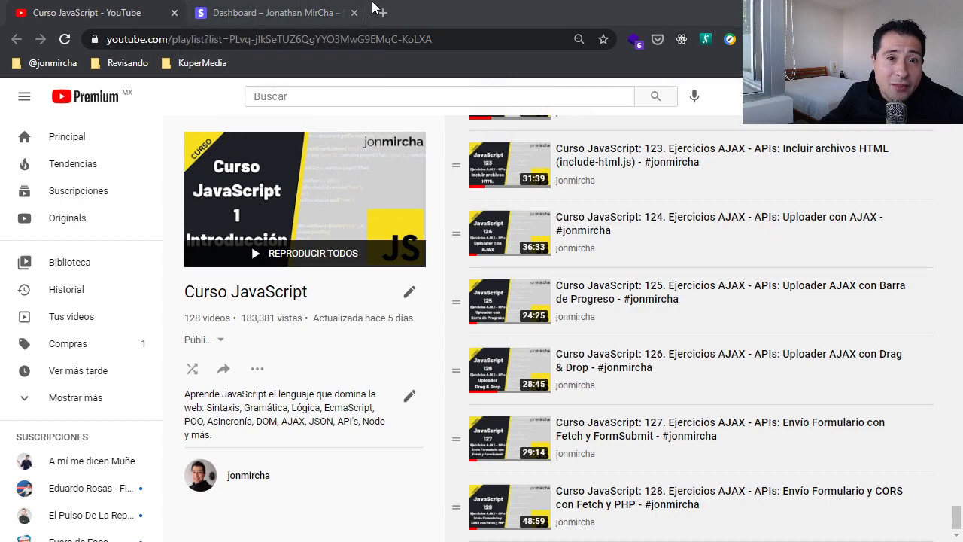
Compare the Curso JavaScript playlist on YouTube with the Stripe dashboard, finishing on the dashboard
left_click(271, 17)
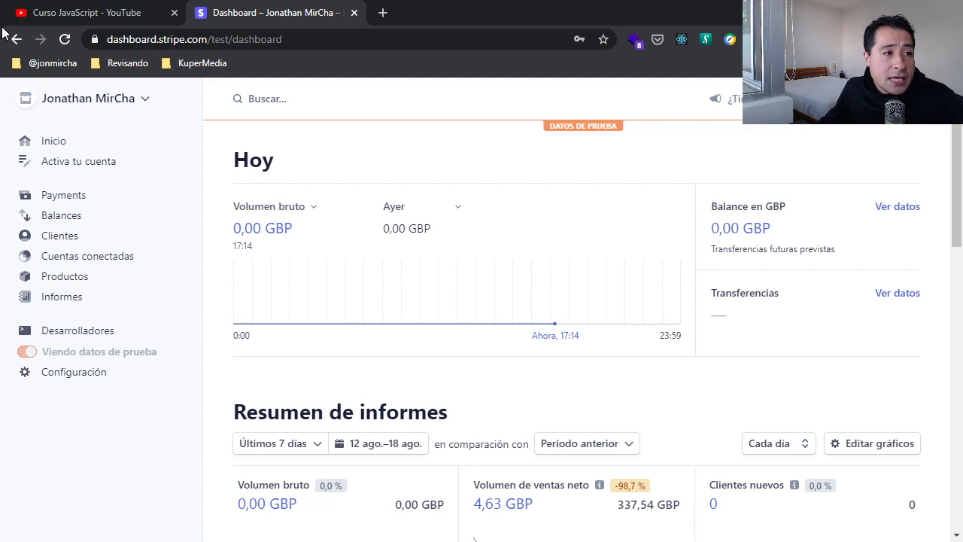
left_click(67, 16)
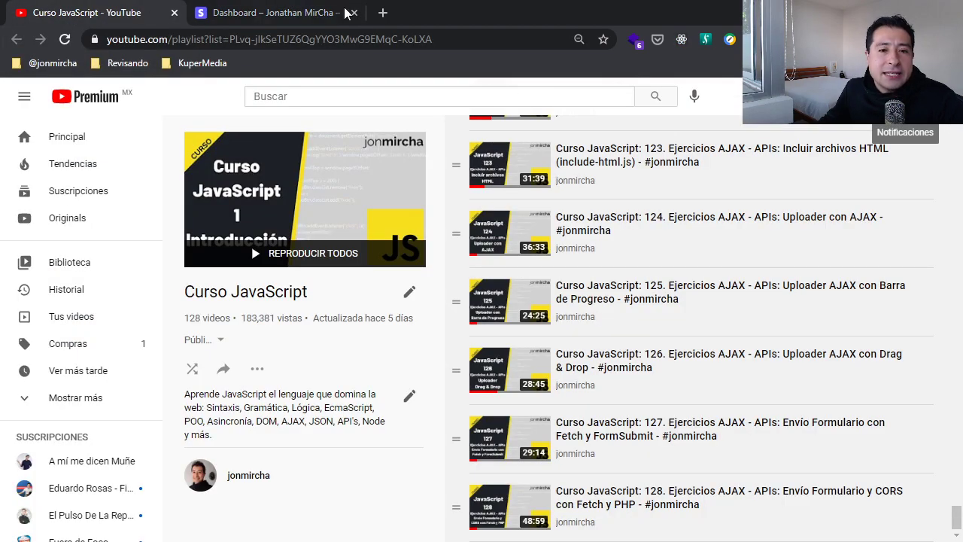
left_click(217, 16)
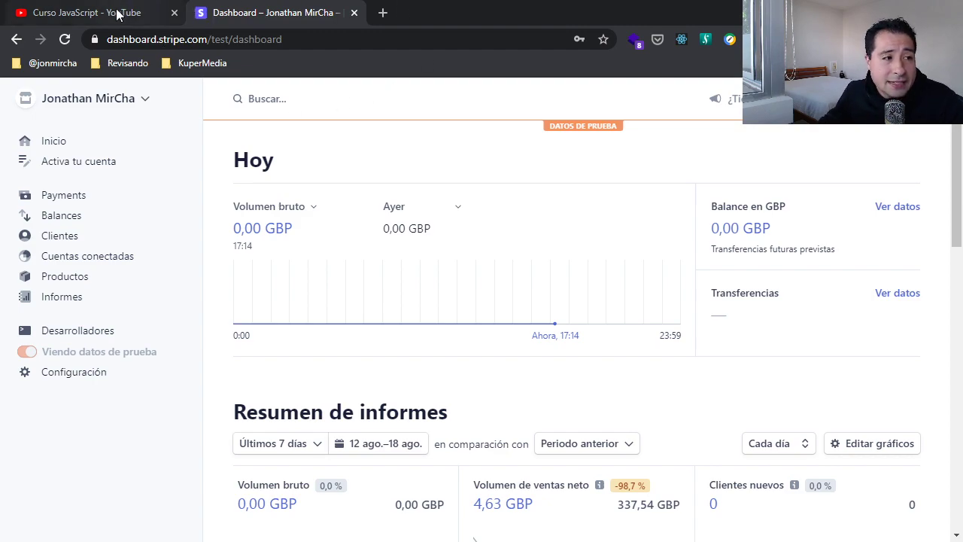
left_click(158, 15)
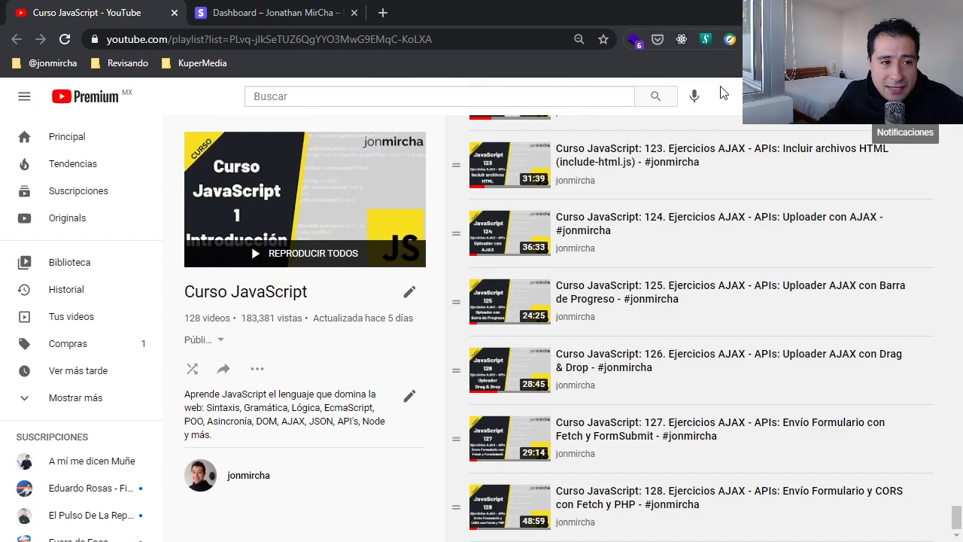
left_click(256, 14)
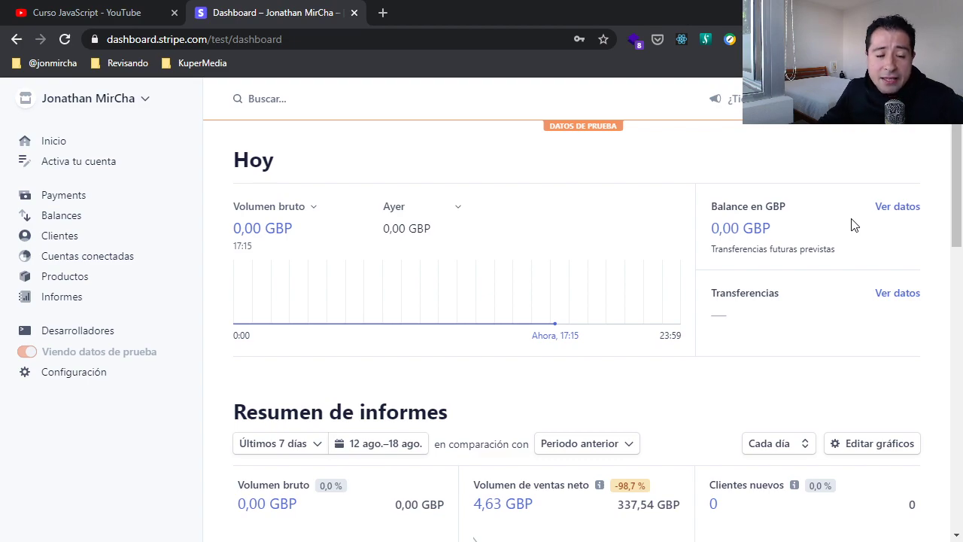
Examine the Stripe test dashboard's home page, including the report summary charts, today's gross volume and the GBP balance
scroll(84, 280, "down", 5)
scroll(88, 280, "up", 5)
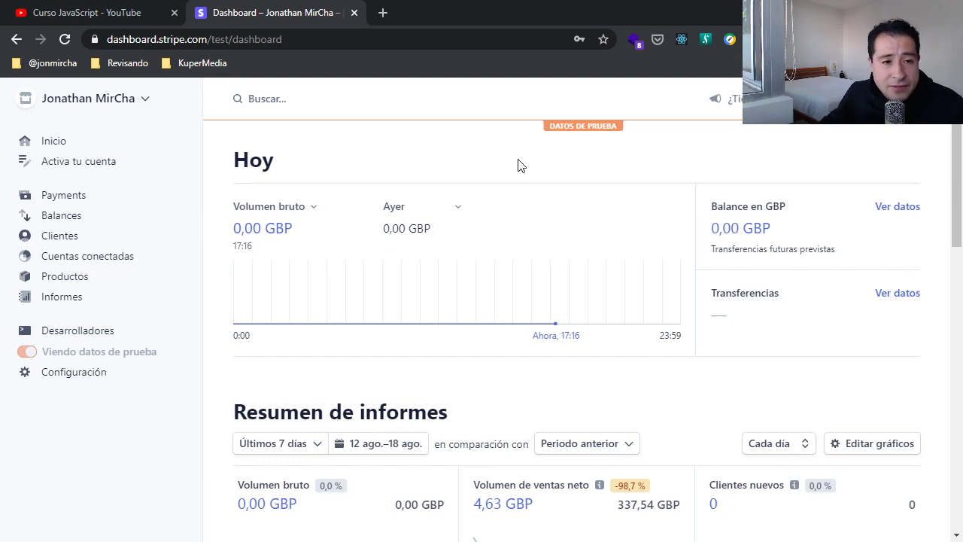
scroll(264, 215, "down", 4)
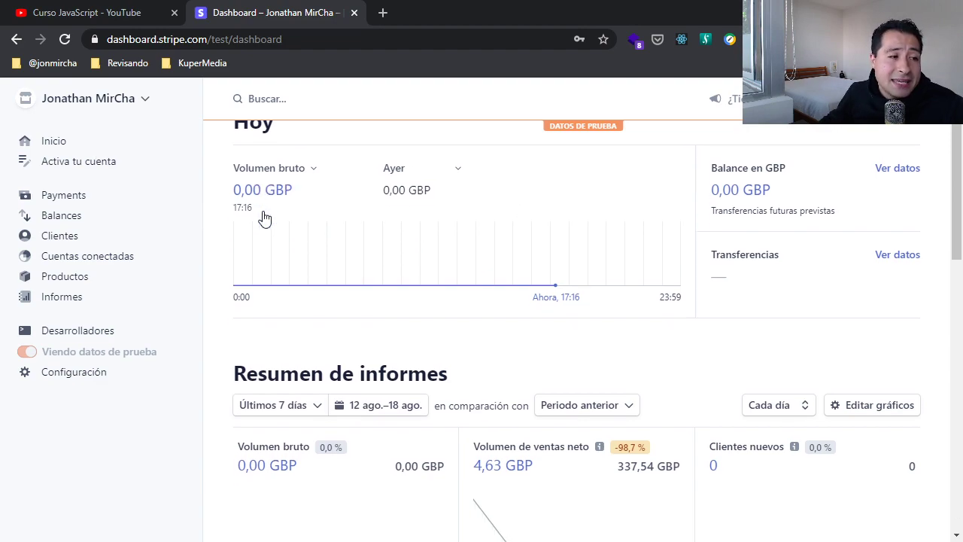
scroll(261, 215, "up", 4)
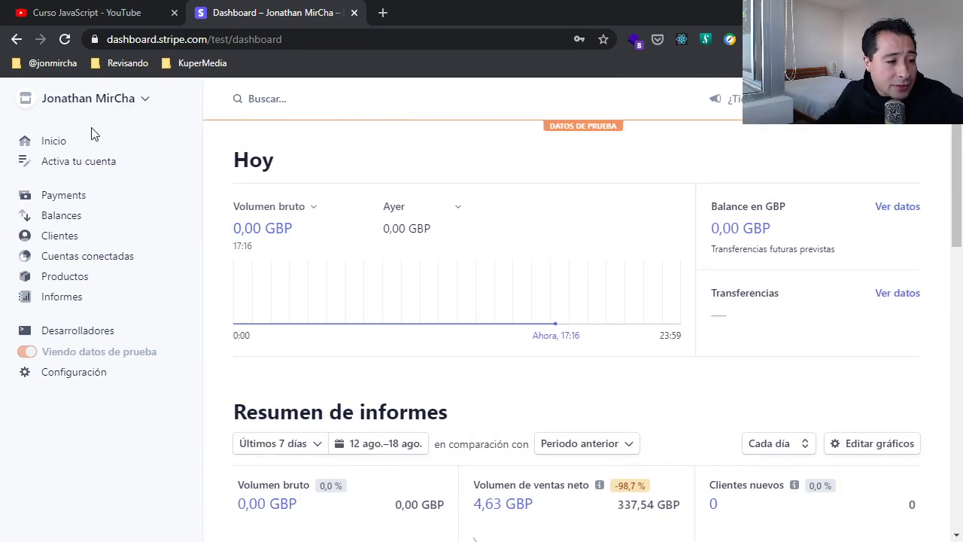
mouse_move(30, 358)
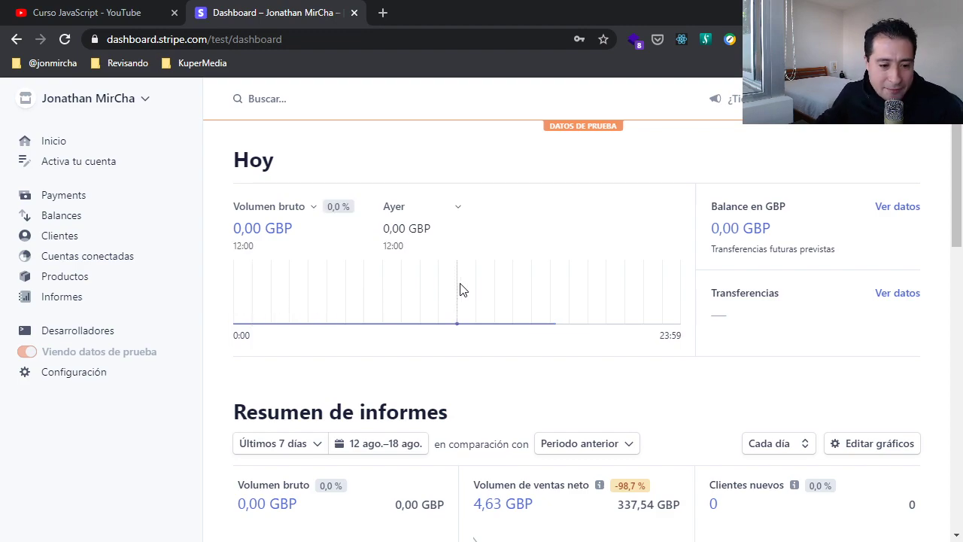
scroll(459, 289, "down", 2)
scroll(424, 254, "down", 9)
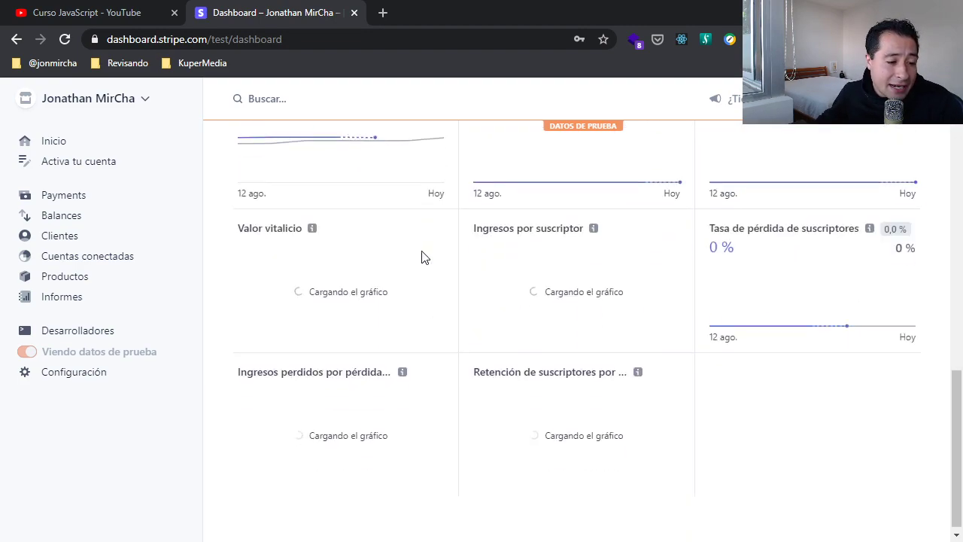
scroll(279, 355, "up", 10)
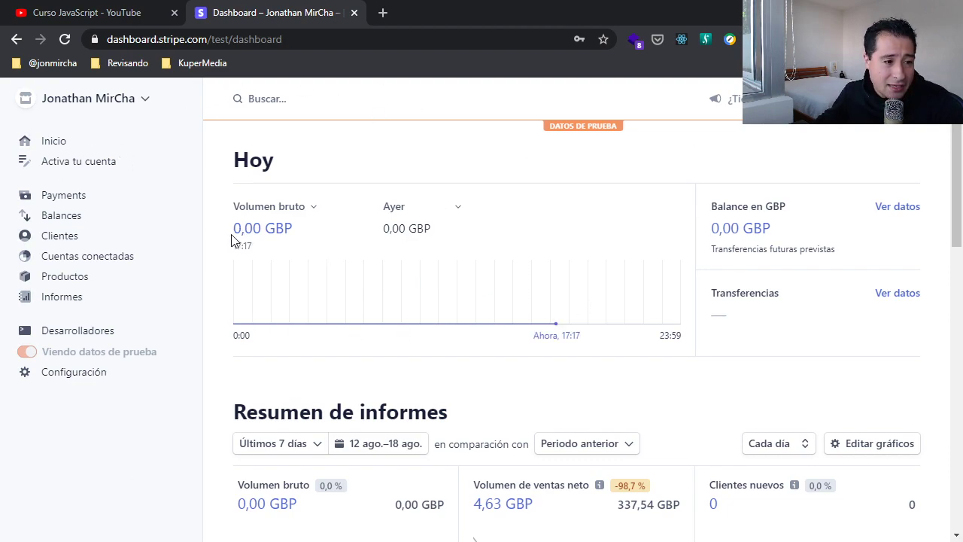
left_click_drag(241, 227, 299, 230)
left_click_drag(712, 228, 791, 233)
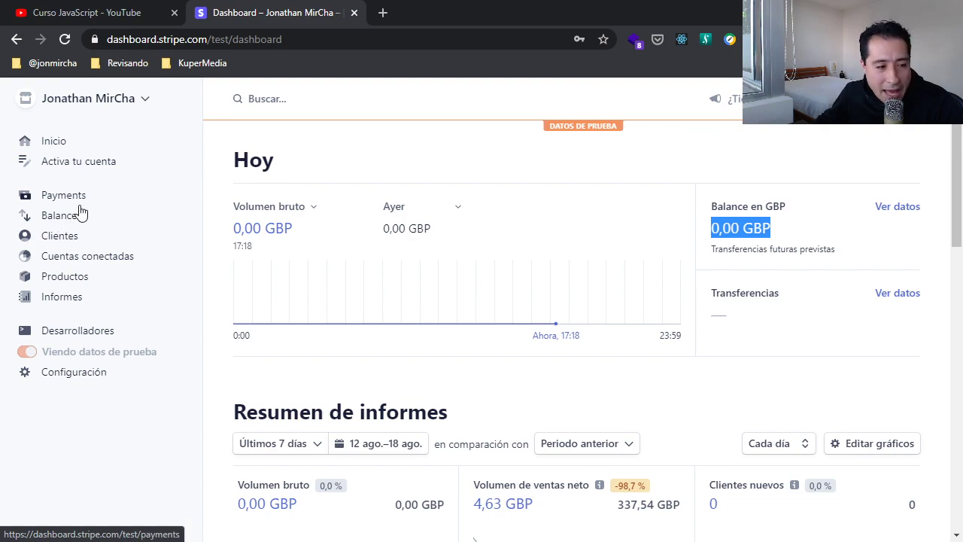
Open the dashboard's developers section and review the API version and the monitoring charts for API requests and webhooks
left_click(88, 336)
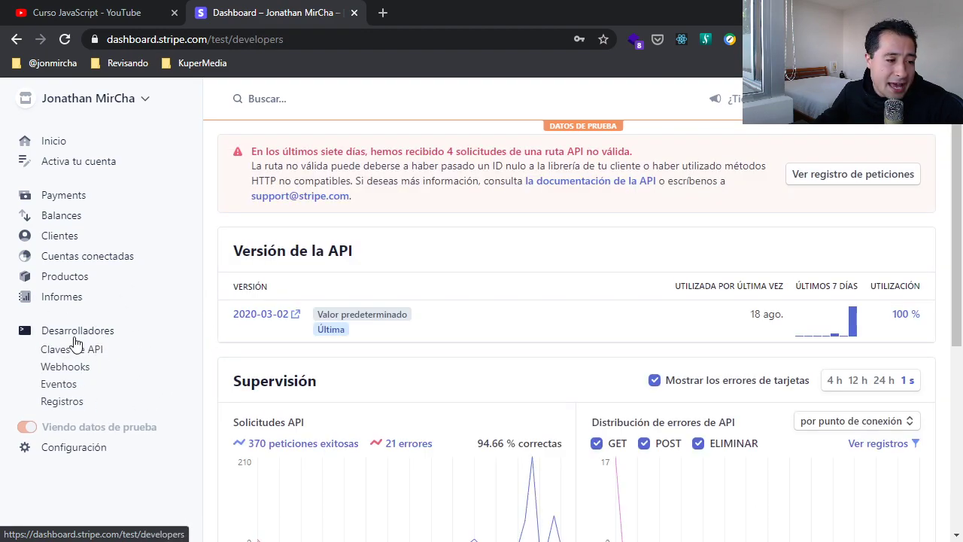
scroll(361, 251, "down", 2)
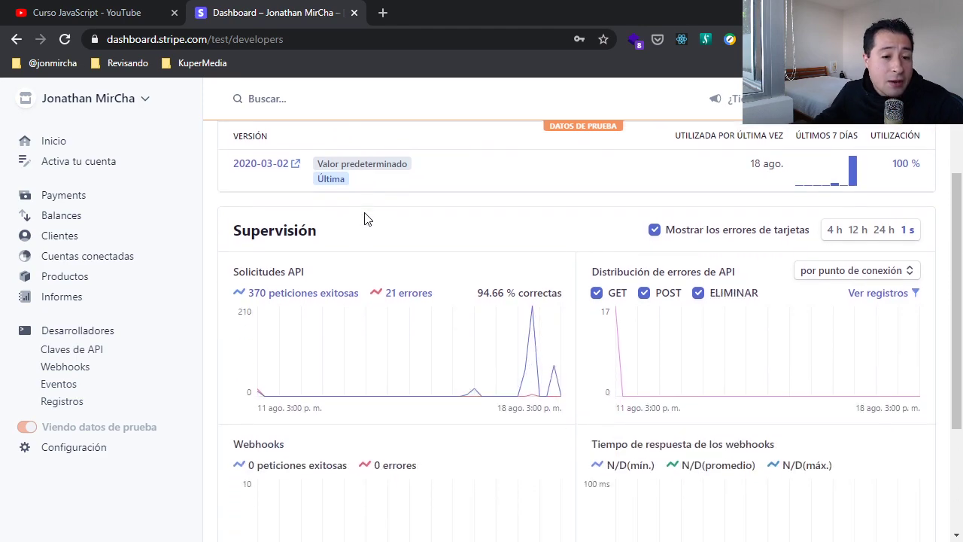
scroll(362, 218, "down", 1)
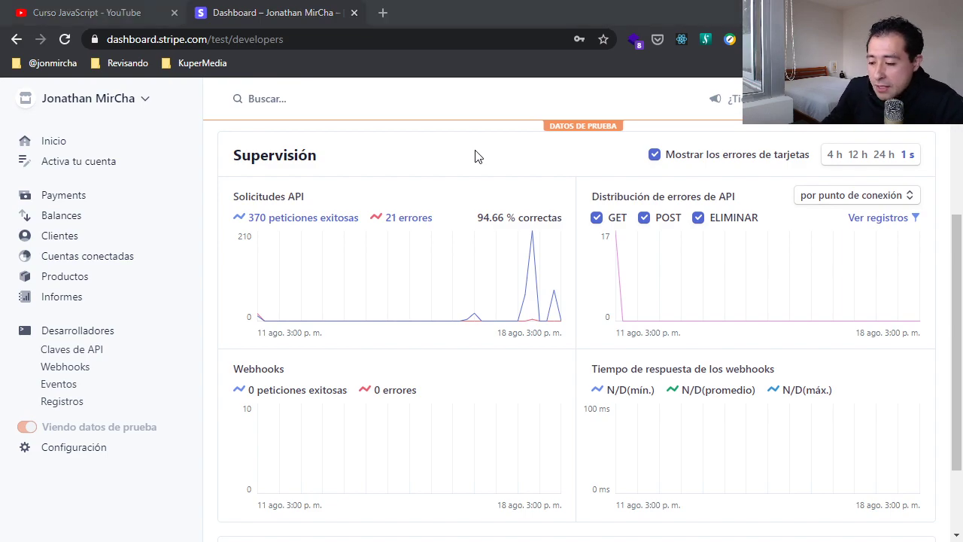
Switch to the Stripe documentation window and look through the home page's Payments, Business operations, Financial services and Explore sections
key("alt+Tab")
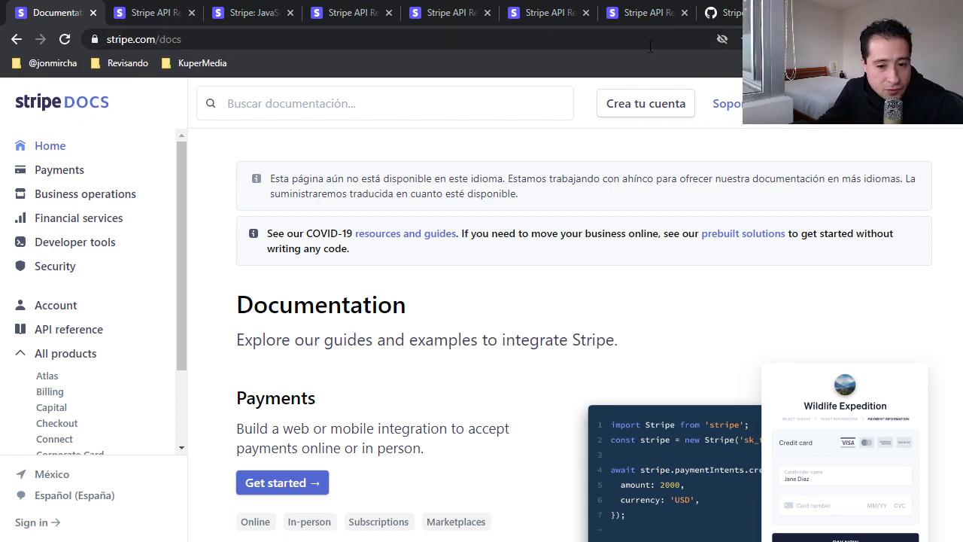
scroll(594, 180, "down", 3)
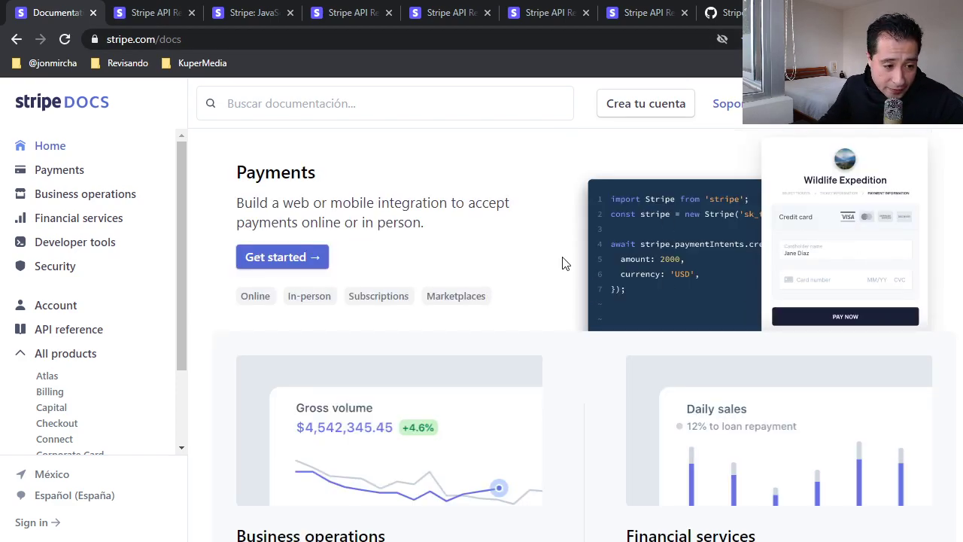
scroll(452, 248, "down", 4)
scroll(478, 267, "down", 1)
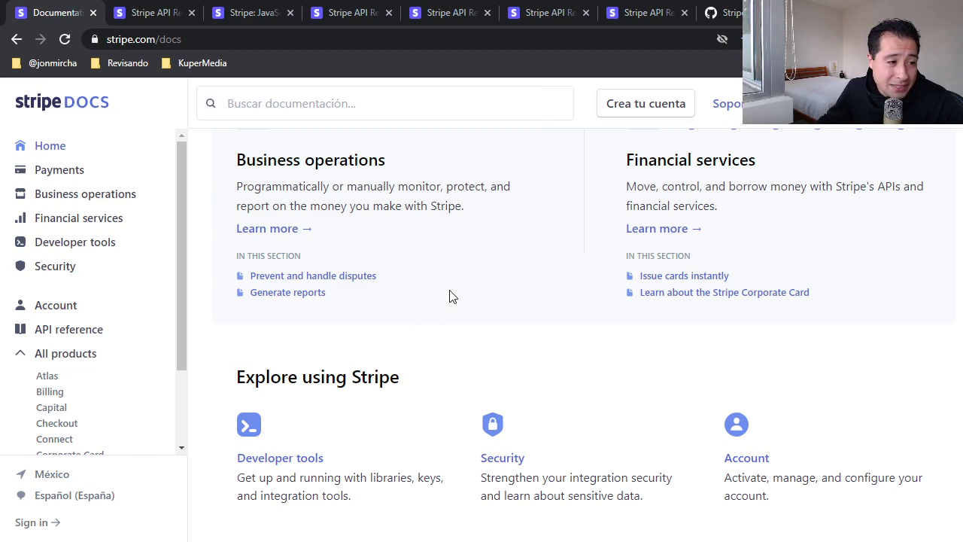
scroll(451, 297, "up", 4)
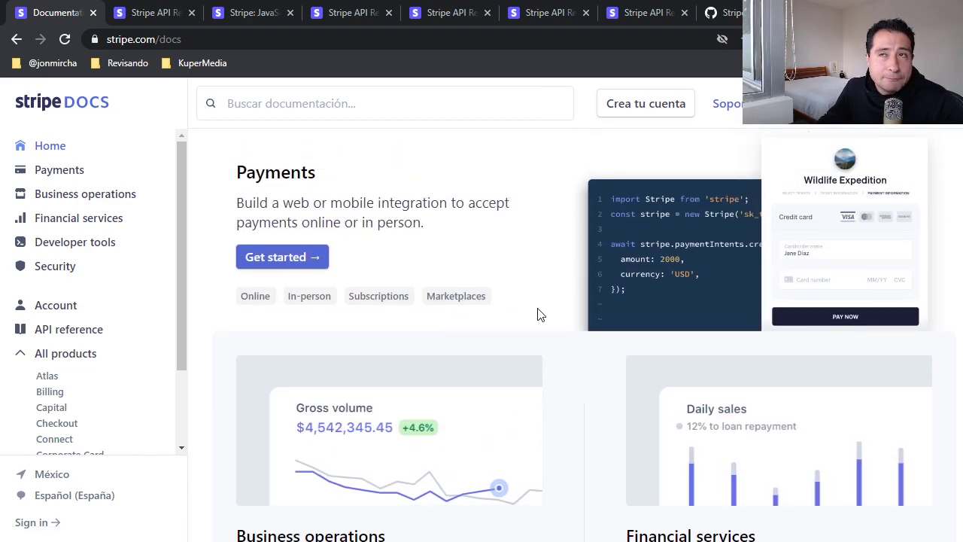
scroll(533, 317, "up", 3)
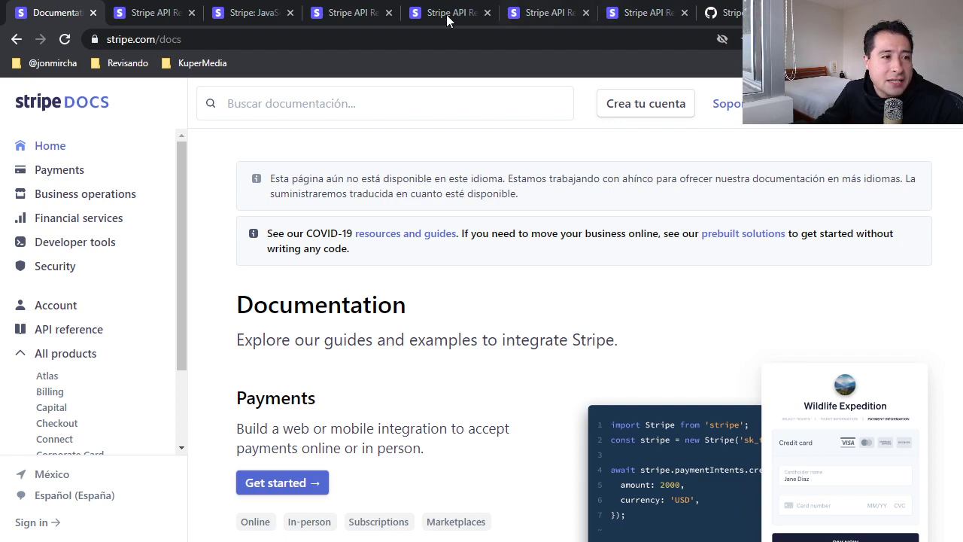
Open the Stripe API Reference and review its introduction, base URL and client libraries
left_click(168, 13)
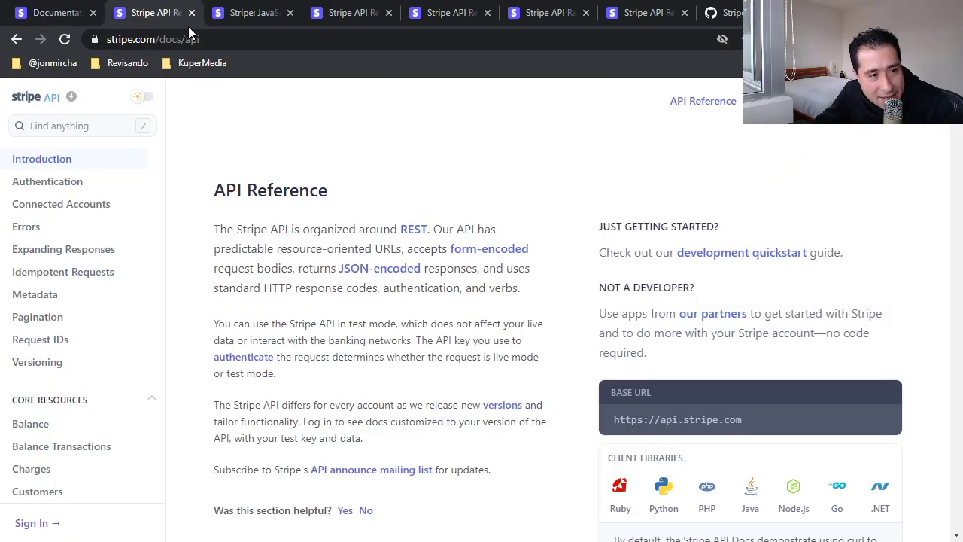
scroll(340, 220, "down", 2)
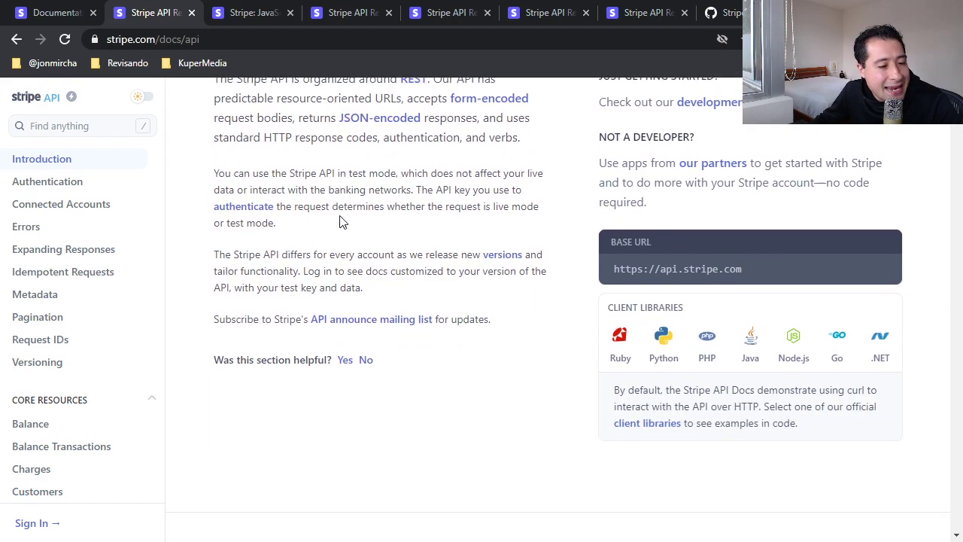
scroll(754, 259, "up", 1)
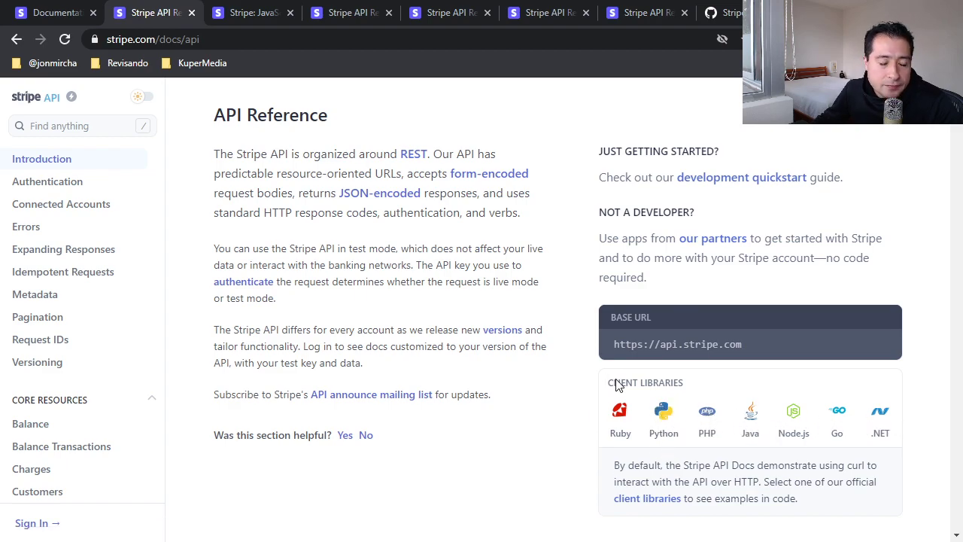
scroll(617, 383, "down", 1)
scroll(617, 380, "up", 1)
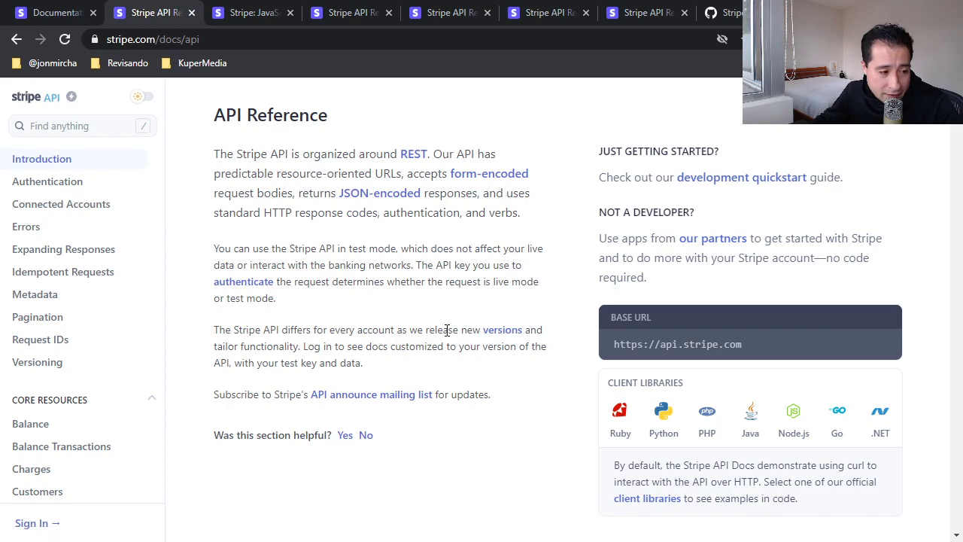
scroll(454, 334, "down", 5)
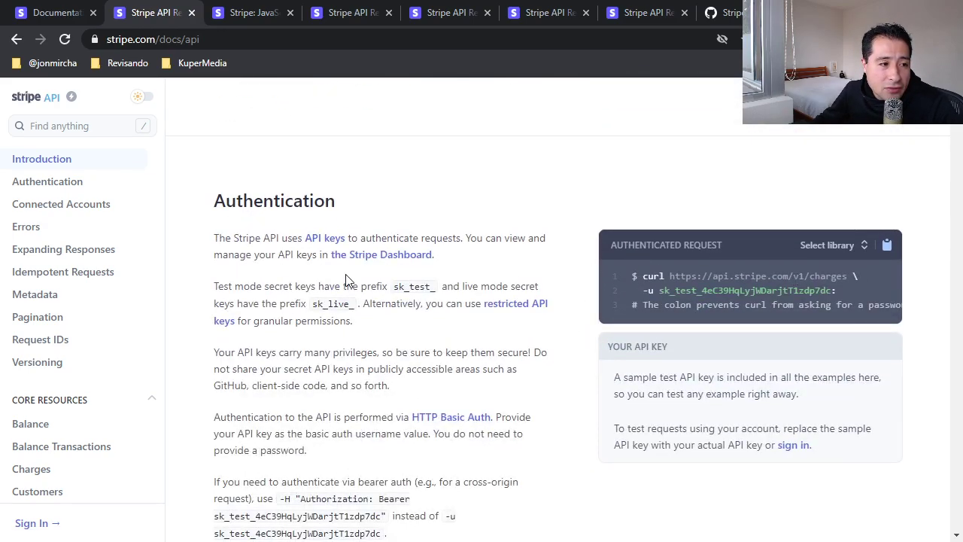
scroll(342, 280, "up", 5)
Glance at the Stripe.js Reference, and return to the API Reference to view its Authentication section
left_click(243, 16)
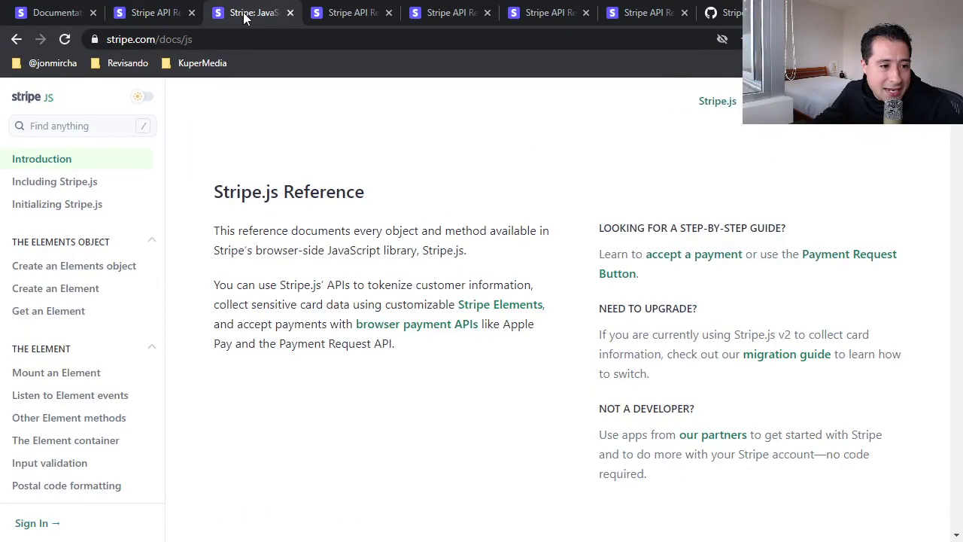
left_click(155, 12)
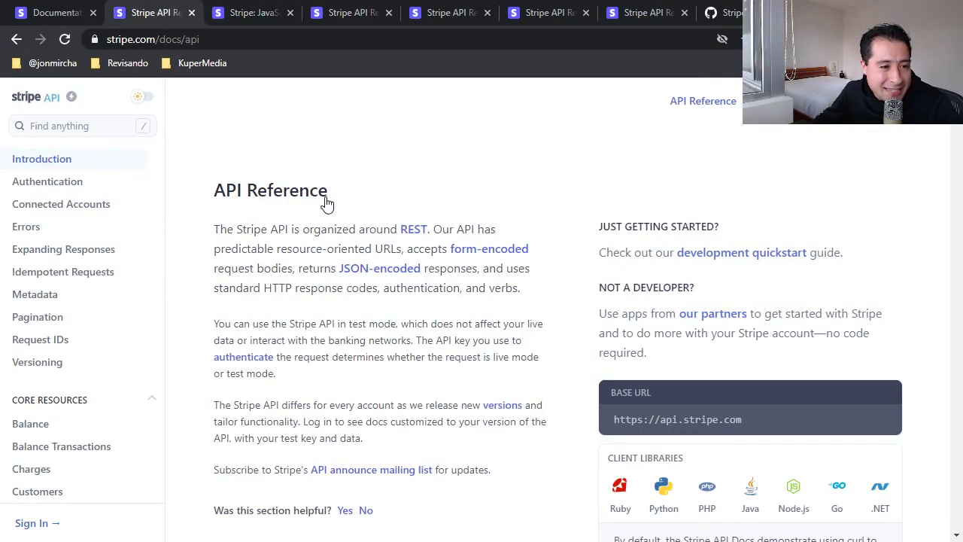
scroll(331, 197, "down", 3)
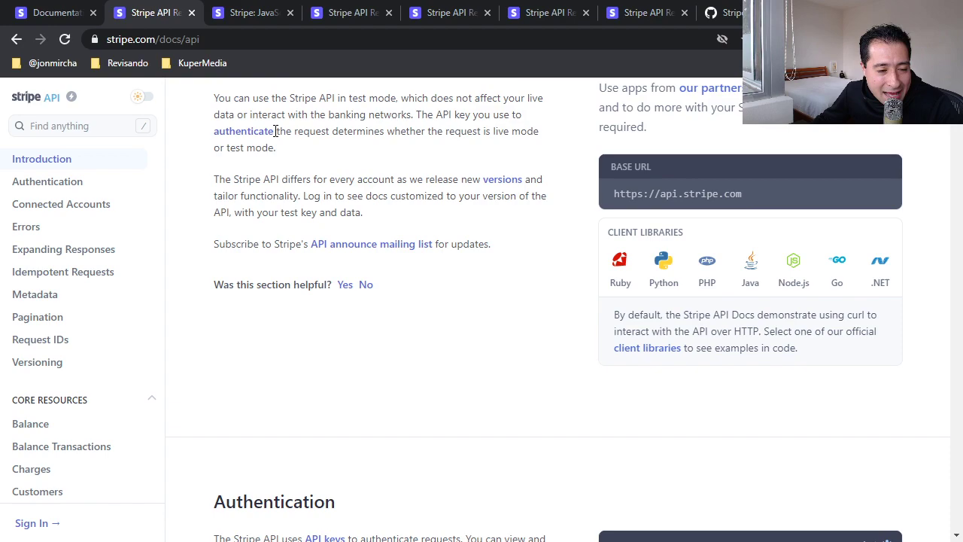
scroll(376, 193, "down", 3)
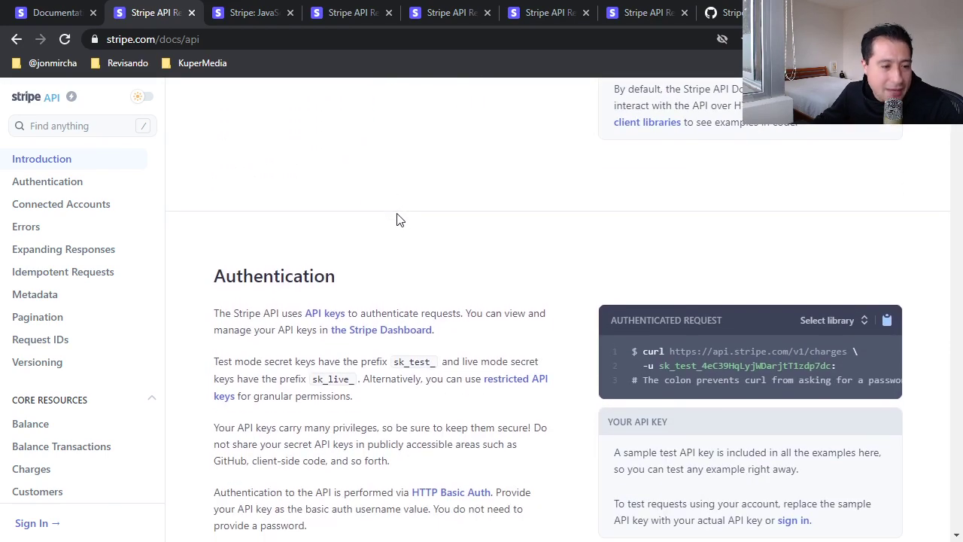
scroll(395, 215, "down", 1)
scroll(316, 165, "down", 1)
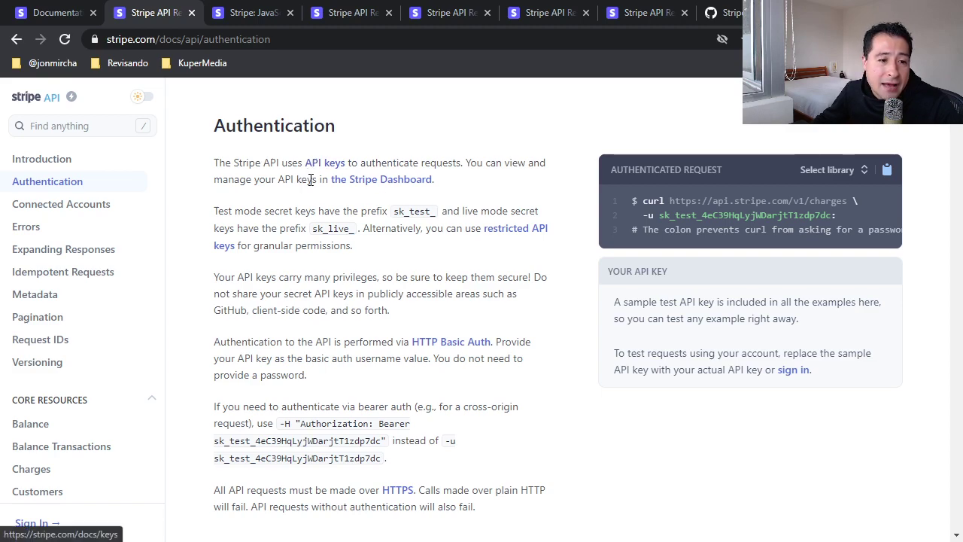
Highlight the sk_test_ and sk_live_ key prefixes and the curl code in the authenticated request example while reading the Authentication section
left_click_drag(394, 212, 426, 211)
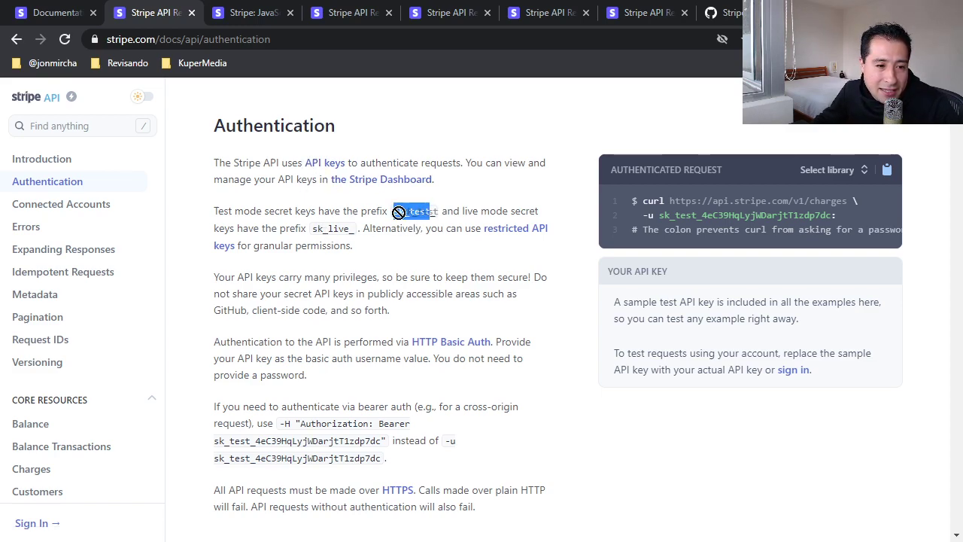
left_click_drag(311, 228, 357, 235)
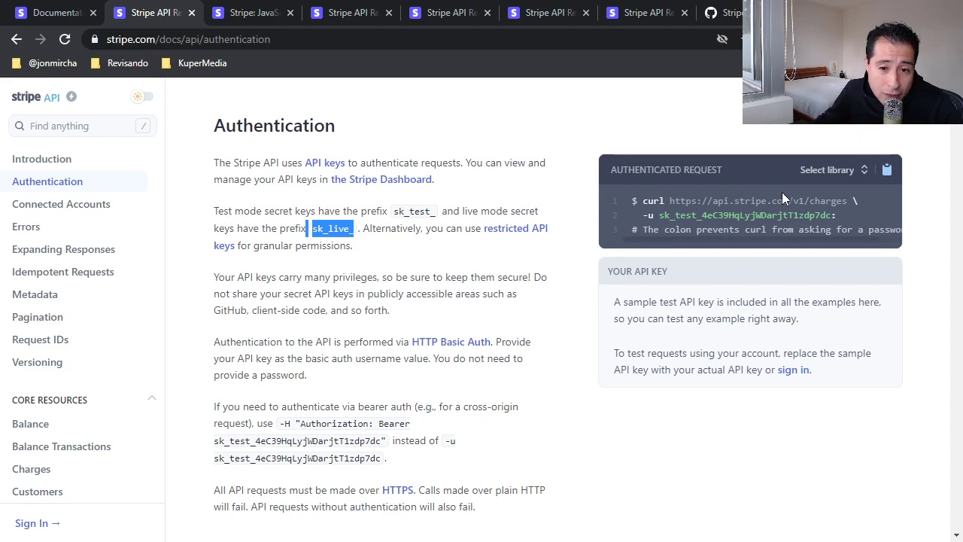
left_click_drag(645, 203, 670, 202)
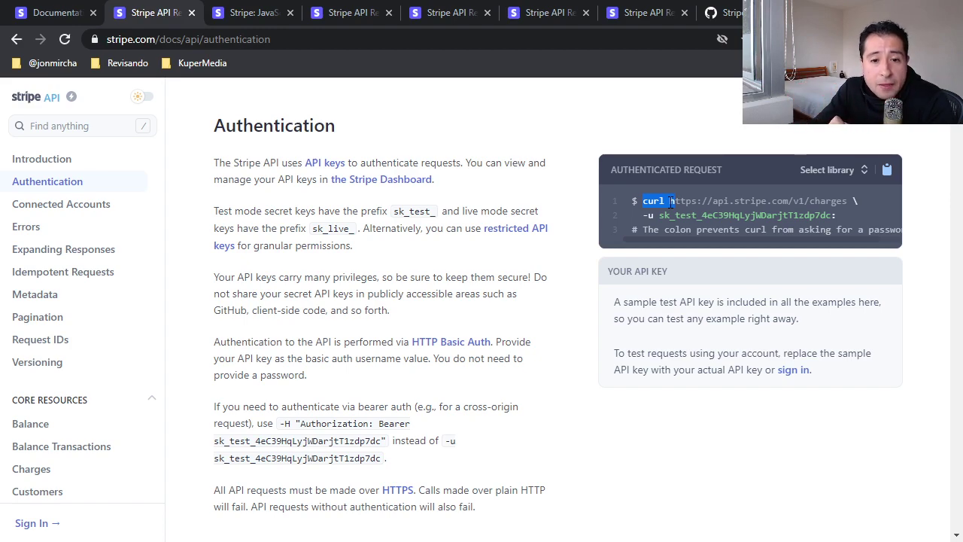
left_click_drag(643, 201, 812, 230)
scroll(687, 280, "up", 2)
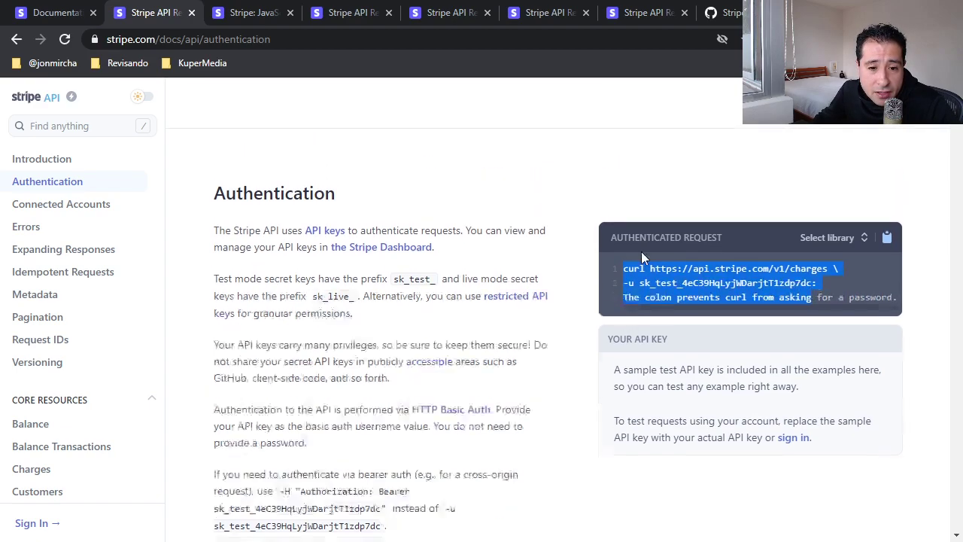
scroll(687, 277, "down", 3)
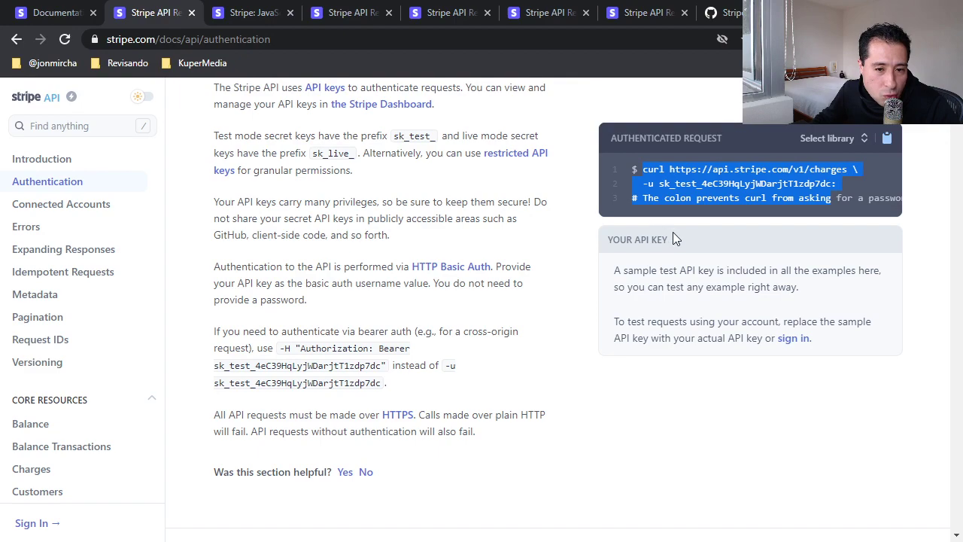
Highlight the sample test key in the curl authenticated request, and switch the code example to Stripe CLI
left_click(659, 184)
left_click_drag(659, 184, 838, 185)
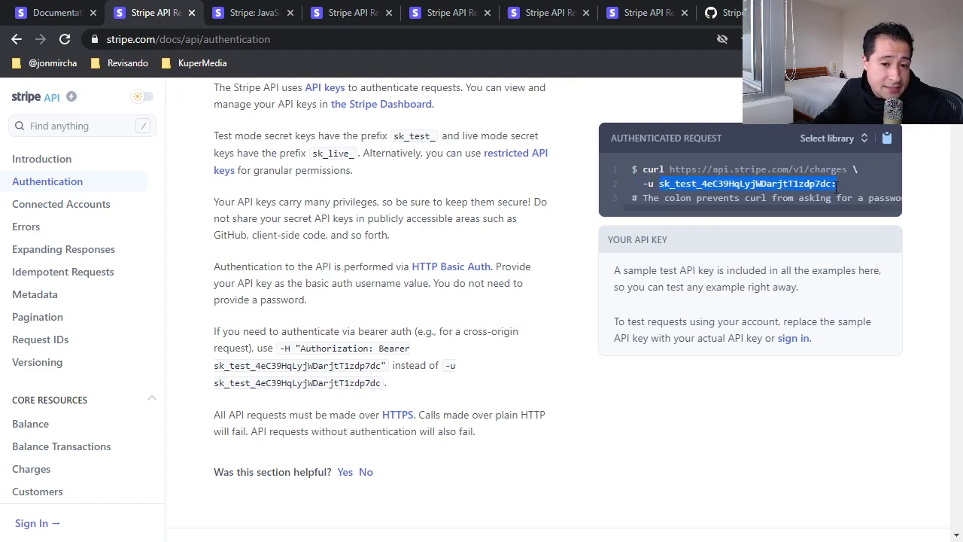
left_click(864, 140)
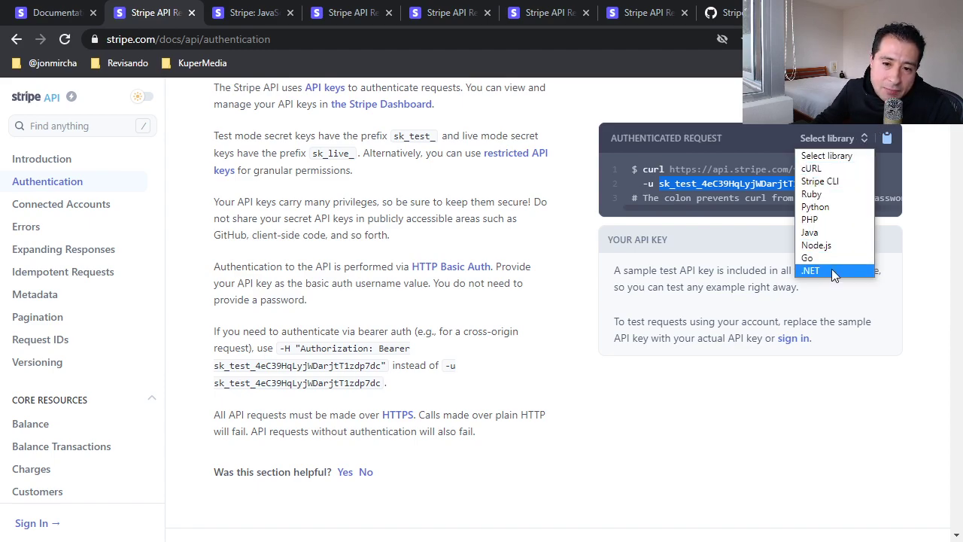
left_click(830, 181)
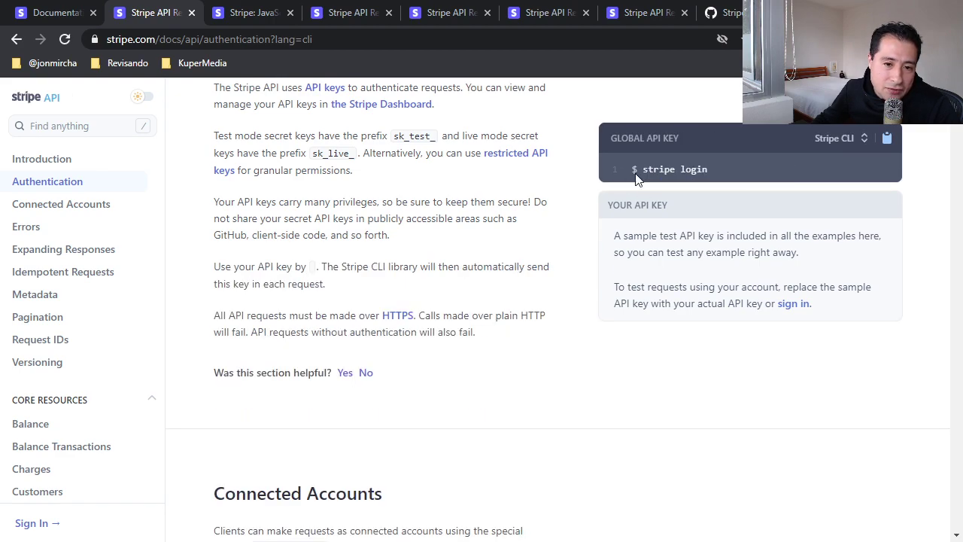
View the authentication example in Ruby, highlighting the stripe require line and the per-request API key code
left_click(847, 140)
left_click(840, 195)
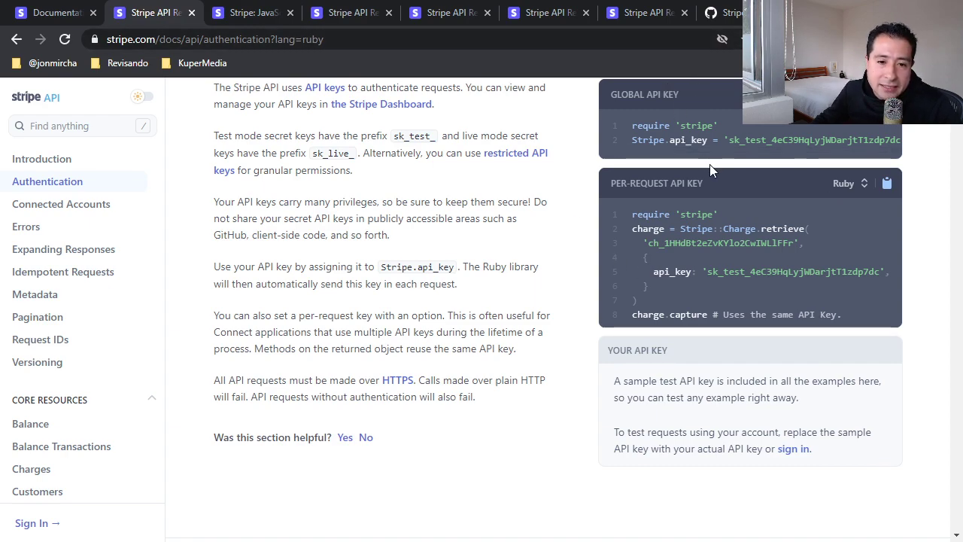
left_click_drag(659, 125, 700, 126)
left_click_drag(640, 215, 764, 300)
View the authentication example in Python and PHP, and set it back to cURL
left_click(849, 183)
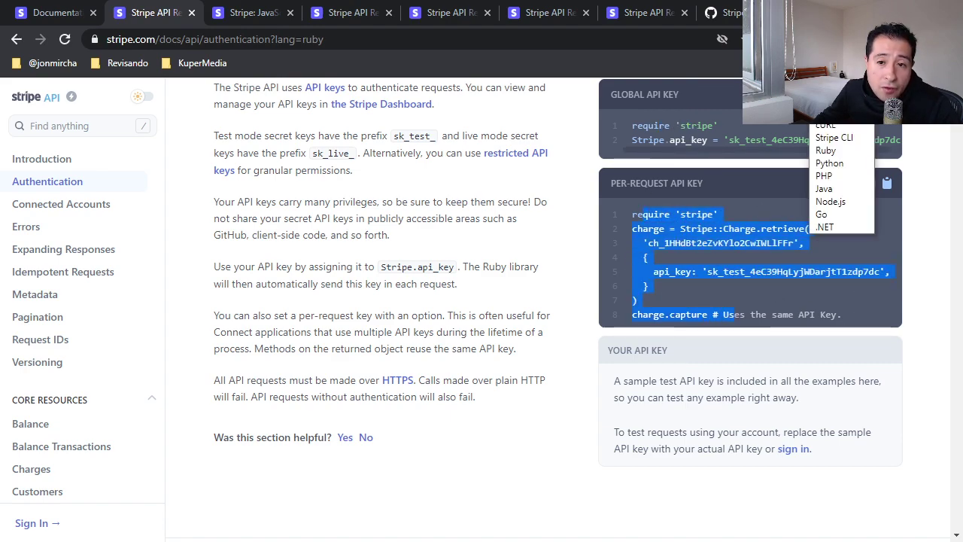
left_click(833, 161)
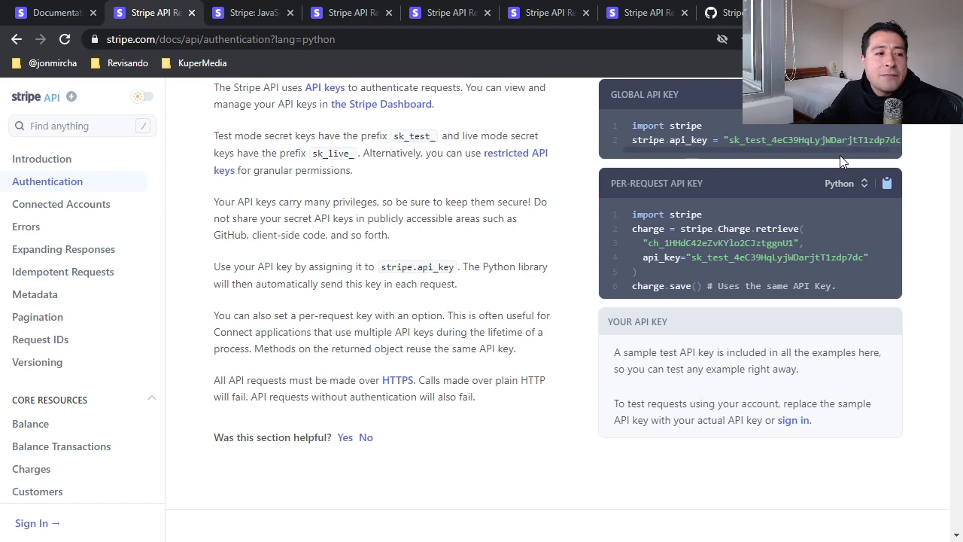
left_click(865, 185)
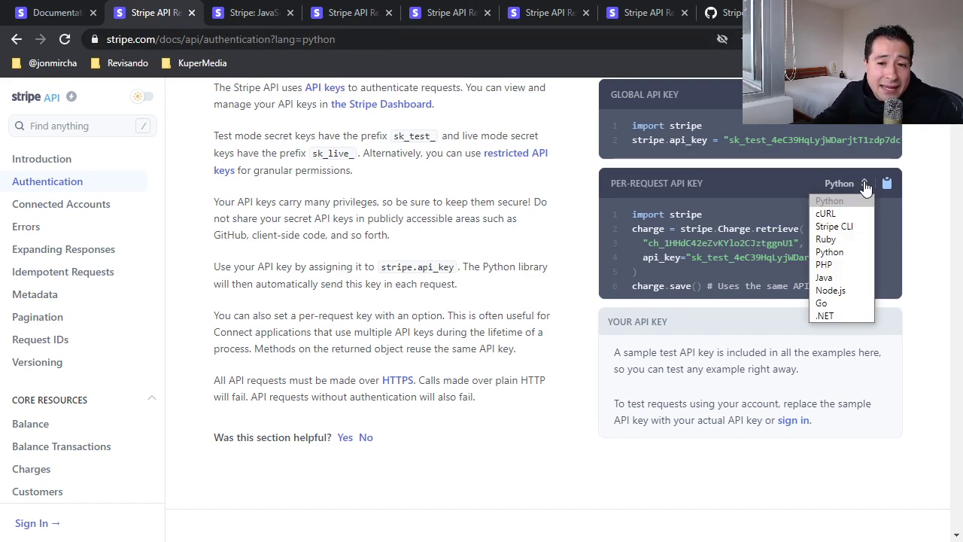
left_click(849, 265)
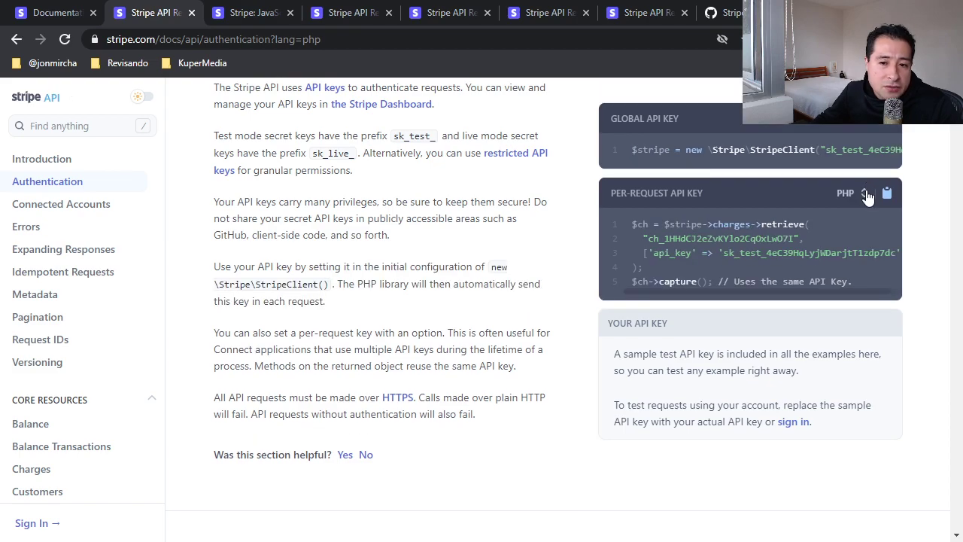
left_click(866, 194)
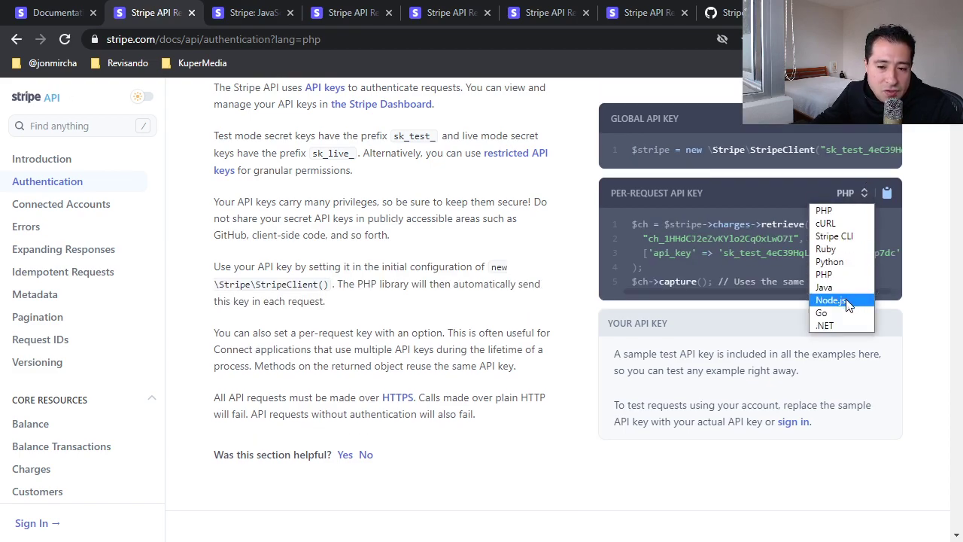
left_click(831, 224)
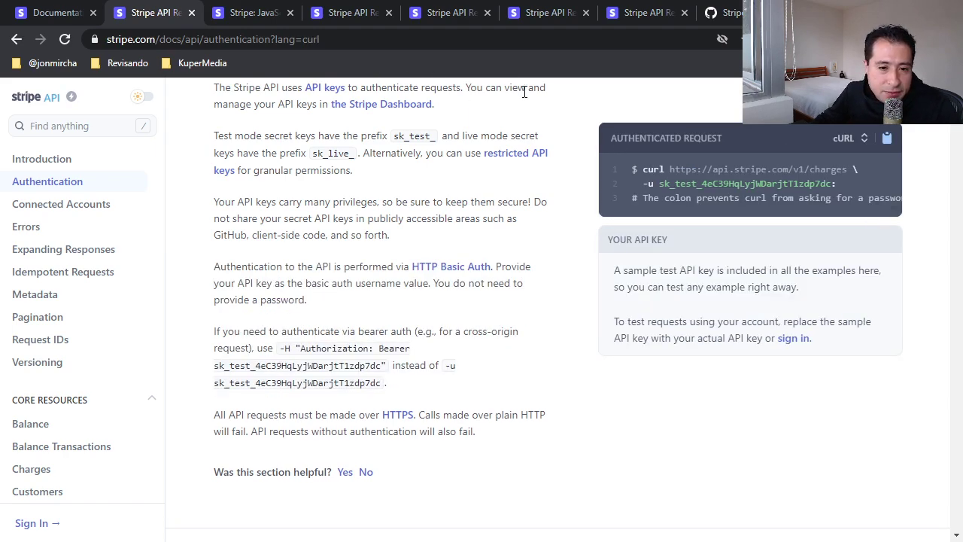
Compare the Node.js version of the authentication example, and return the example to cURL
left_click(850, 138)
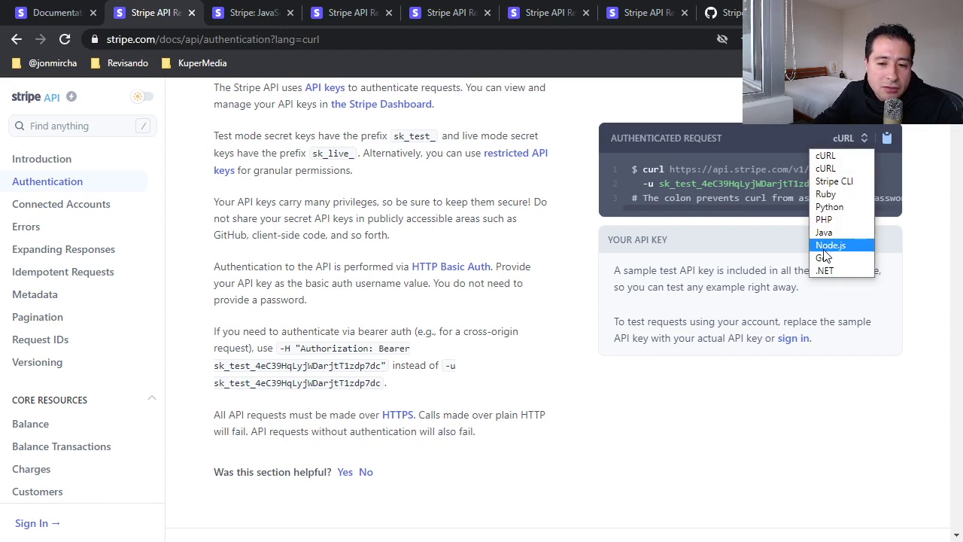
left_click(831, 245)
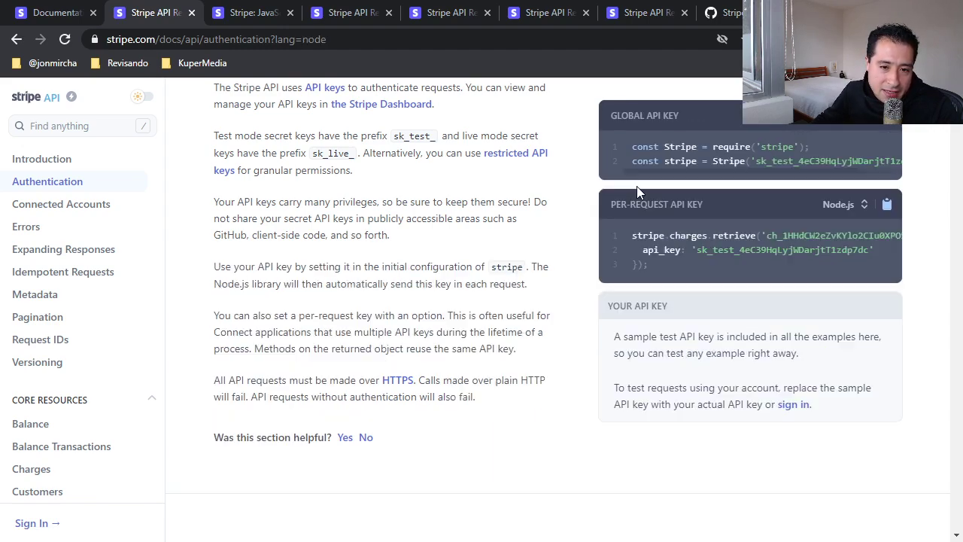
left_click(860, 125)
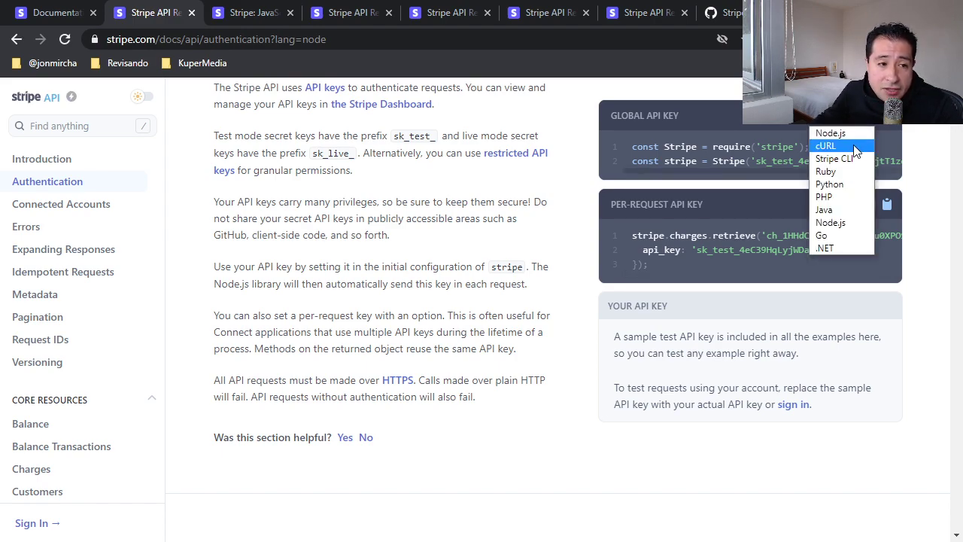
left_click(856, 146)
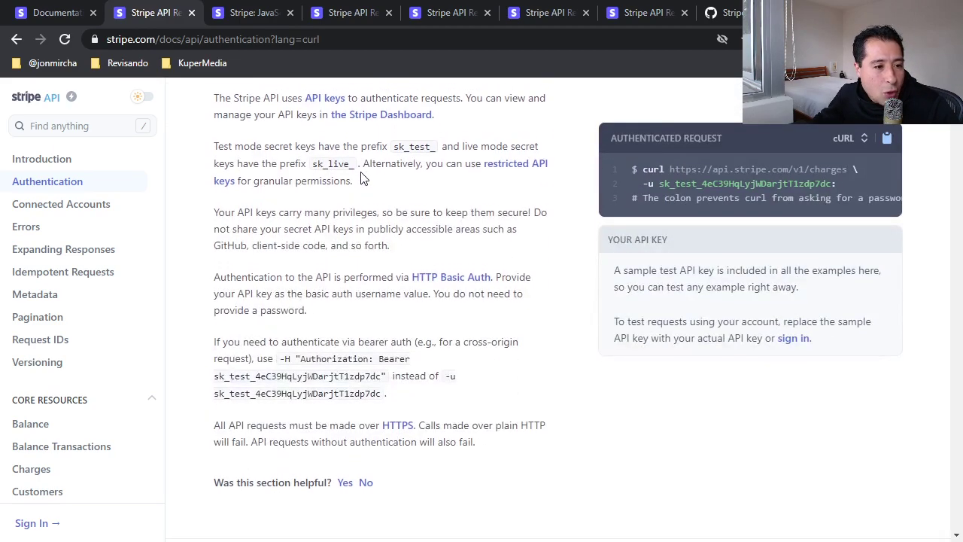
Read through the Authentication section's text, highlighting the paragraph on authenticating via bearer auth
scroll(423, 200, "down", 2)
scroll(455, 202, "up", 1)
scroll(452, 197, "down", 1)
scroll(437, 143, "up", 2)
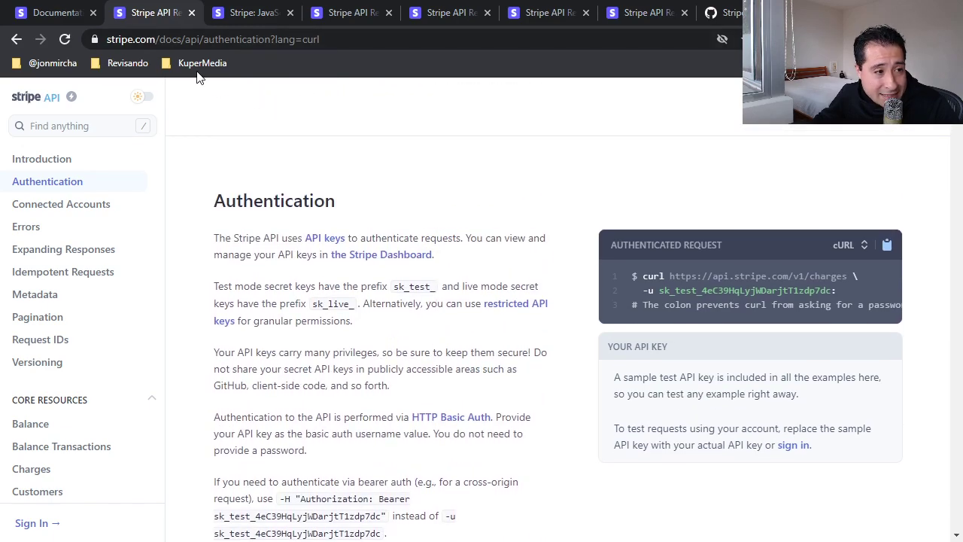
scroll(338, 275, "down", 2)
scroll(264, 344, "down", 1)
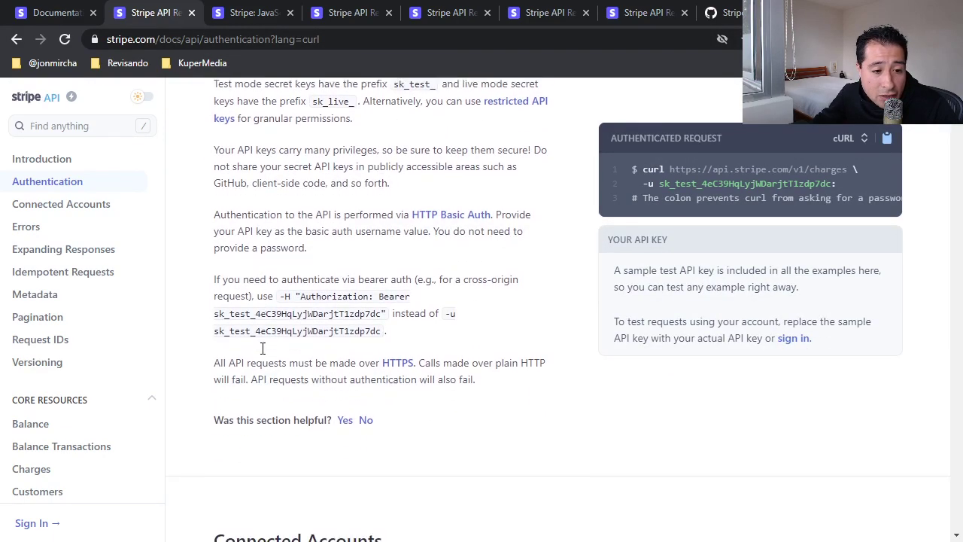
left_click_drag(200, 262, 344, 305)
left_click_drag(245, 256, 278, 251)
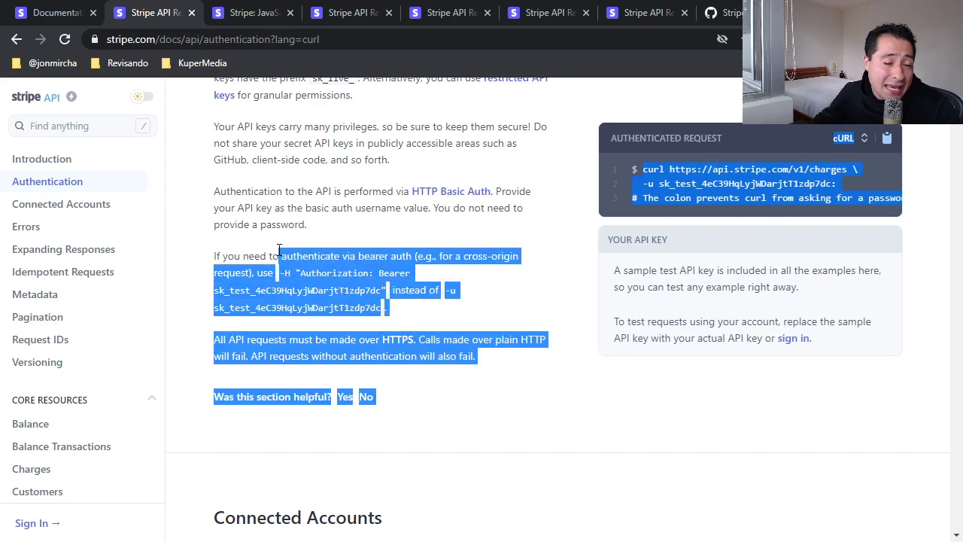
left_click(258, 249)
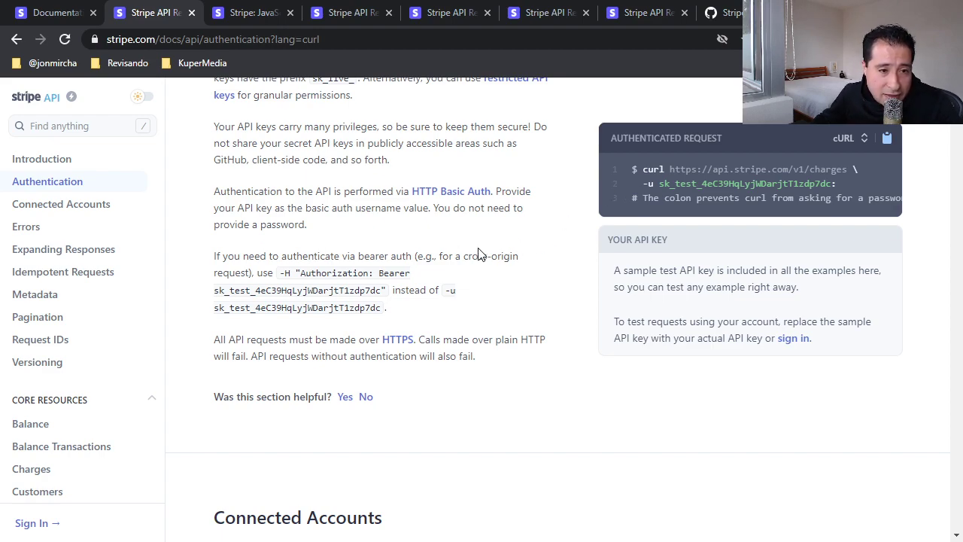
scroll(369, 178, "up", 1)
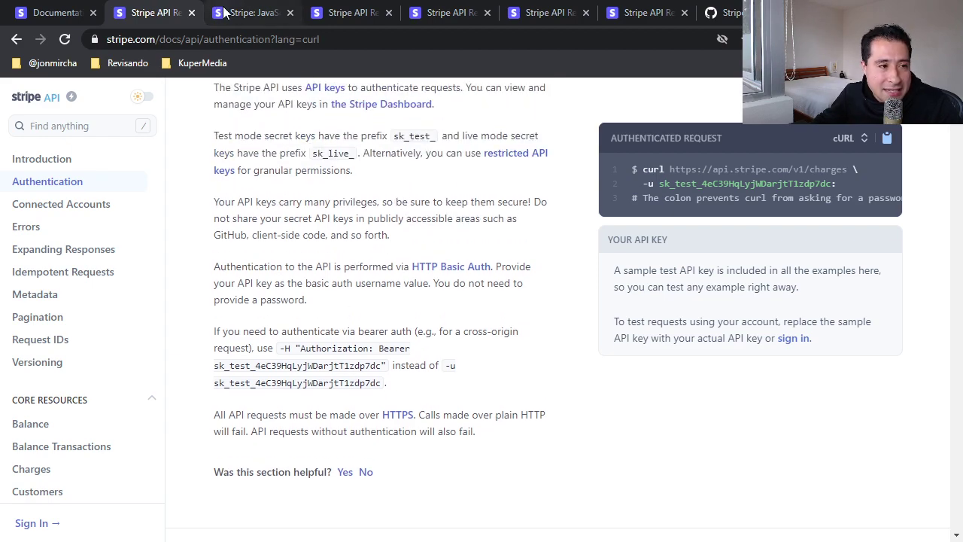
Review the Stripe.js Reference introduction, and highlight the Authentication text on the other open API Reference page
left_click(253, 13)
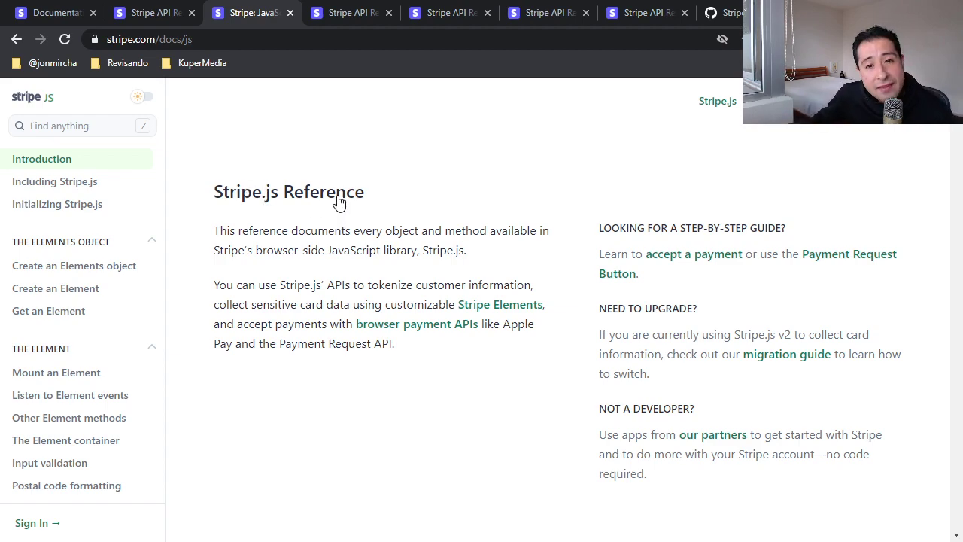
left_click_drag(398, 360, 306, 157)
left_click(233, 184)
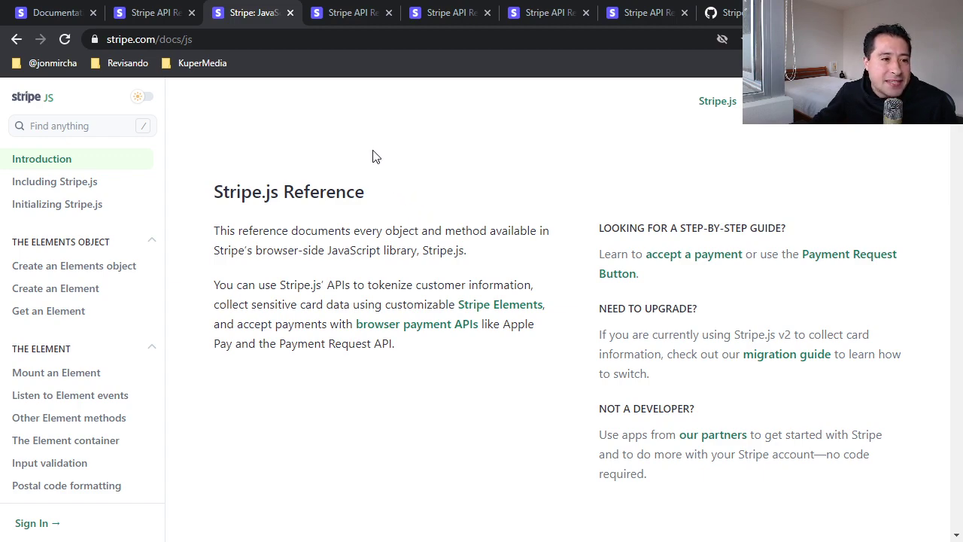
left_click(356, 15)
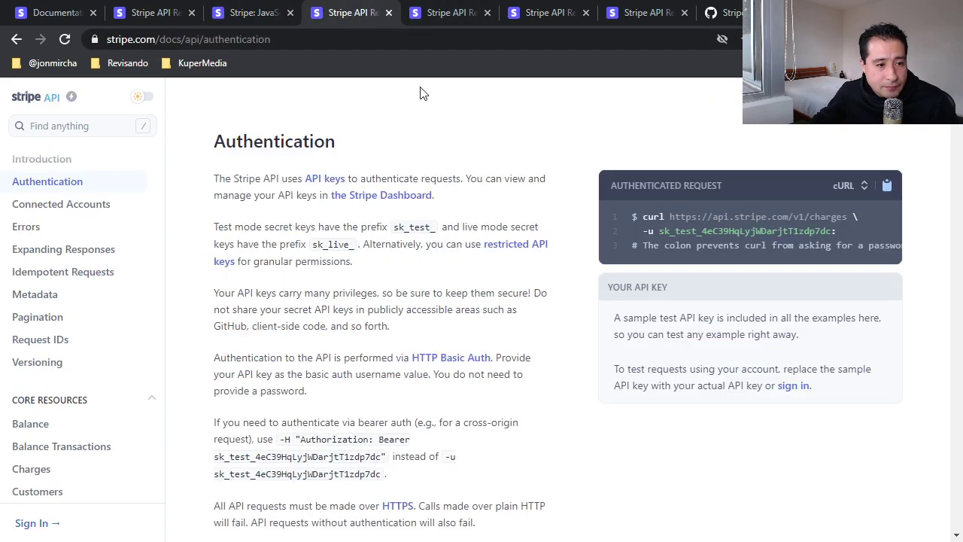
mouse_move(255, 151)
left_mouse_down()
mouse_move(234, 143)
mouse_move(328, 294)
mouse_move(241, 143)
left_mouse_up()
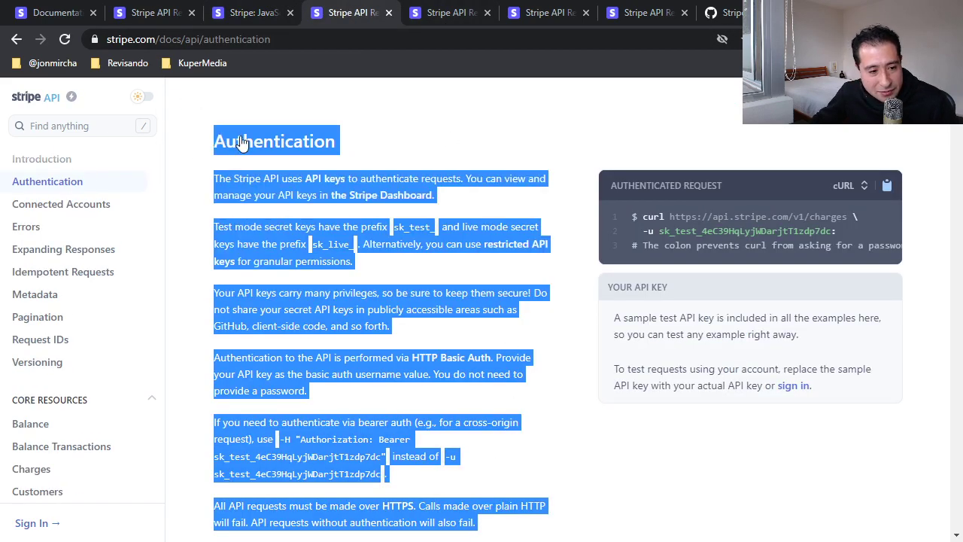
Examine the API Reference's Products section with its endpoints, followed by the Prices section
left_click(461, 14)
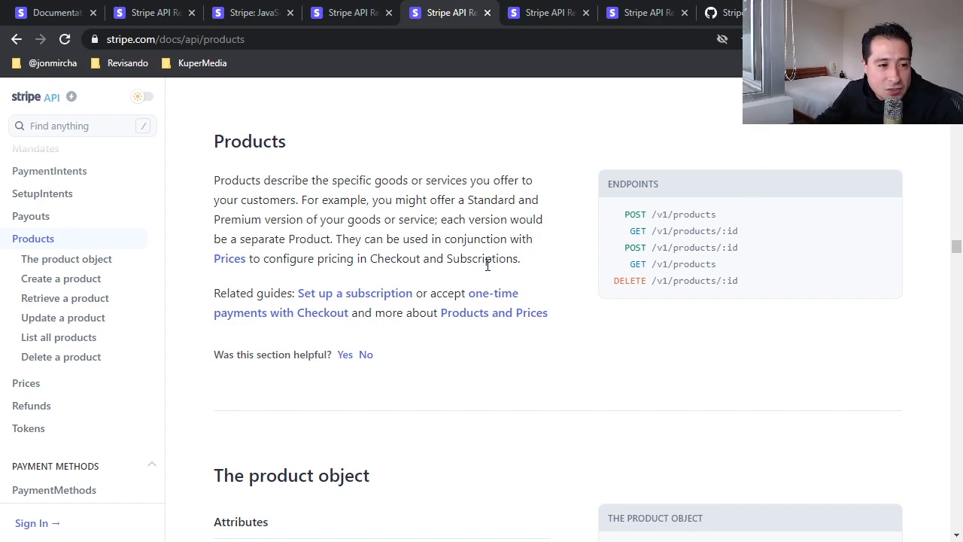
scroll(361, 235, "down", 1)
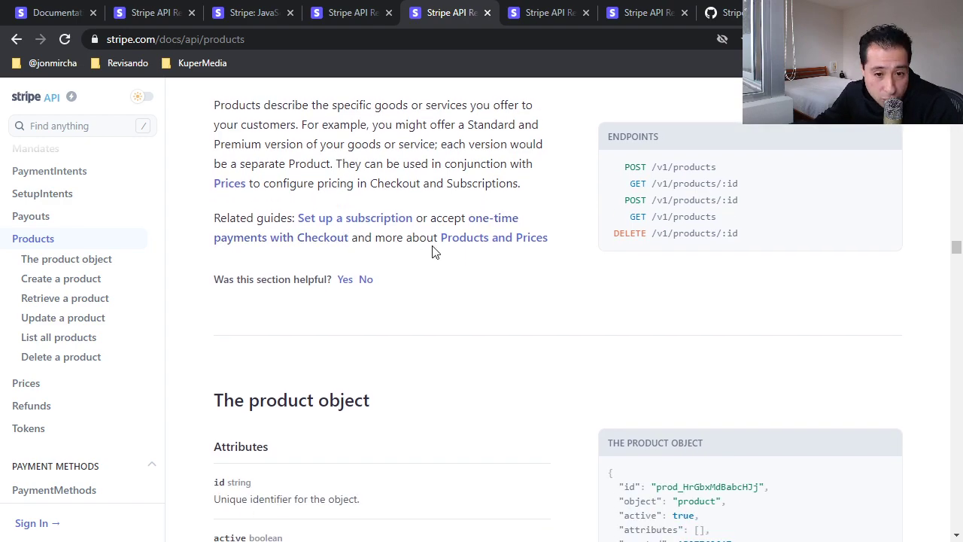
scroll(433, 252, "up", 1)
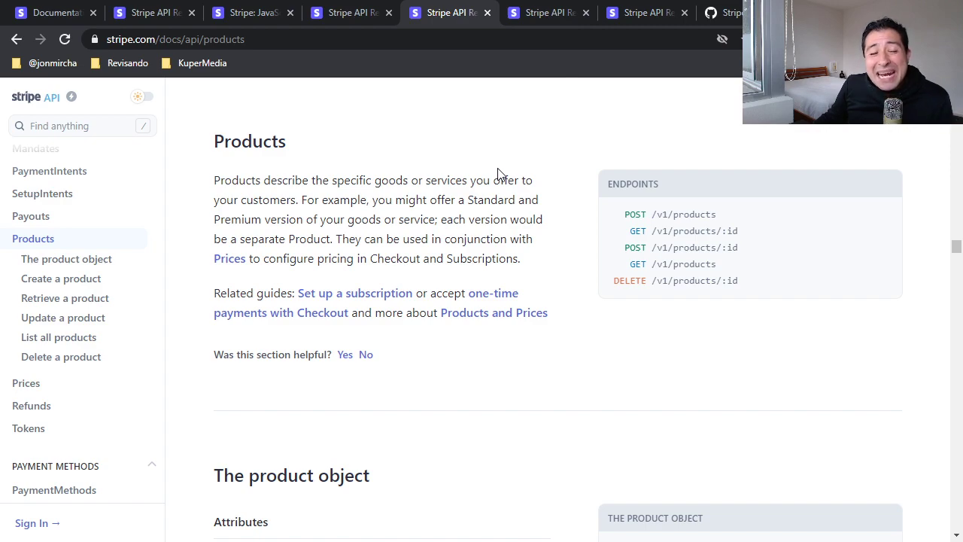
left_click(560, 15)
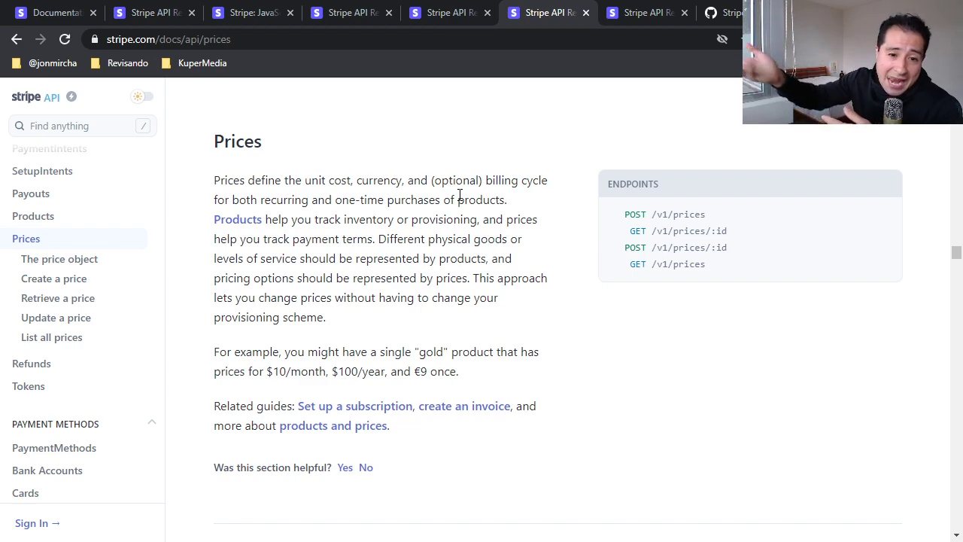
Open the List all Checkout Sessions reference page and review its parameters, return description and sample response
left_click(654, 18)
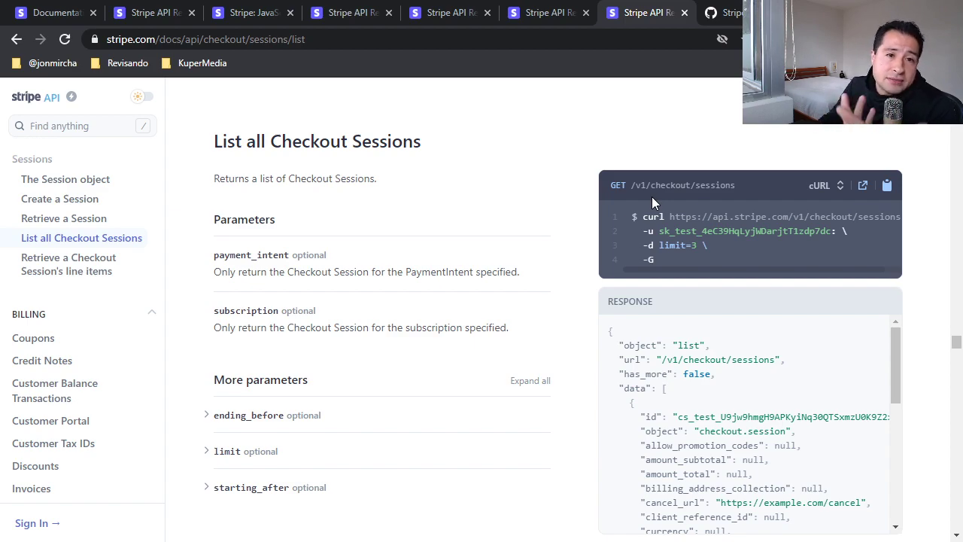
scroll(655, 249, "down", 1)
scroll(655, 253, "down", 2)
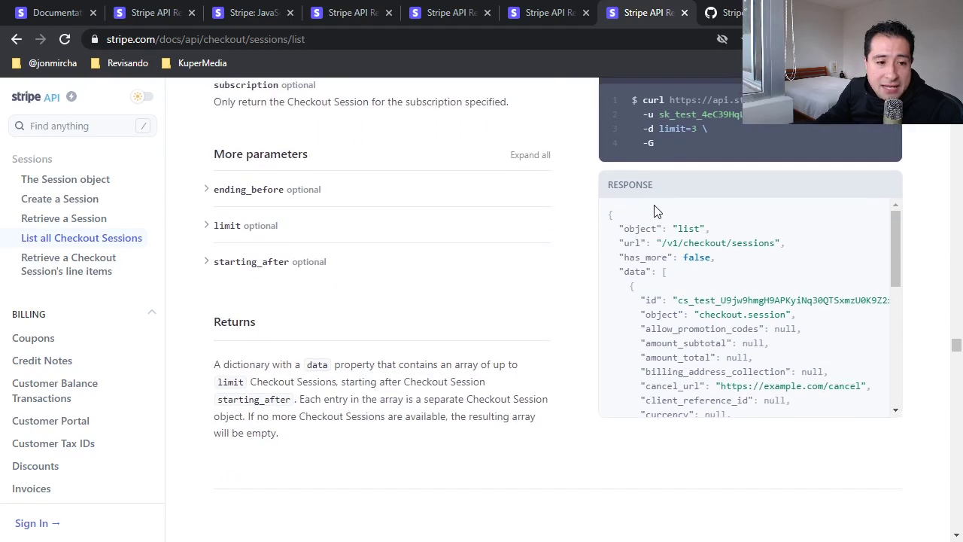
scroll(684, 207, "up", 1)
scroll(708, 245, "down", 1)
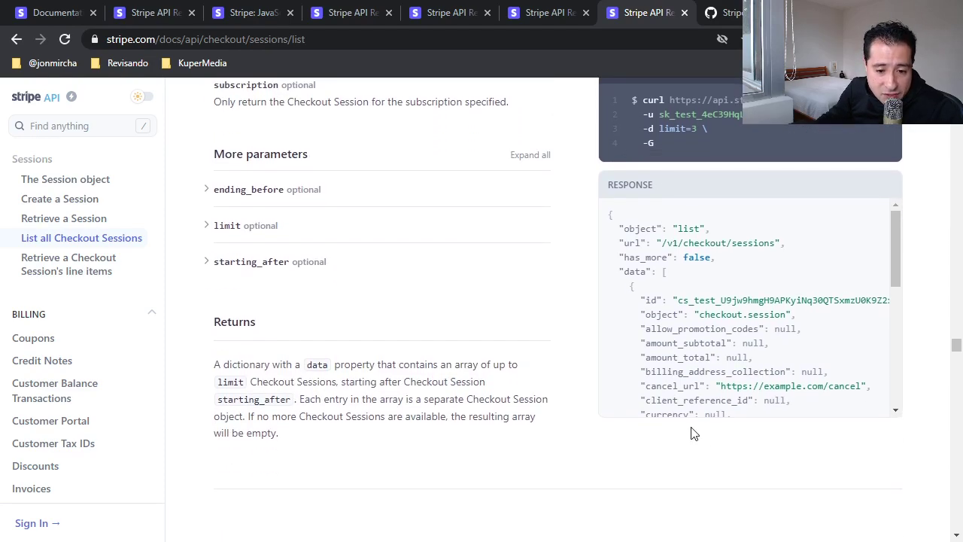
Examine the Checkout Sessions sample response, highlighting the cancel_url property and the success_url value
scroll(738, 343, "down", 1)
left_click_drag(642, 310, 702, 309)
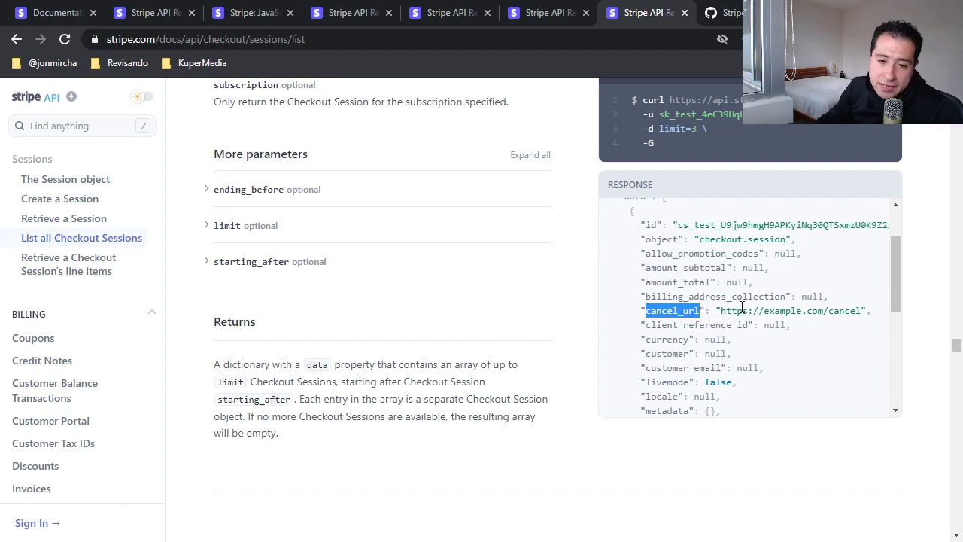
scroll(730, 324, "down", 1)
scroll(743, 335, "down", 2)
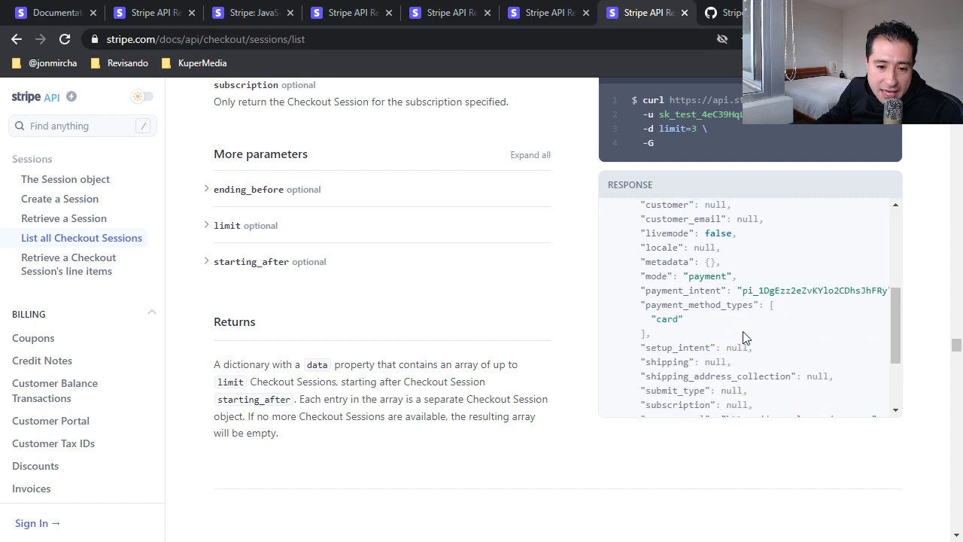
left_click_drag(646, 342, 869, 340)
left_click(727, 371)
mouse_move(722, 342)
left_mouse_down()
mouse_move(881, 348)
mouse_move(726, 342)
left_mouse_up()
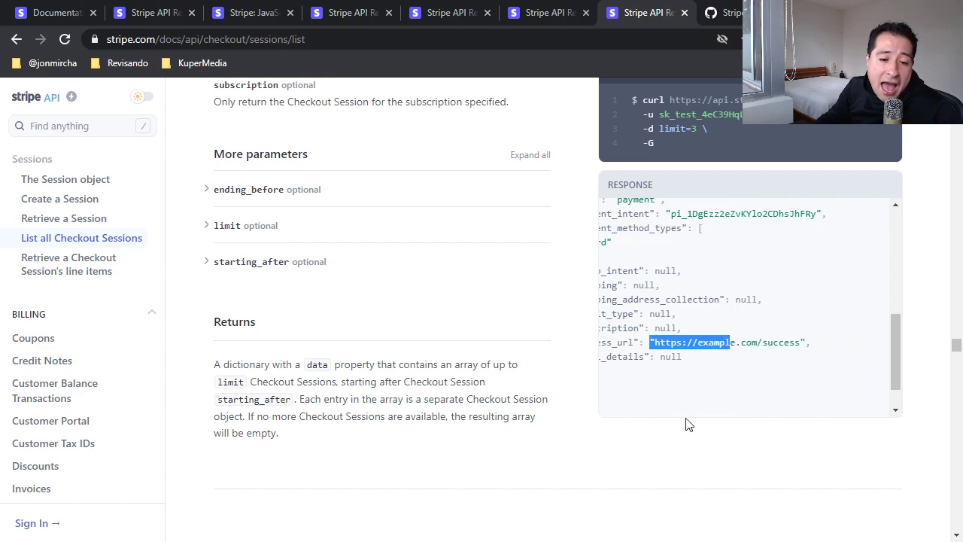
left_click_drag(682, 299, 686, 328)
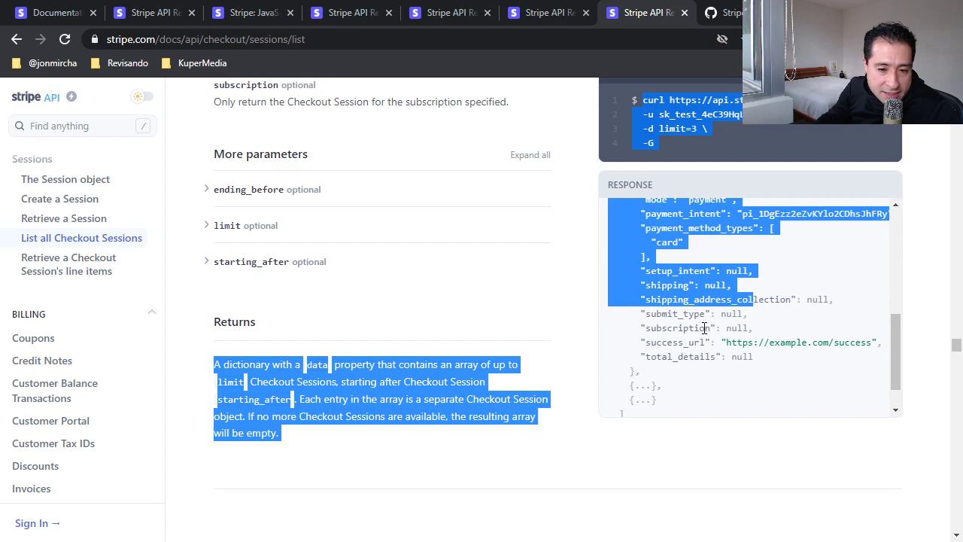
left_click(704, 327)
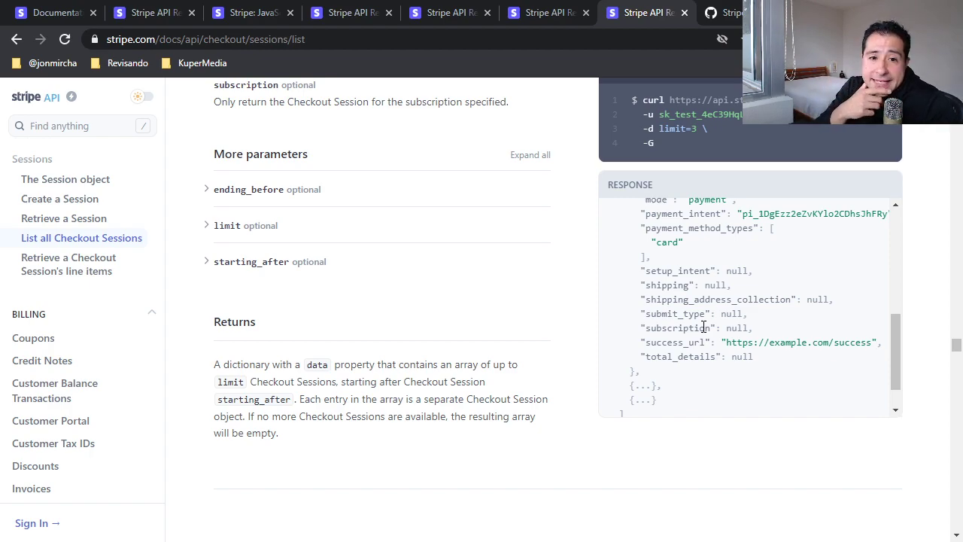
Preview the List all Checkout Sessions request example in Python, and switch it back to cURL
left_click_drag(896, 325, 898, 221)
scroll(897, 218, "up", 3)
left_click(826, 185)
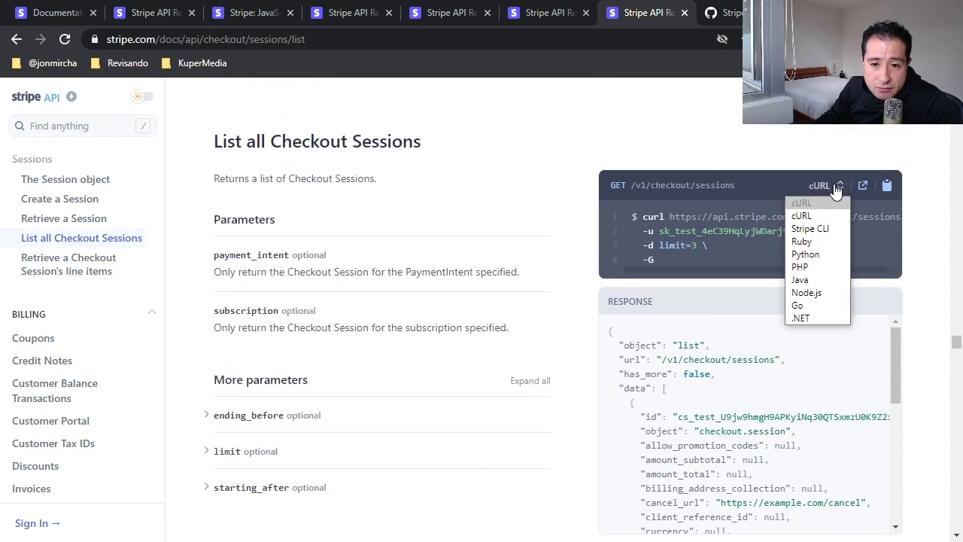
left_click(806, 255)
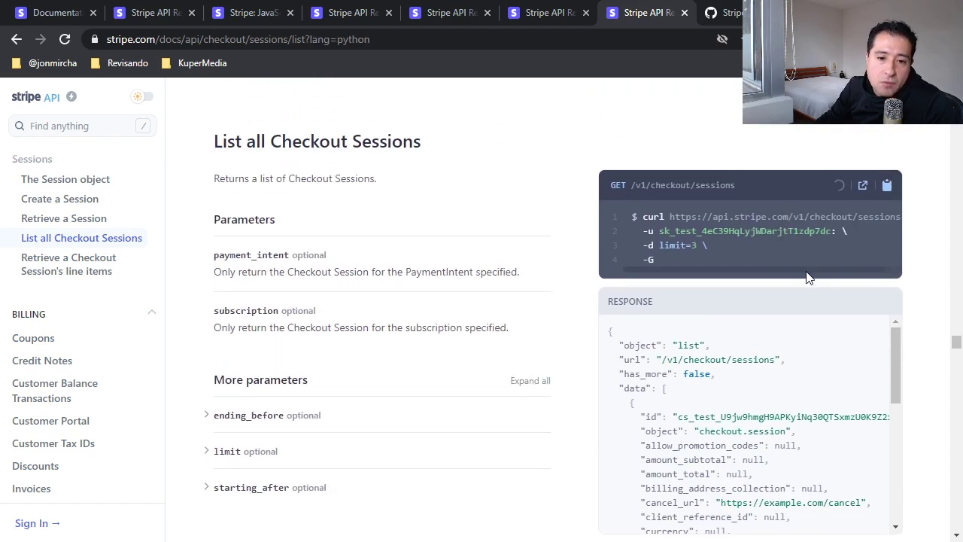
left_click(828, 186)
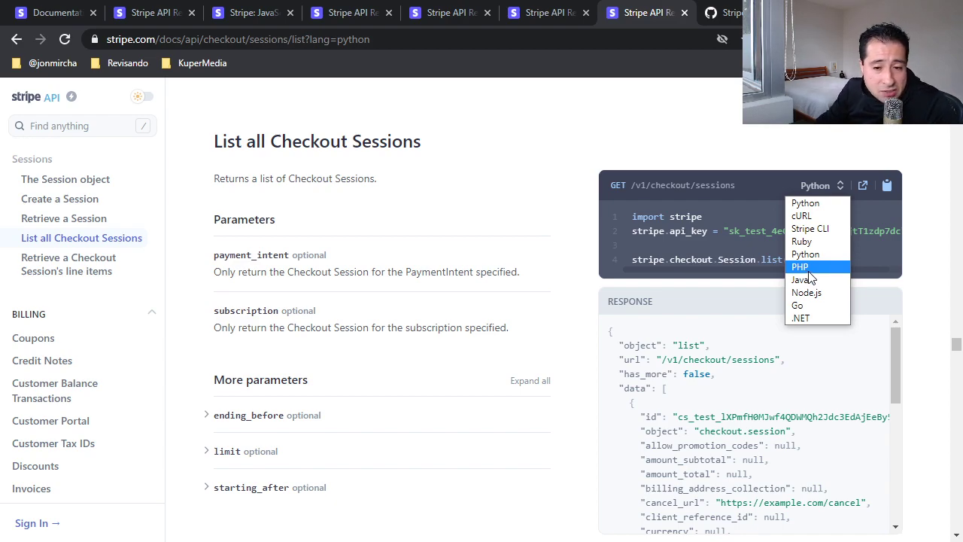
left_click(802, 216)
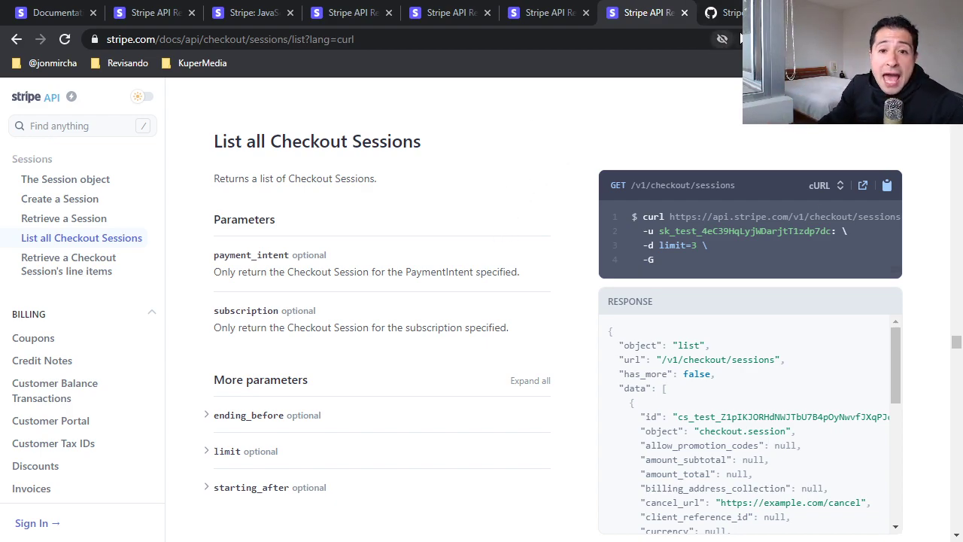
Open the Stripe Samples page on GitHub, highlight stripe-samples in its address, and review the pinned repositories
left_click(756, 12)
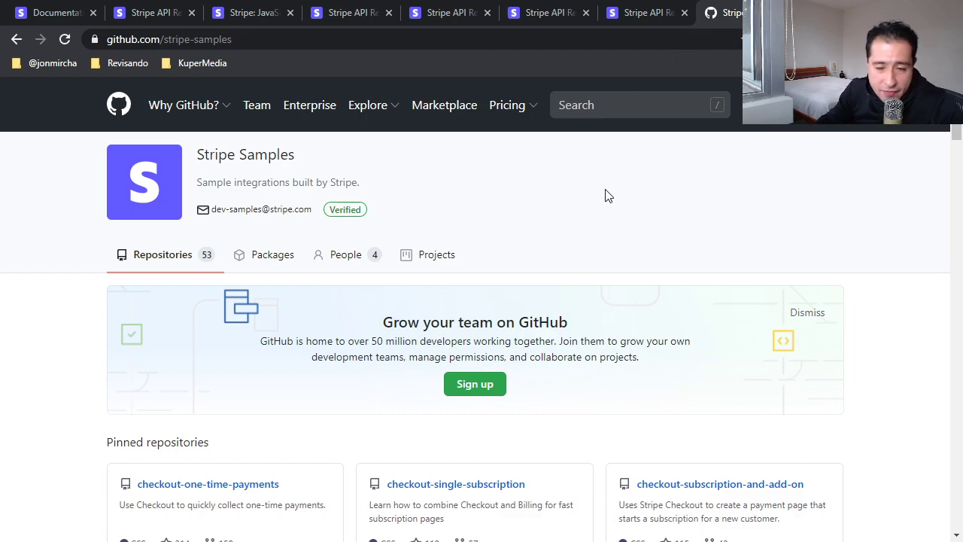
double_click(198, 39)
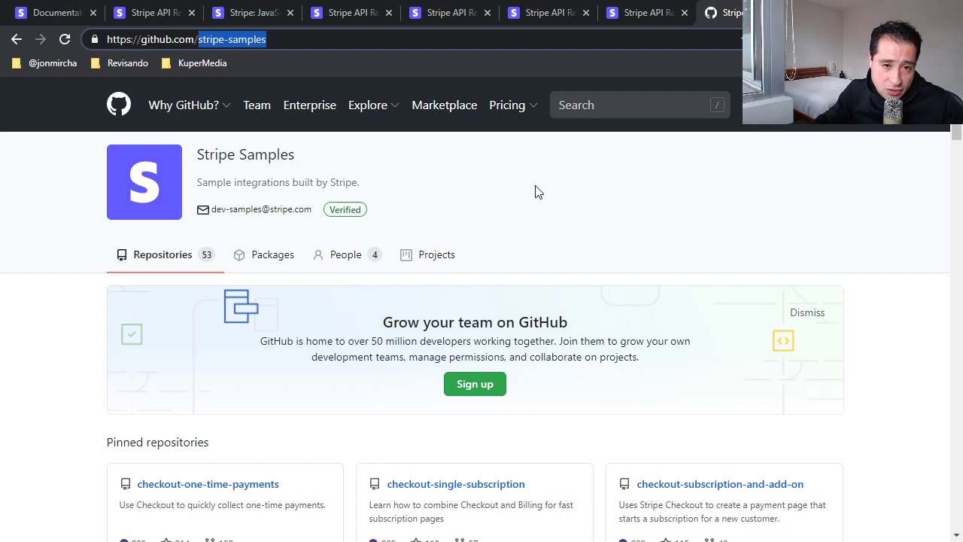
scroll(516, 210, "down", 4)
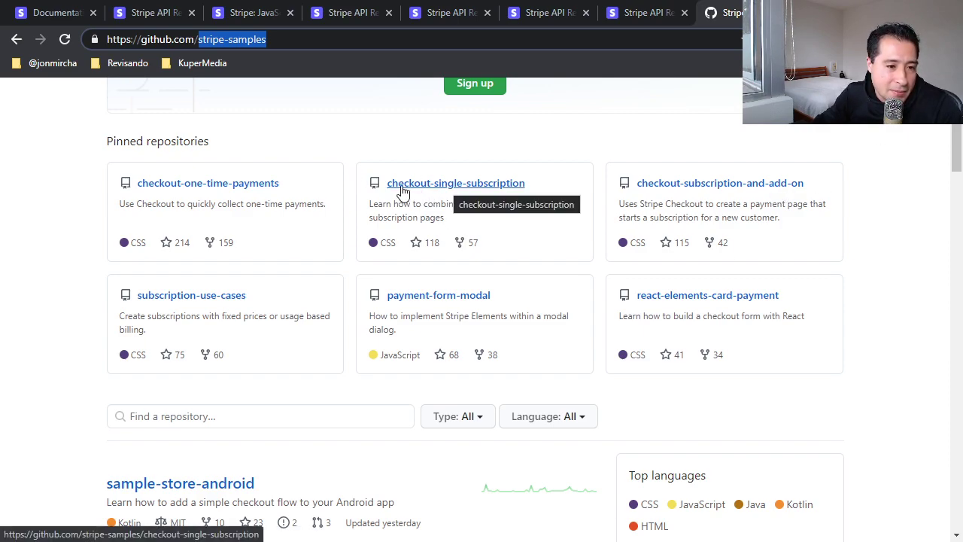
Examine the checkout-single-subscription repository's client-and-server/server folder, and return to the Stripe Samples page
left_click(468, 188)
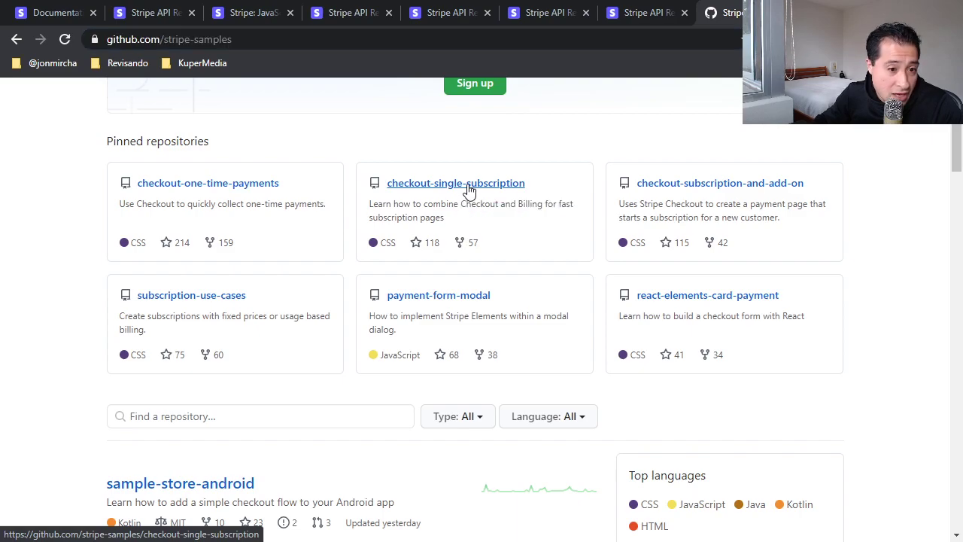
scroll(451, 217, "down", 4)
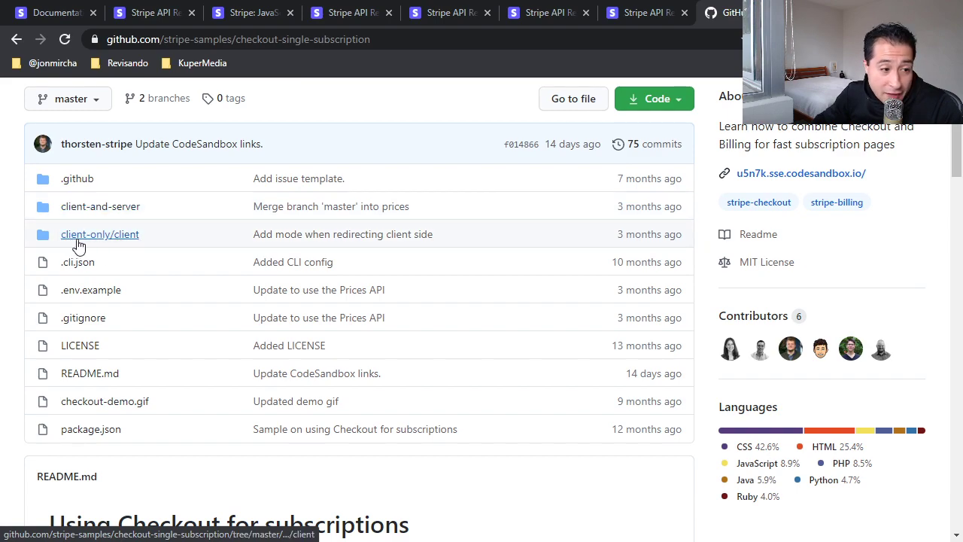
left_click(115, 209)
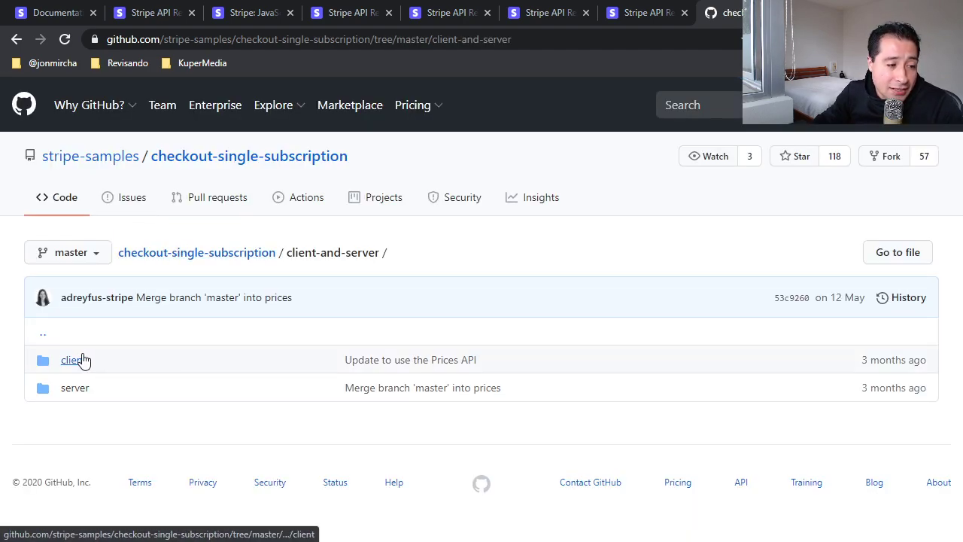
left_click(72, 389)
scroll(146, 339, "down", 2)
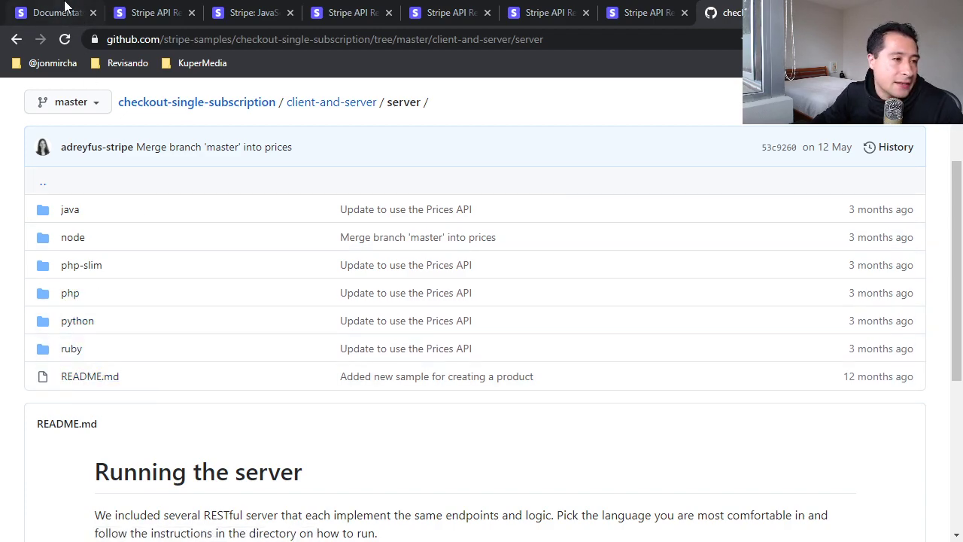
left_click(17, 39)
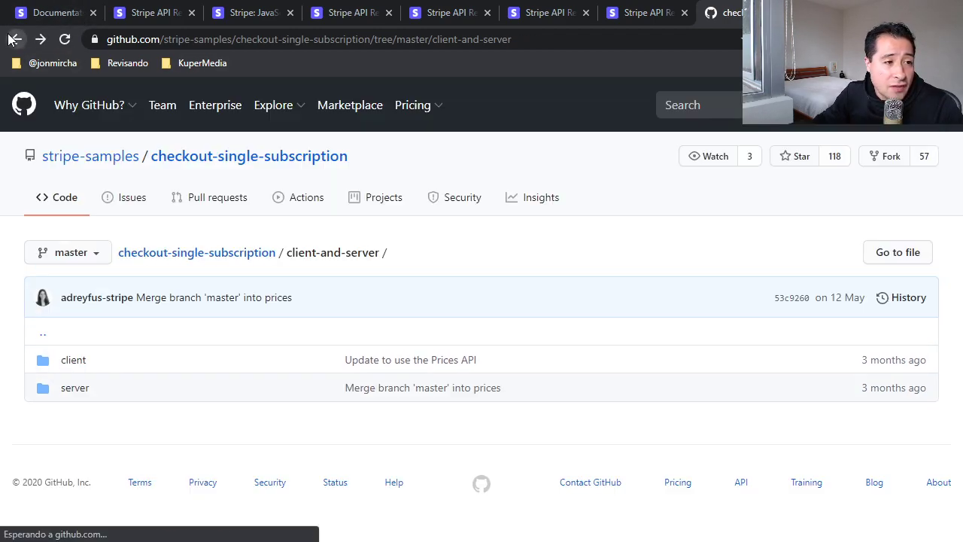
left_click(16, 40)
left_click(16, 39)
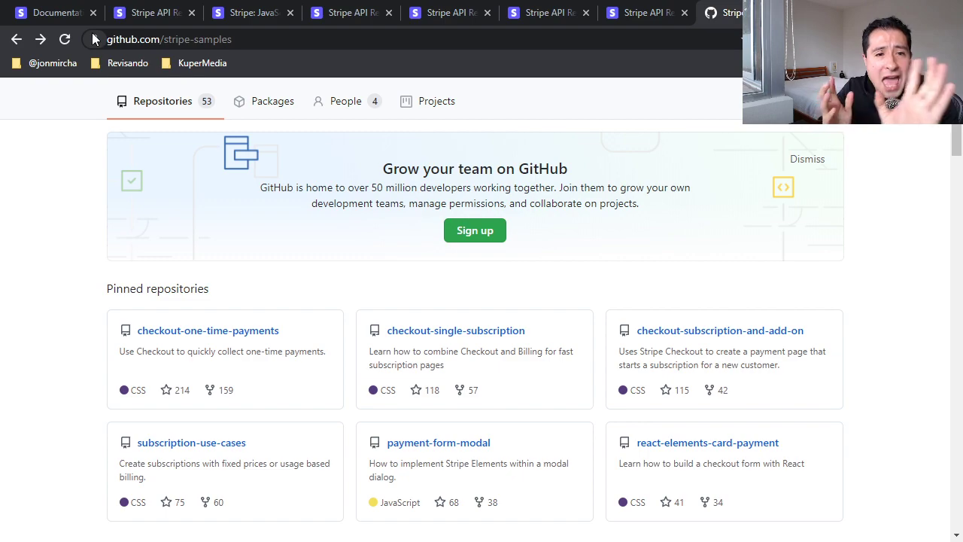
Switch to the Stripe test dashboard and look through its Payments, Balances, Clientes and Productos pages
left_click(73, 13)
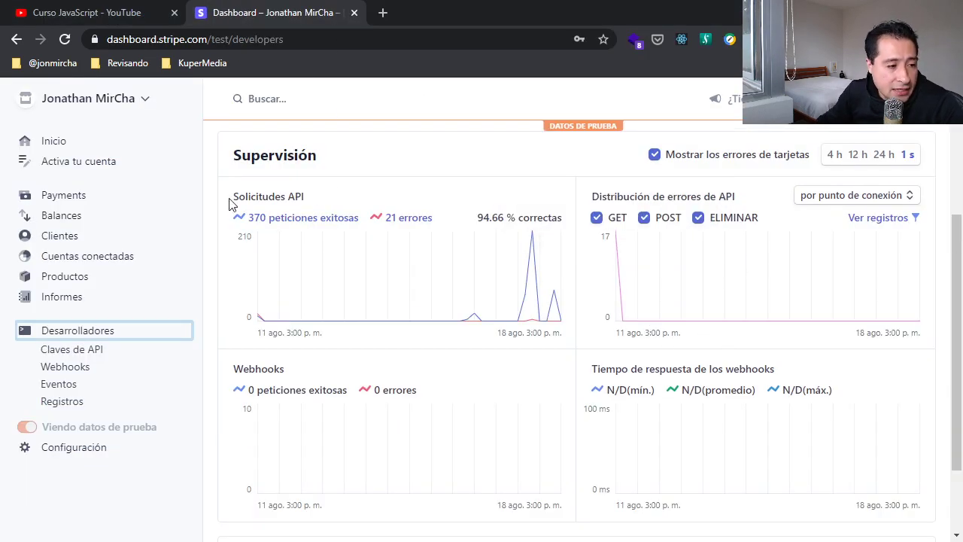
left_click(73, 197)
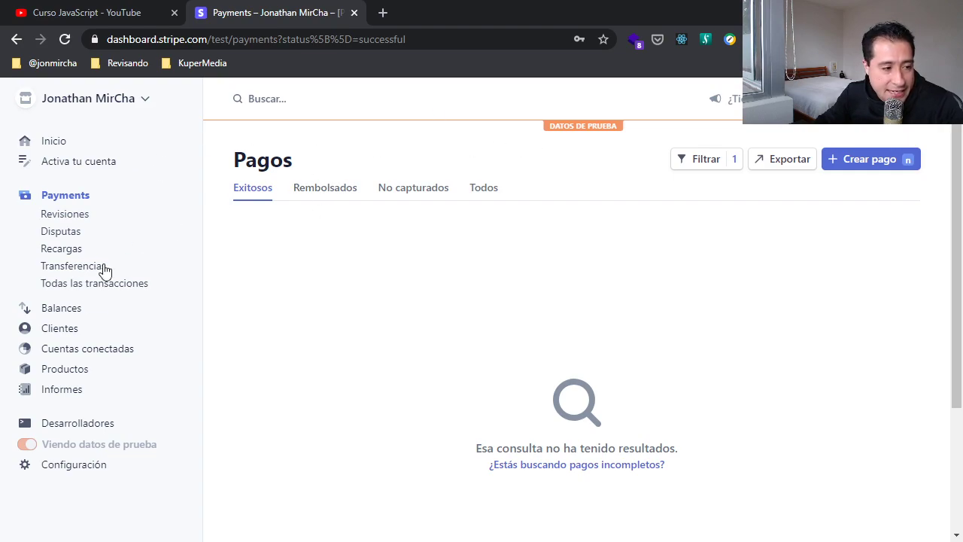
left_click(75, 315)
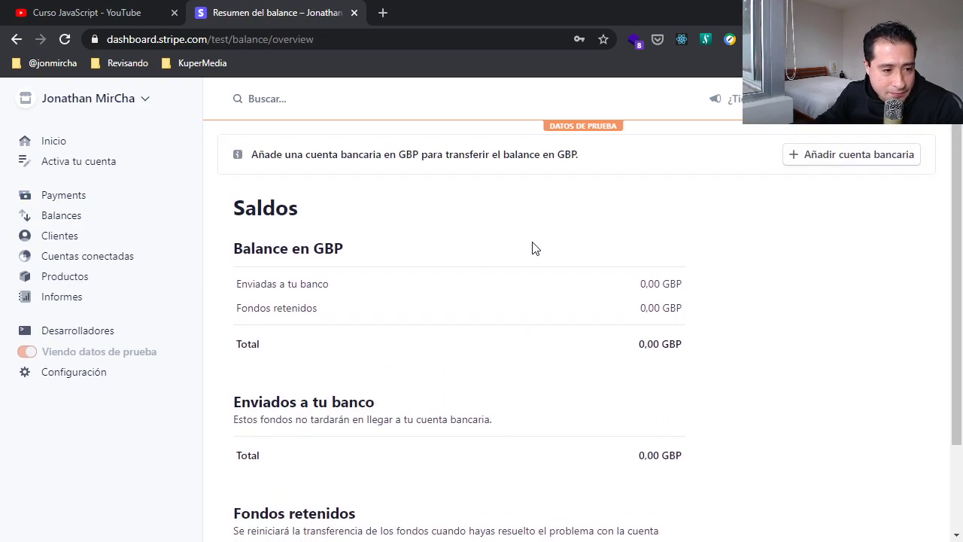
left_click(61, 237)
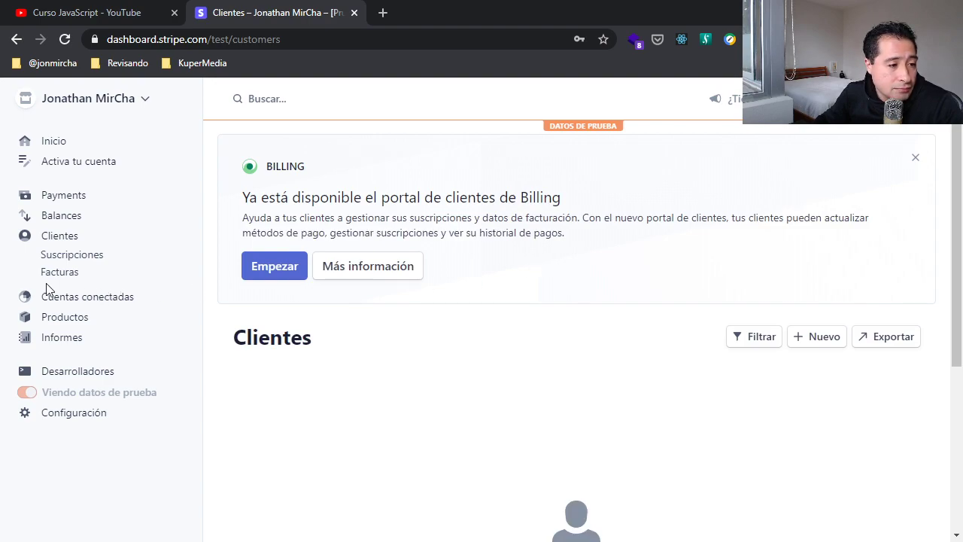
left_click(76, 317)
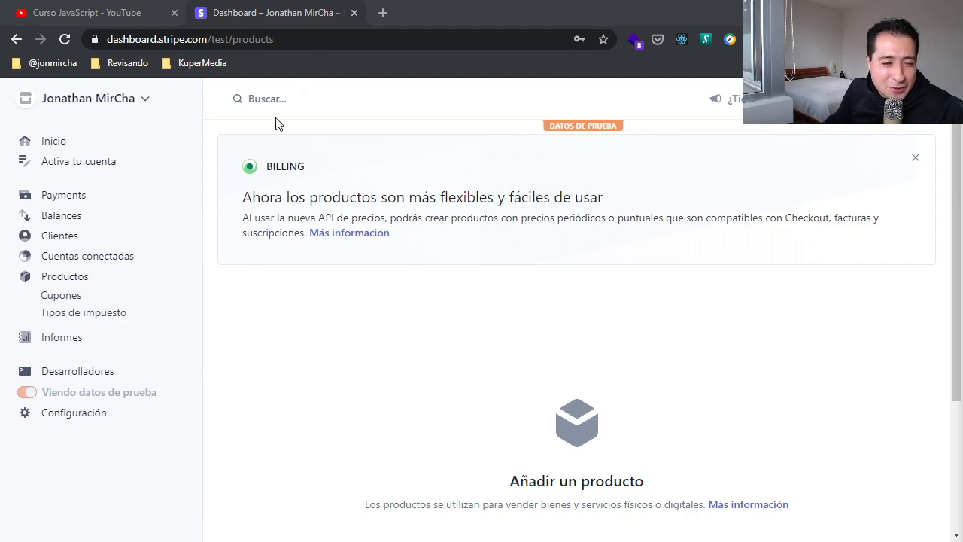
Open jonmircha.com in a new tab, look over its linked Ko-fi support page, and close the Ko-fi page
left_click(383, 12)
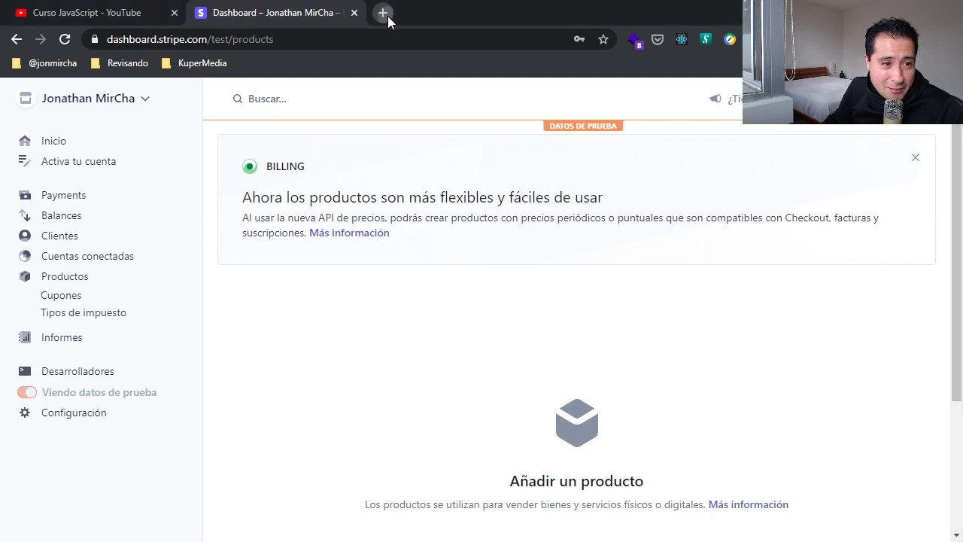
type("jo")
key("Return")
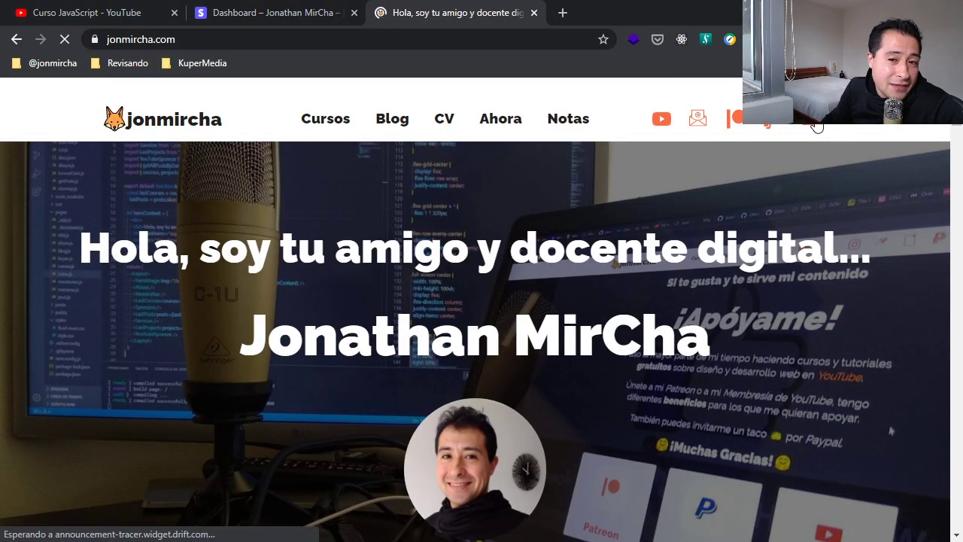
left_click(808, 133)
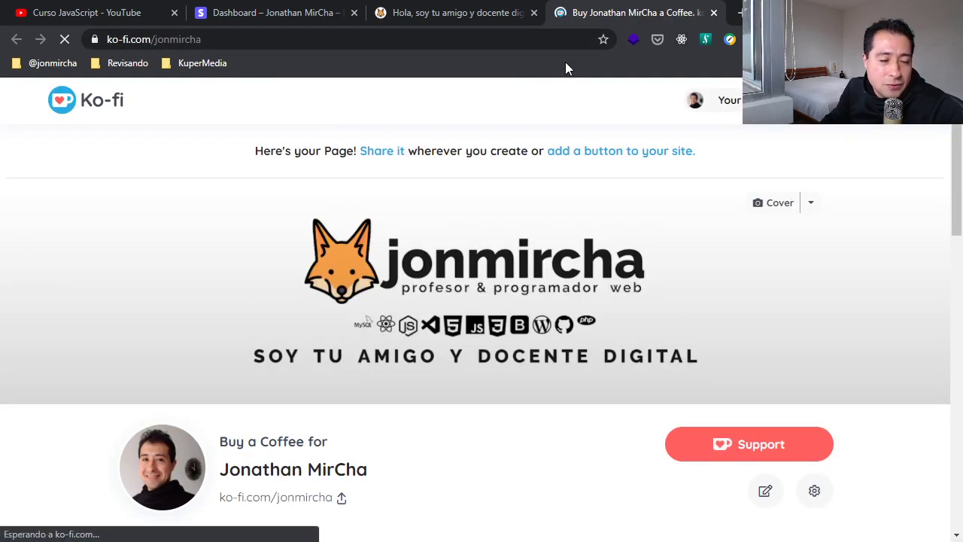
scroll(472, 233, "down", 4)
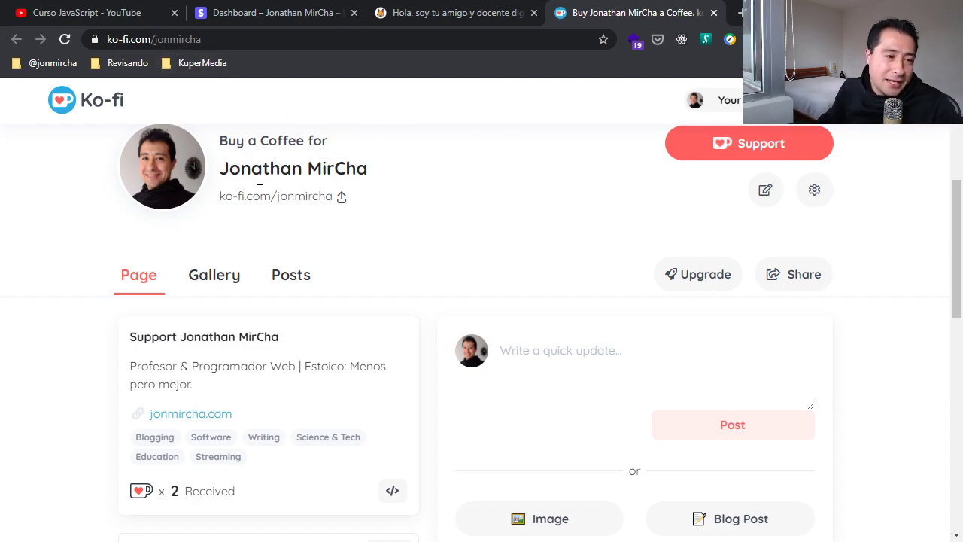
scroll(283, 226, "up", 4)
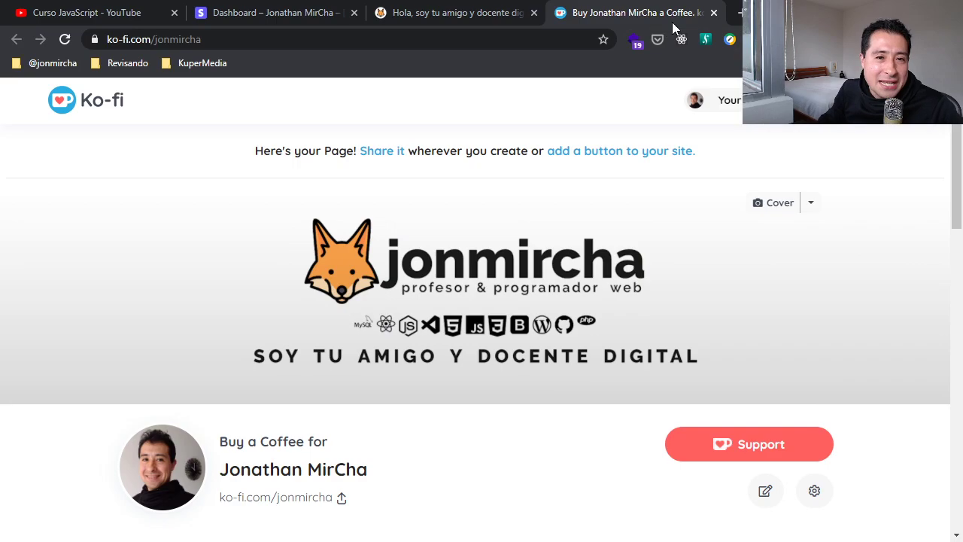
left_click(714, 12)
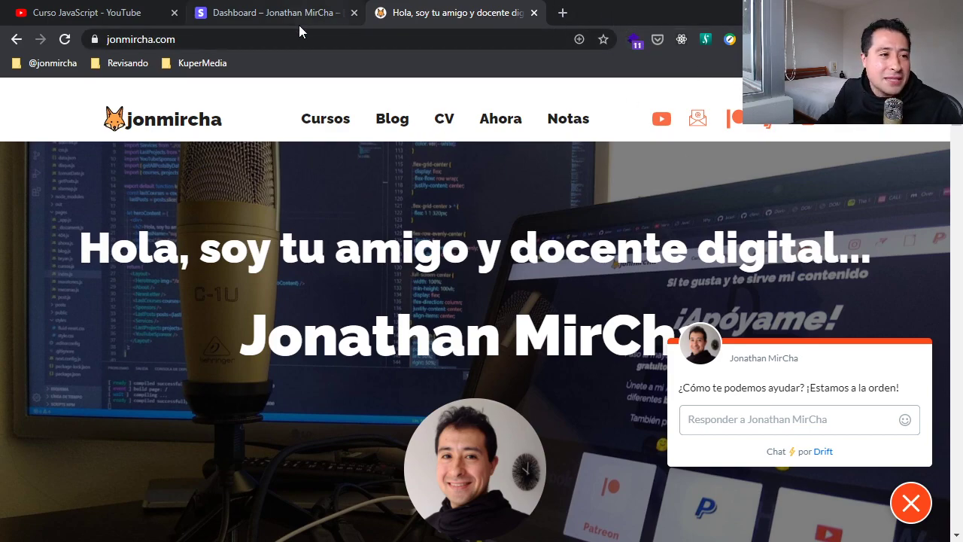
Return to the Stripe dashboard's Productos page and start a new product named Orden de Tacos Campechanos
left_click(267, 20)
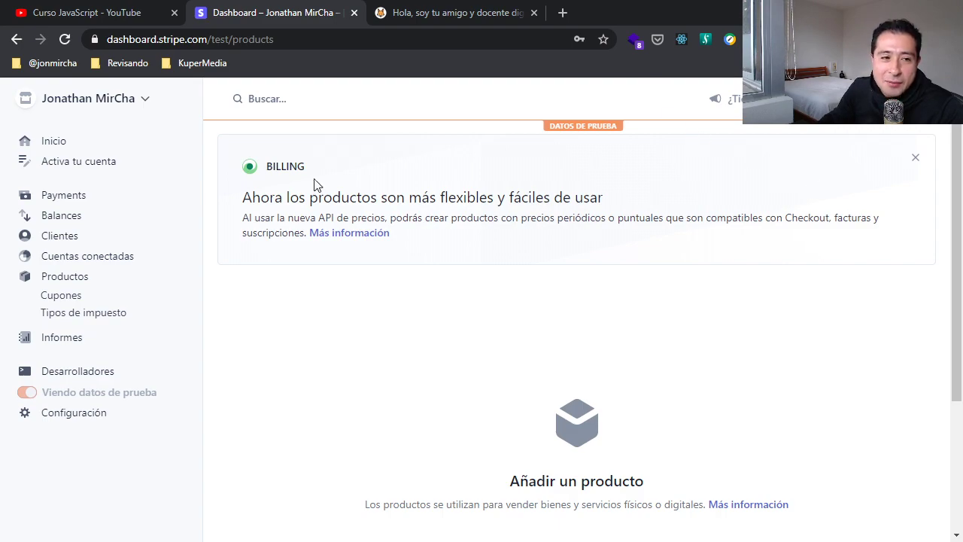
scroll(784, 211, "down", 1)
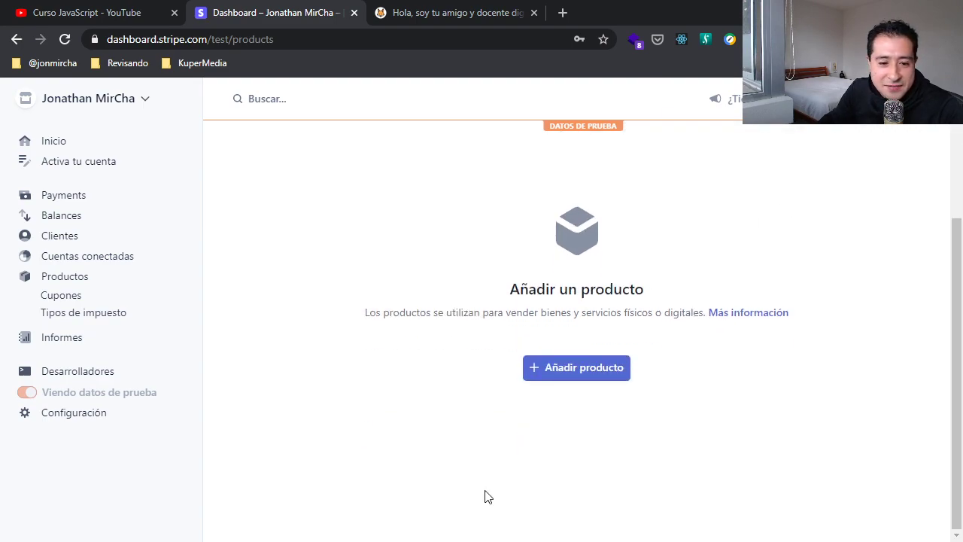
left_click(596, 384)
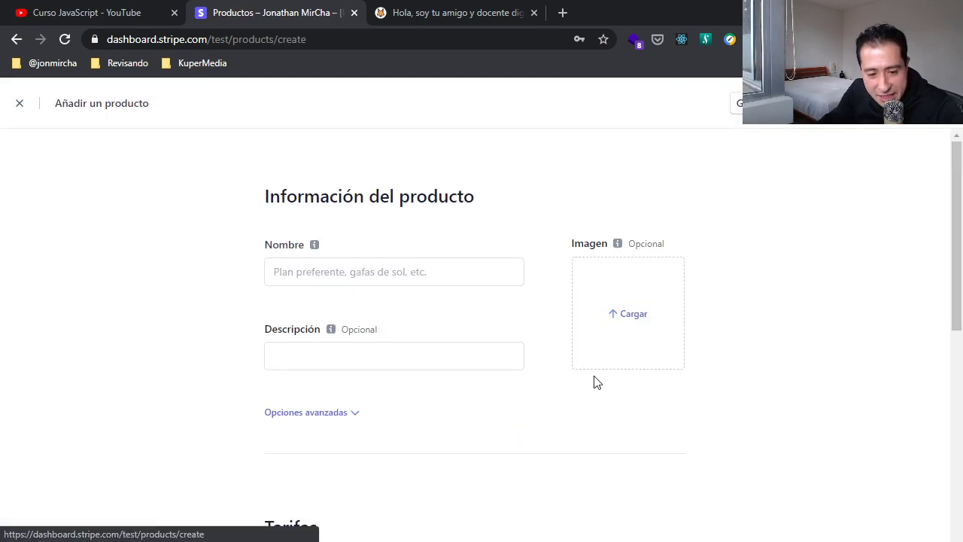
left_click(338, 280)
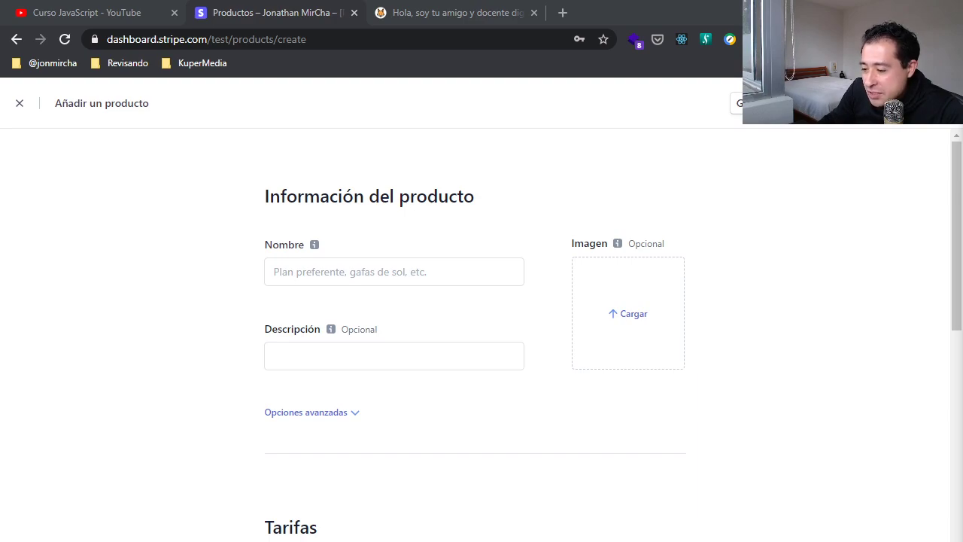
left_click(365, 274)
type("Orden de Tacos Campechanos")
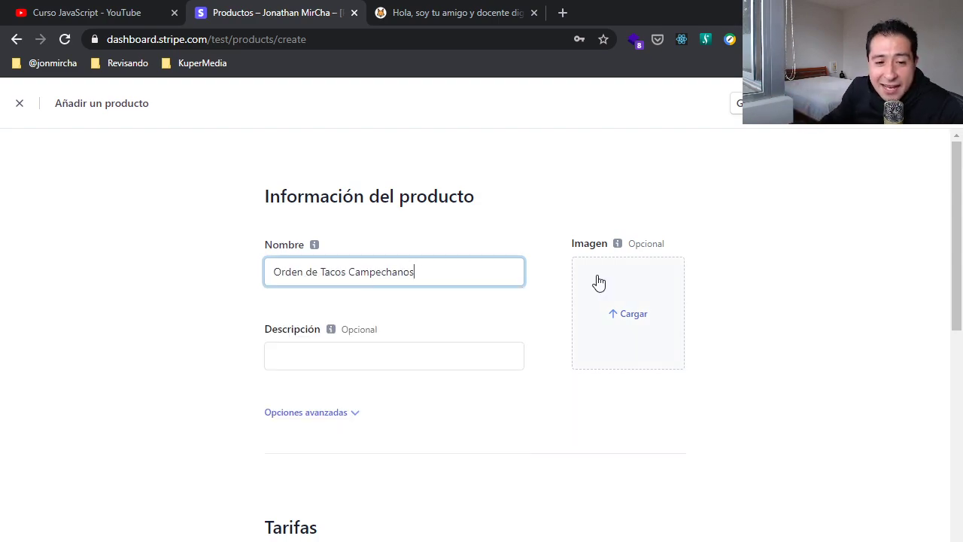
Upload tacos-campechanos.jpg from the Descargas folder as the product's image
left_click(644, 311)
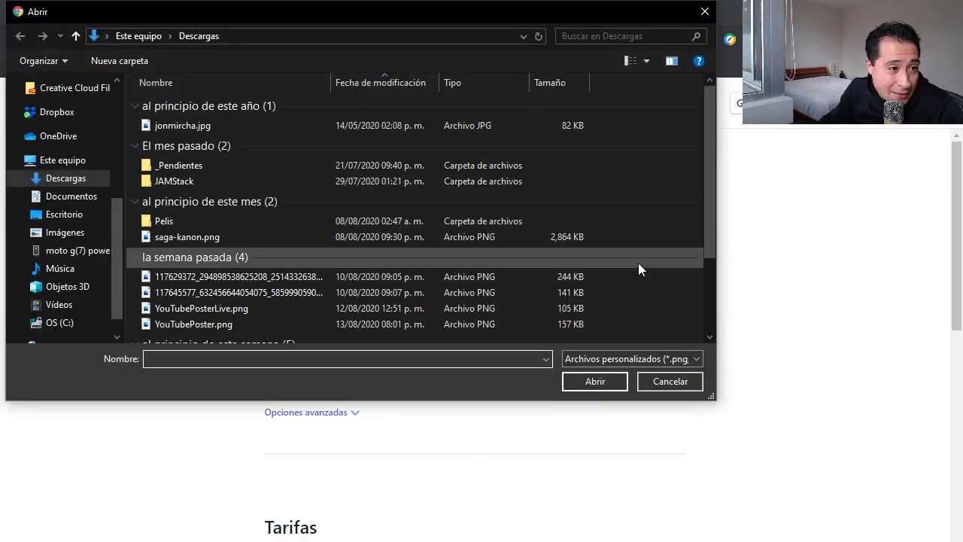
scroll(320, 210, "down", 2)
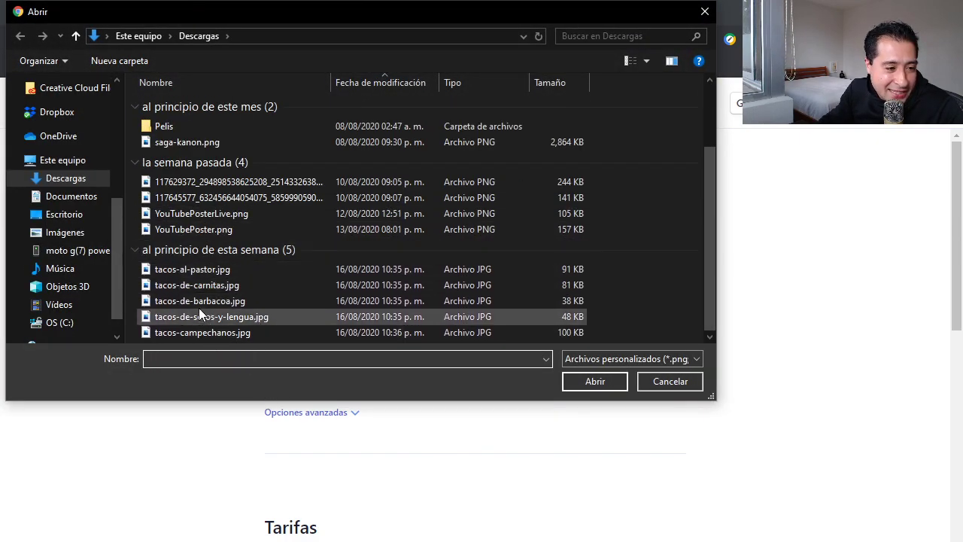
double_click(188, 334)
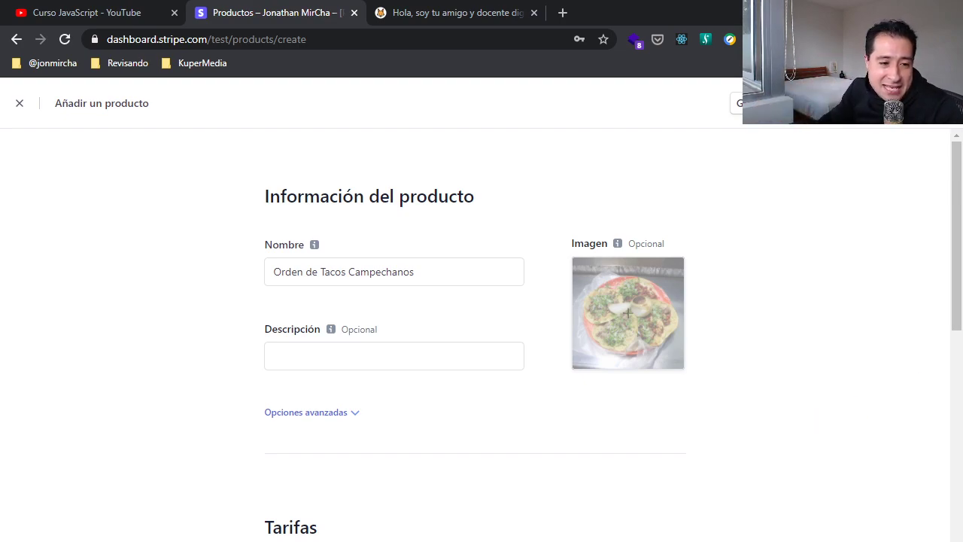
Look over the new product form's Tarifas section, and highlight the product name
scroll(592, 318, "down", 2)
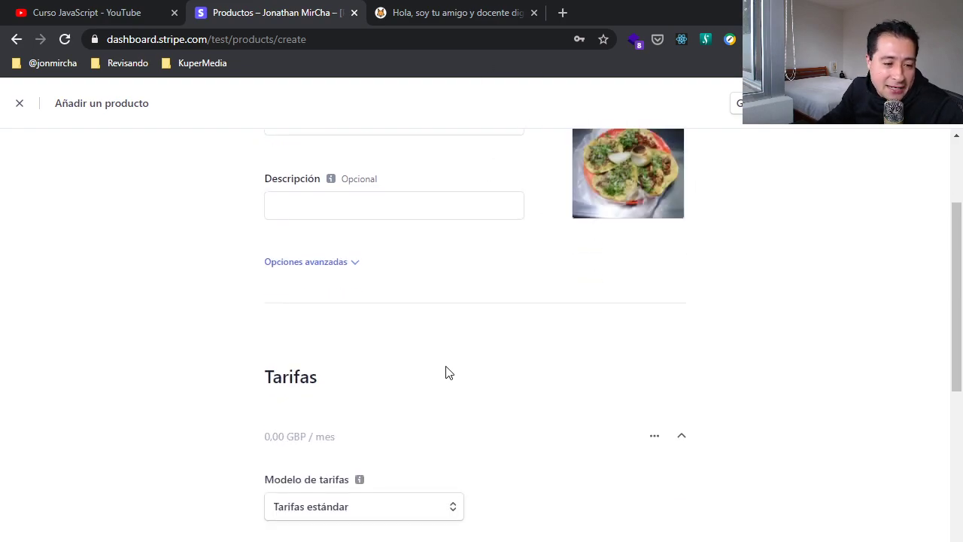
scroll(442, 376, "down", 2)
scroll(445, 372, "up", 4)
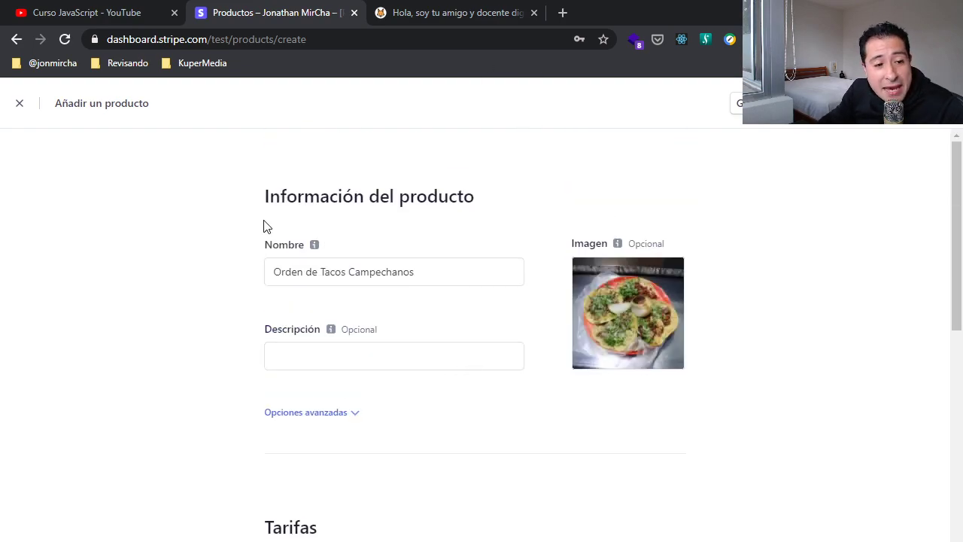
triple_click(426, 269)
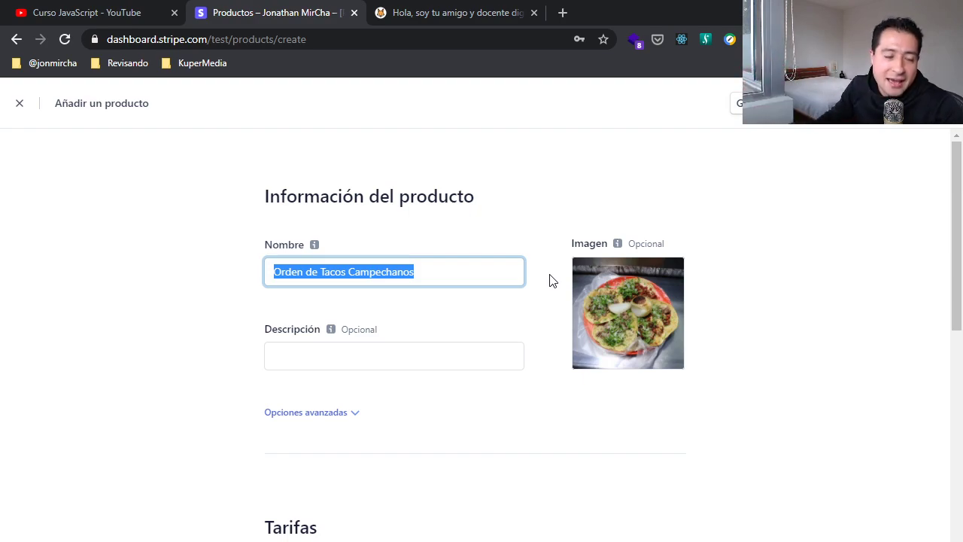
Look over the new product form, from the product name and image down to the price and billing period fields
scroll(407, 323, "down", 2)
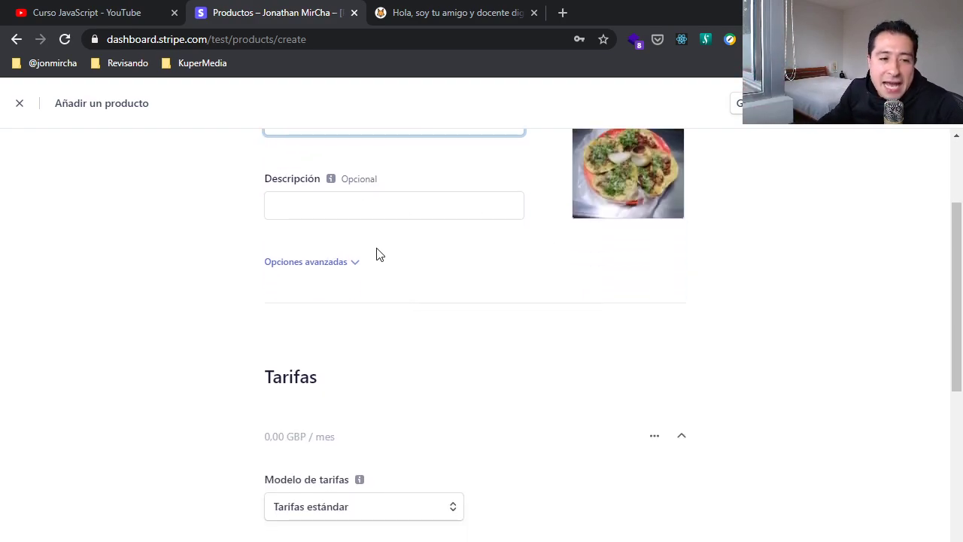
scroll(362, 241, "up", 2)
scroll(369, 251, "down", 3)
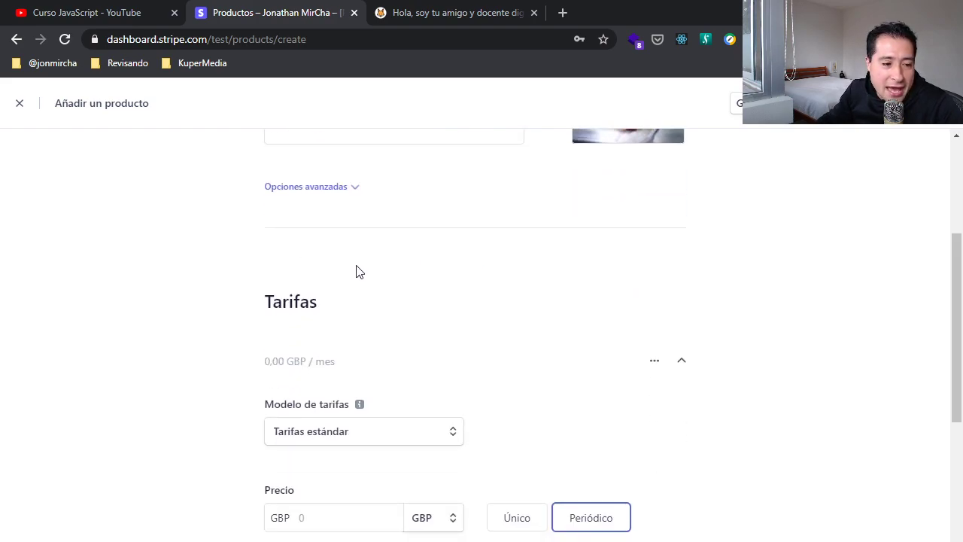
scroll(376, 274, "down", 1)
scroll(452, 241, "up", 4)
scroll(374, 310, "down", 5)
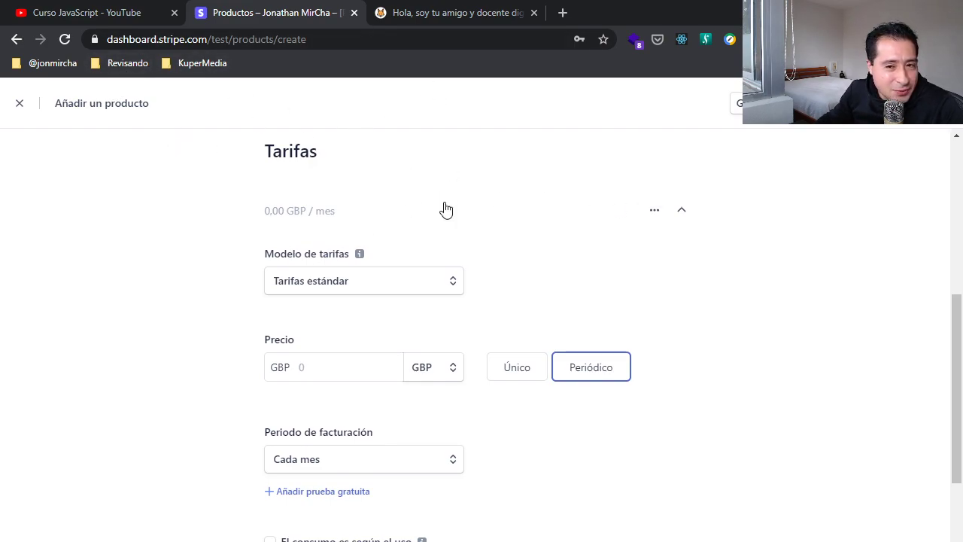
scroll(447, 209, "up", 5)
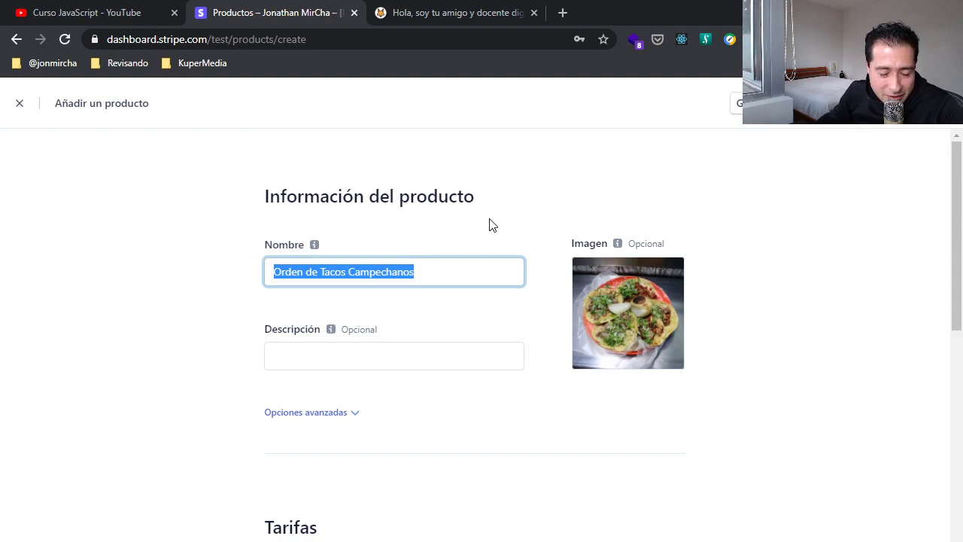
scroll(489, 225, "down", 4)
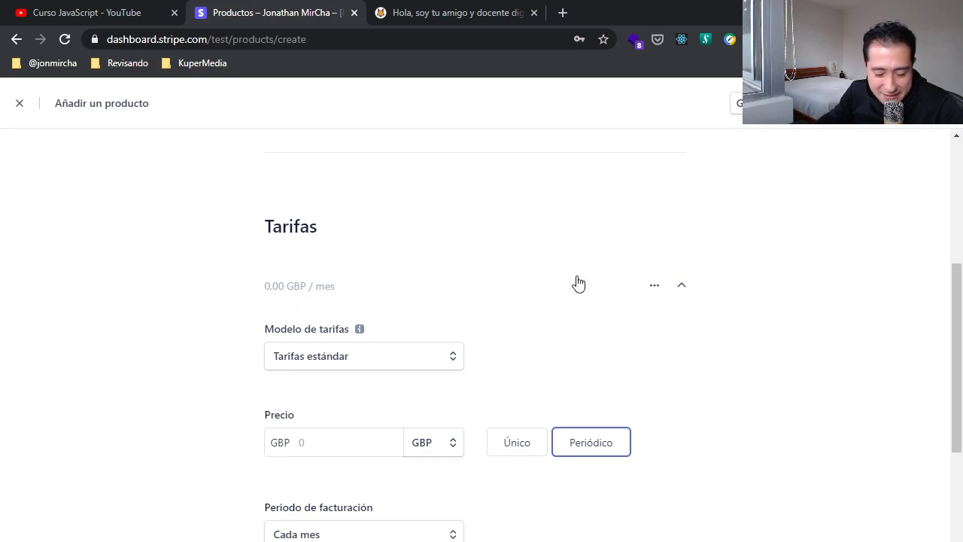
scroll(418, 294, "down", 1)
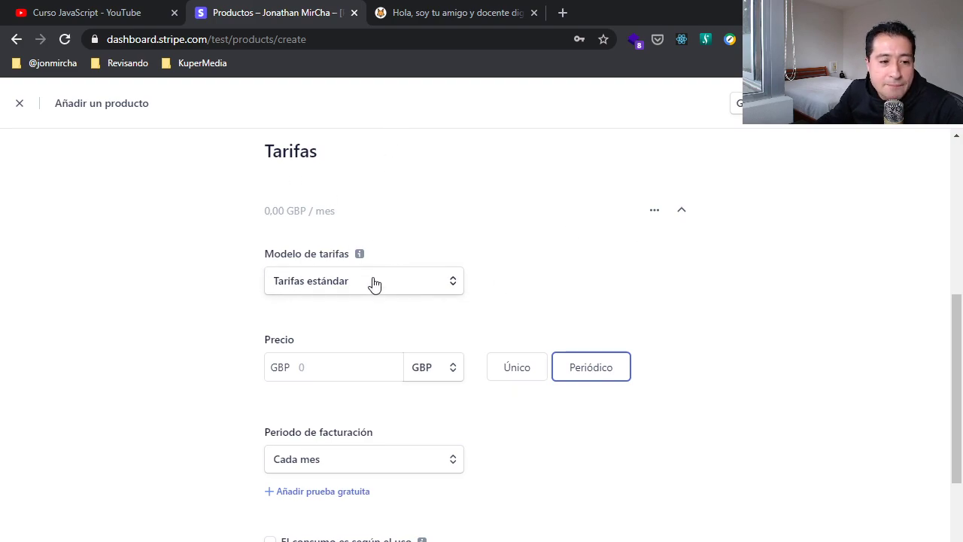
scroll(372, 281, "up", 5)
Set the product's price currency to MXN (peso mexicano) and the price to 30
scroll(449, 251, "down", 6)
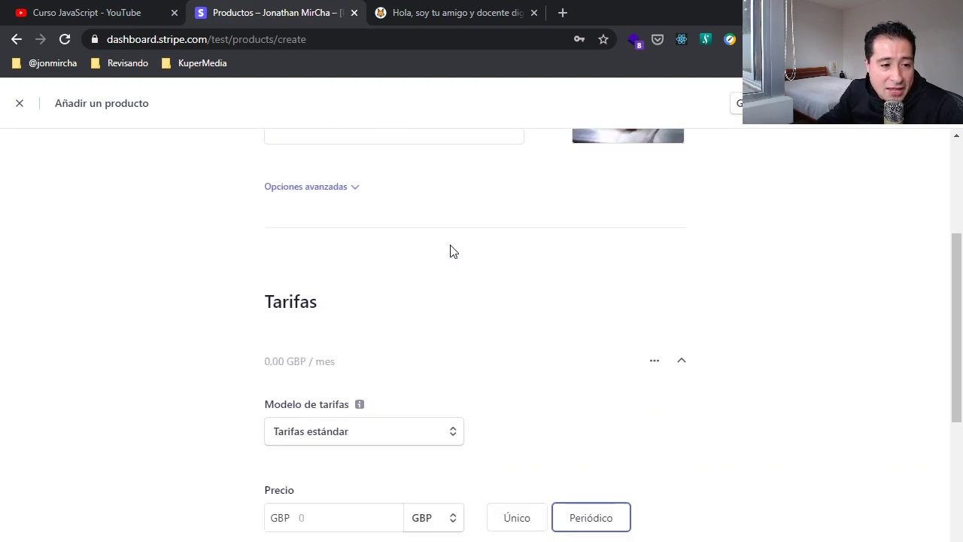
left_click(438, 296)
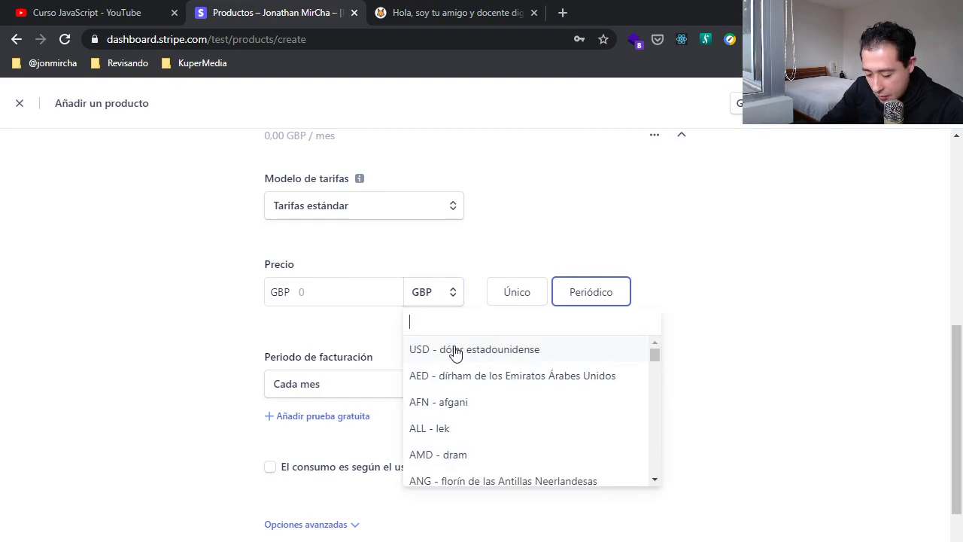
type("mx")
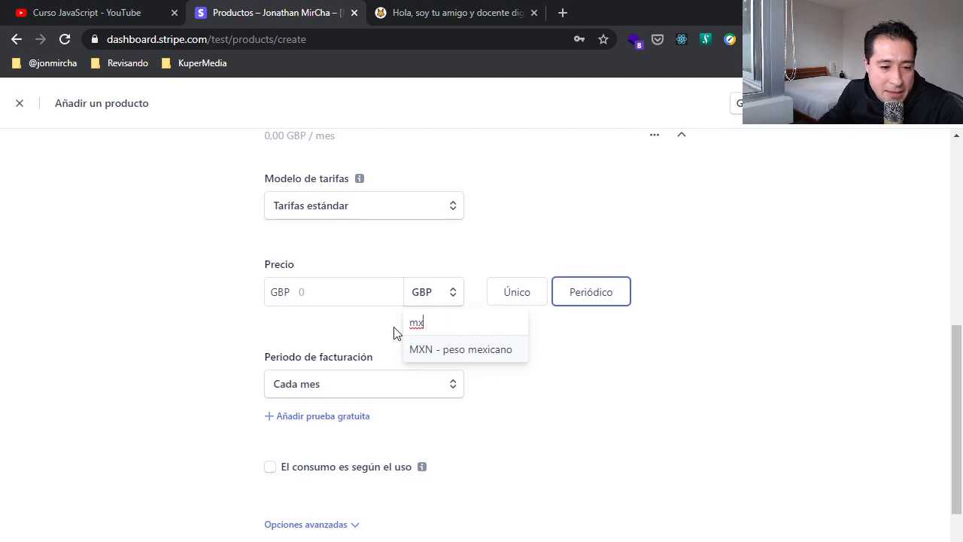
left_click(458, 358)
left_click(331, 295)
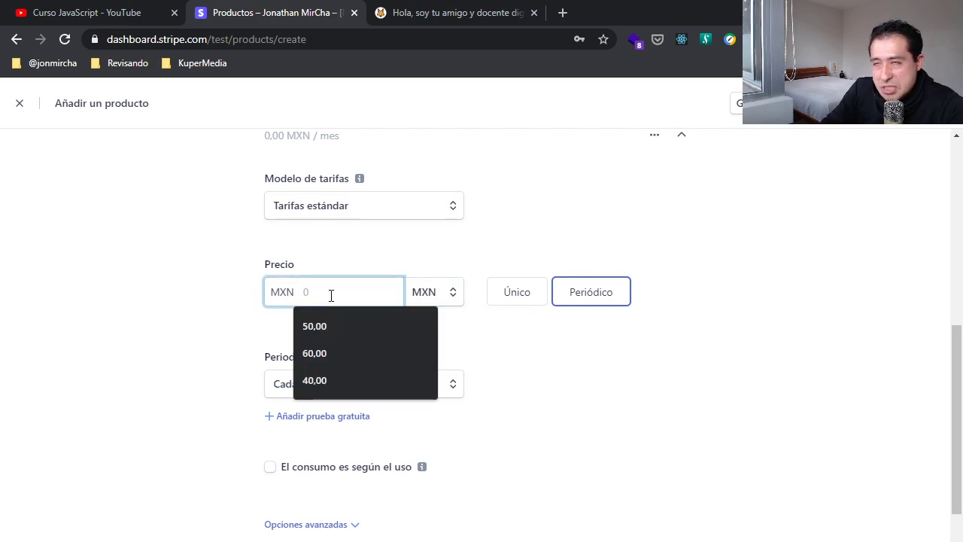
type("30")
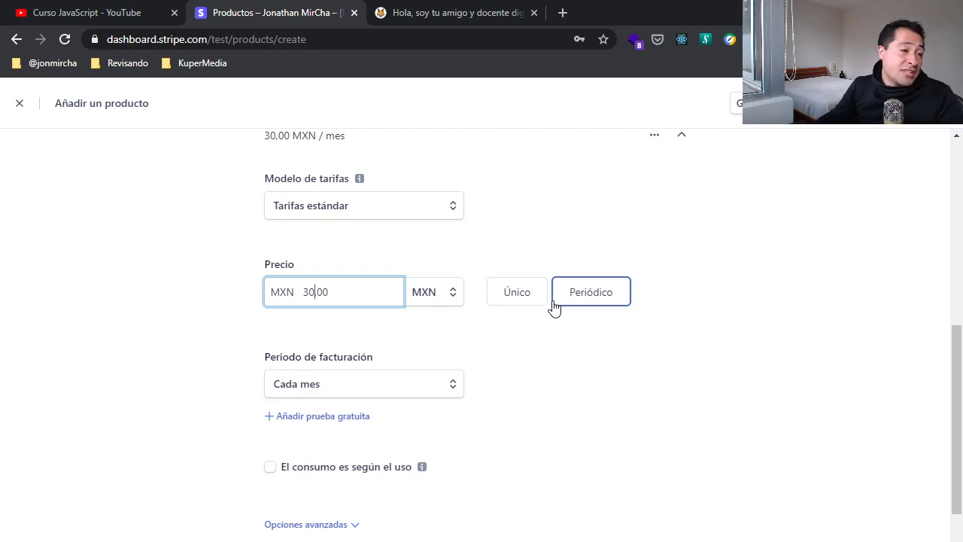
Switch the price type to Único and back to Periódico, and choose Cada mes as the billing period
left_click(514, 300)
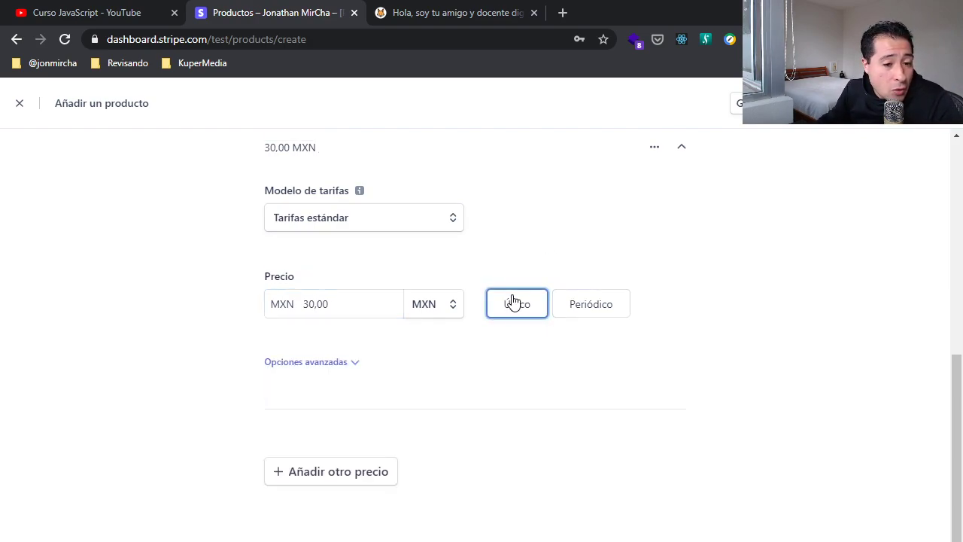
left_click(598, 309)
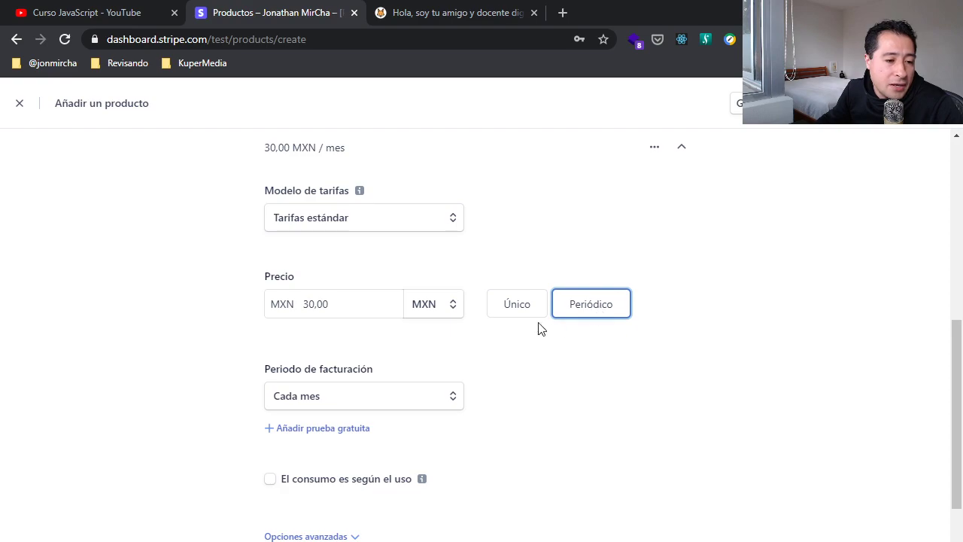
scroll(421, 331, "down", 2)
left_click(339, 252)
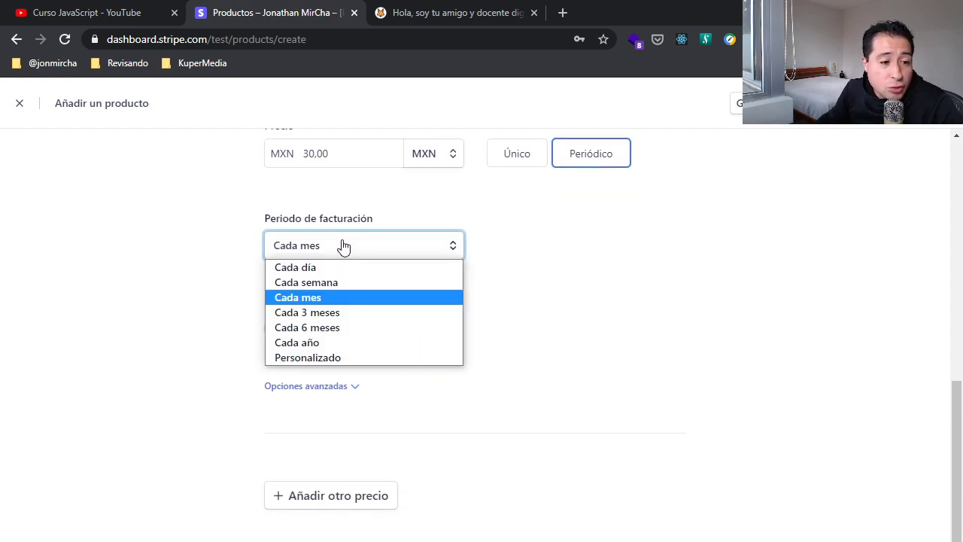
left_click(315, 300)
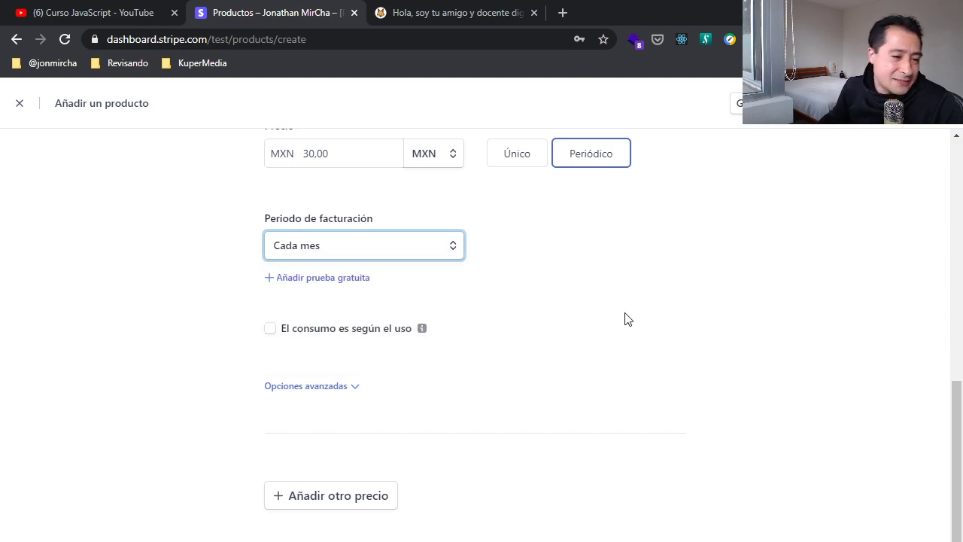
Check the billing period options again, keeping Cada mes, and add a free trial field and remove it
left_click(452, 248)
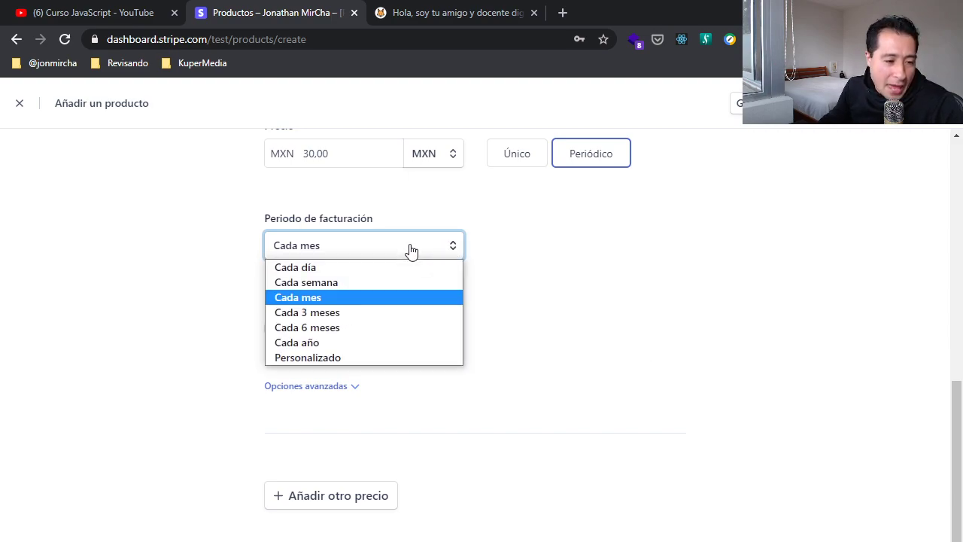
left_click(346, 299)
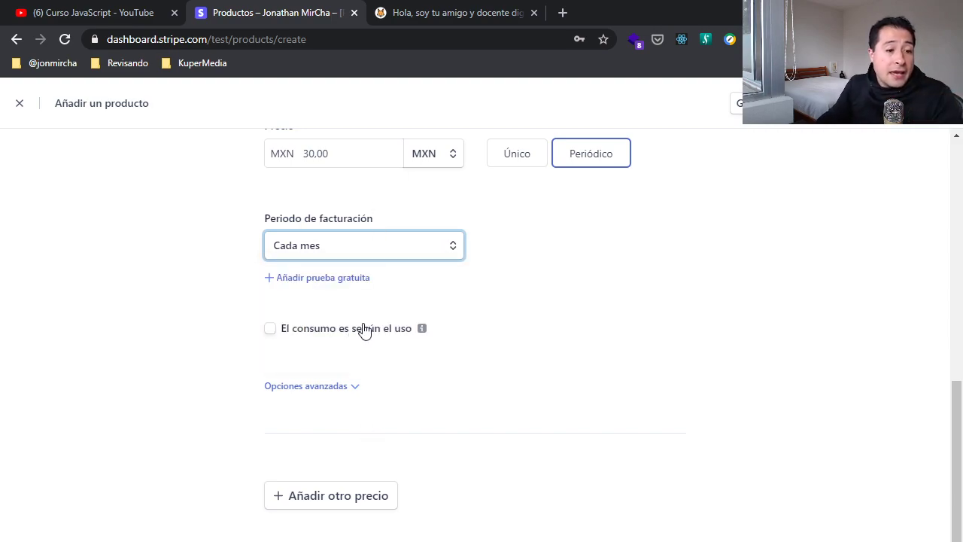
left_click(348, 285)
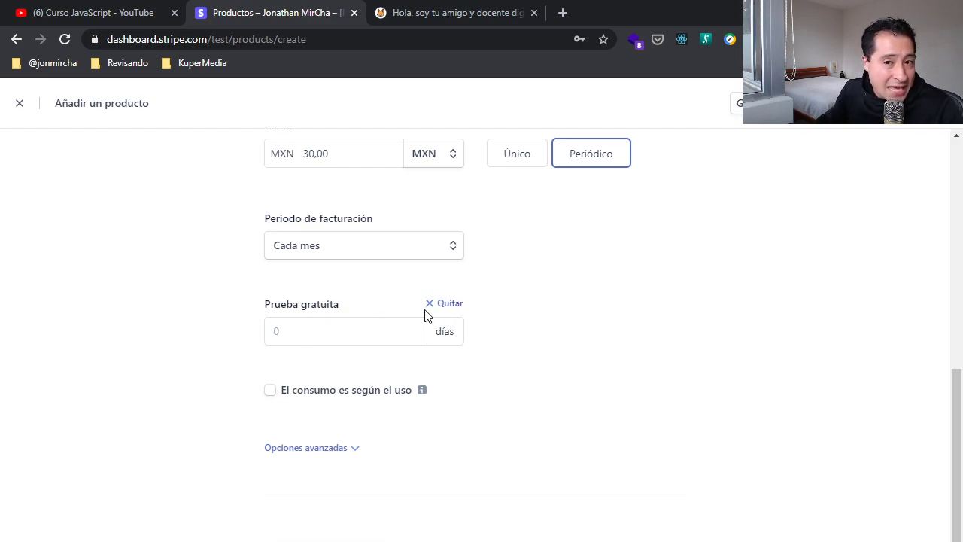
left_click(446, 304)
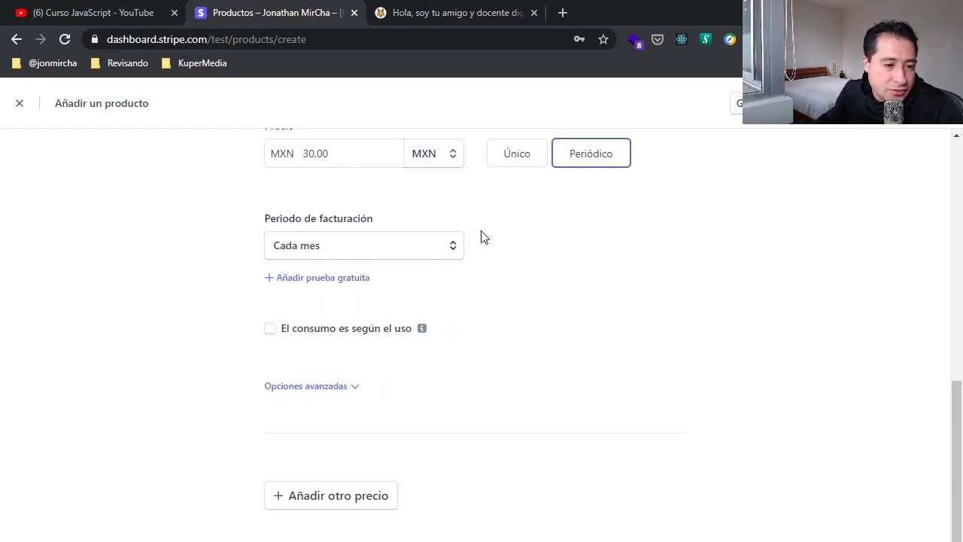
Look through the form's Tarifas section, and expand and collapse the price's advanced options
scroll(444, 214, "up", 4)
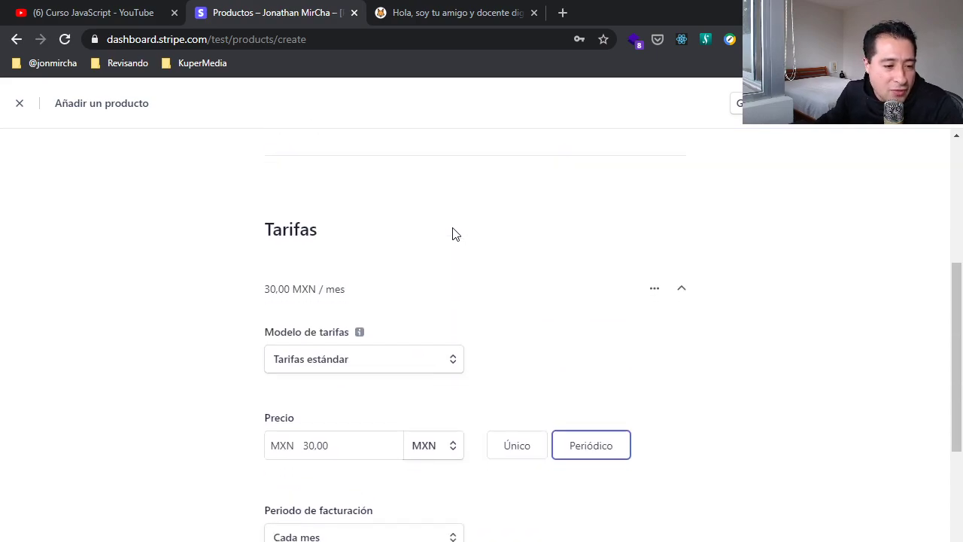
scroll(457, 228, "down", 4)
scroll(434, 198, "up", 5)
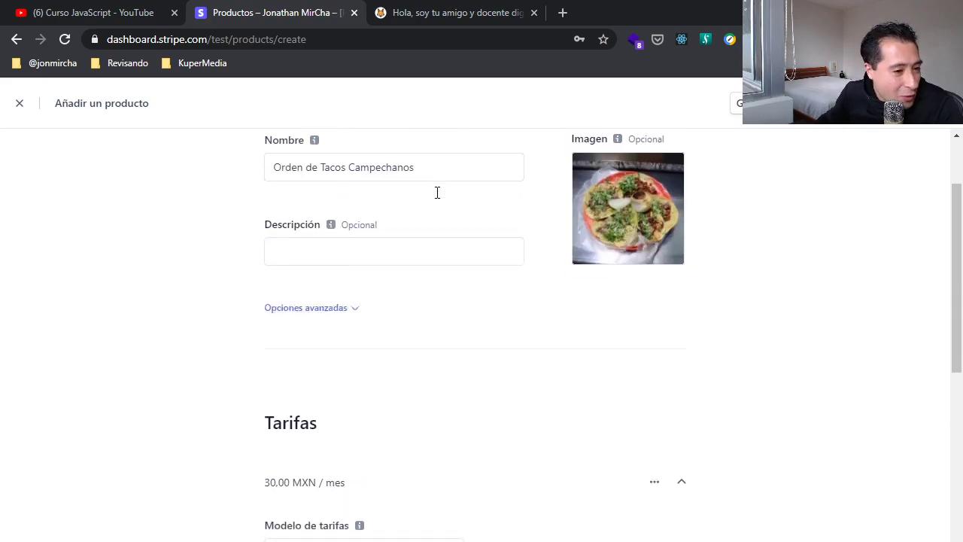
scroll(435, 200, "down", 4)
scroll(452, 286, "down", 3)
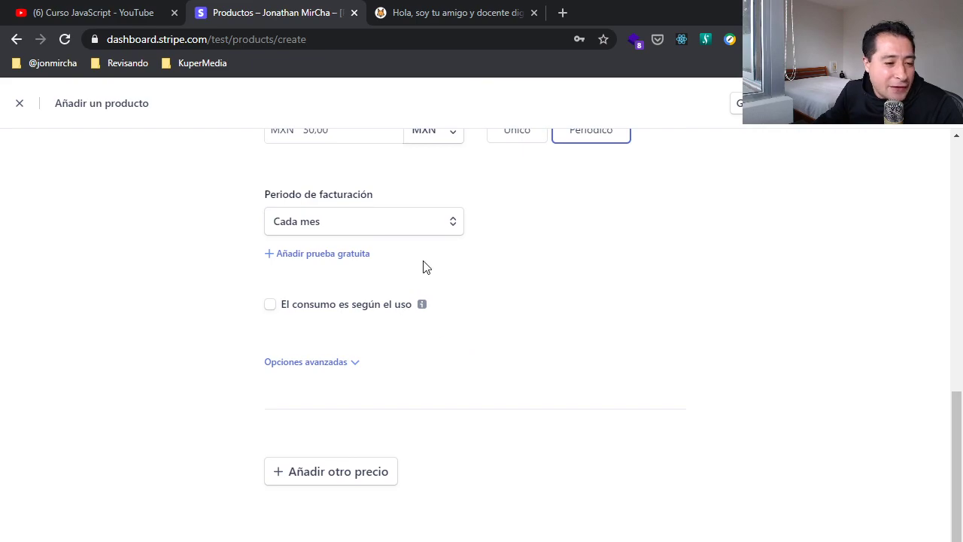
left_click(334, 364)
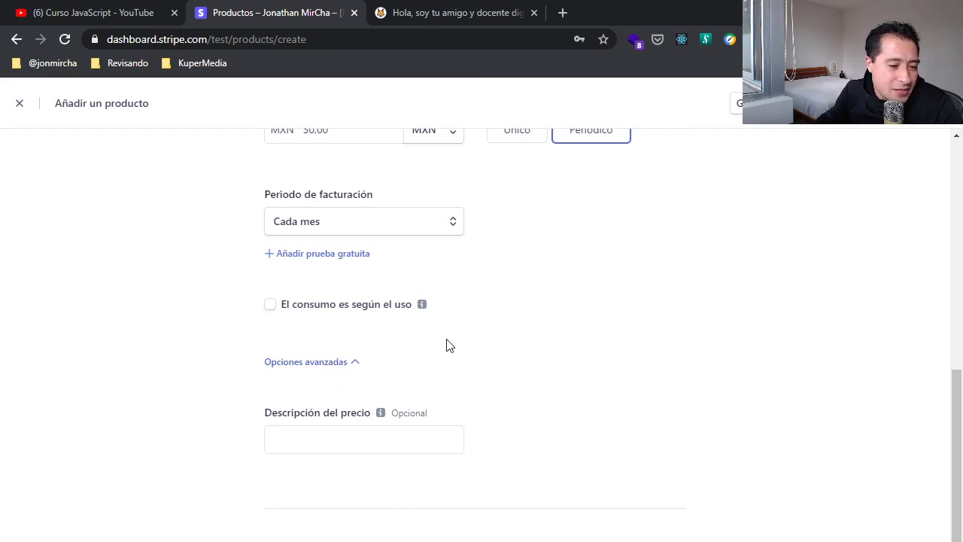
left_click(361, 364)
Review the filled-in product form, from the product information through the price and billing settings
scroll(565, 294, "up", 6)
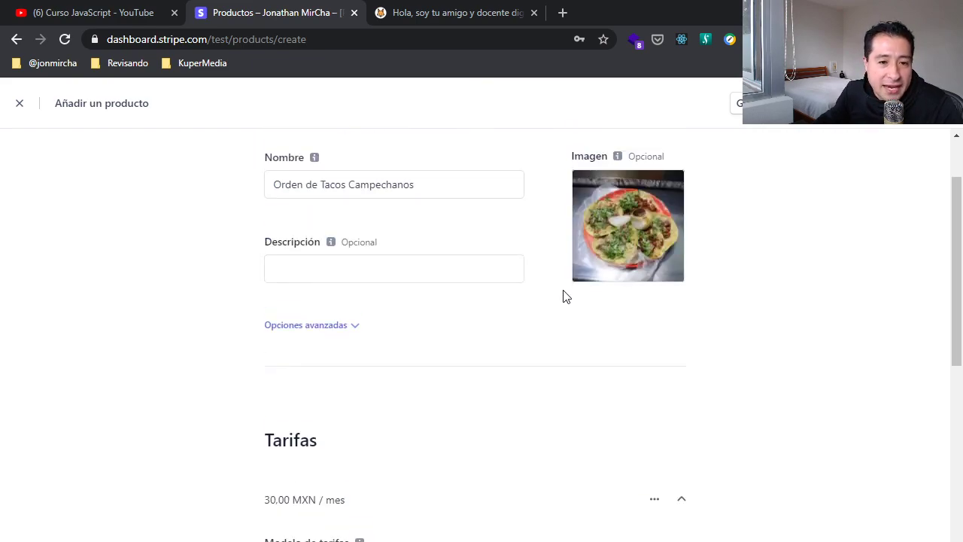
scroll(561, 304, "up", 1)
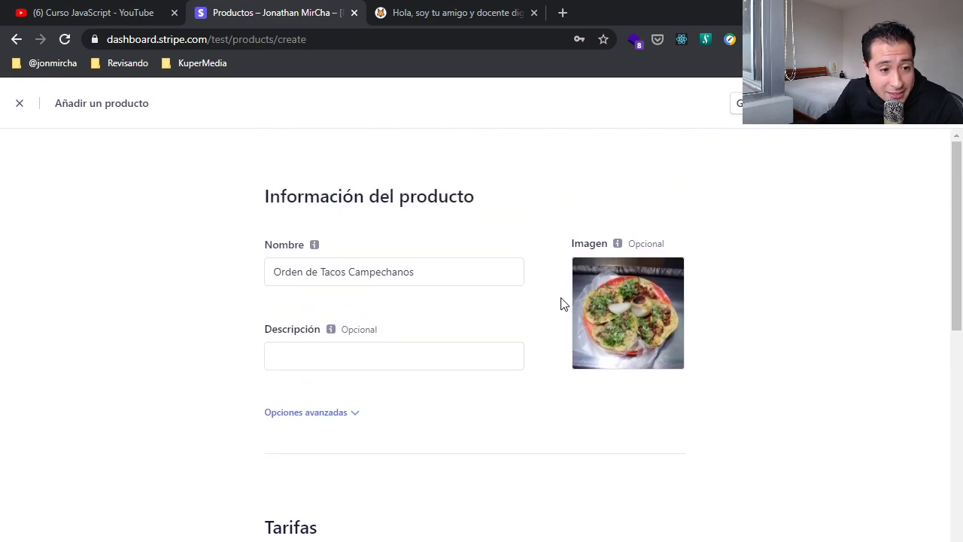
scroll(562, 306, "down", 5)
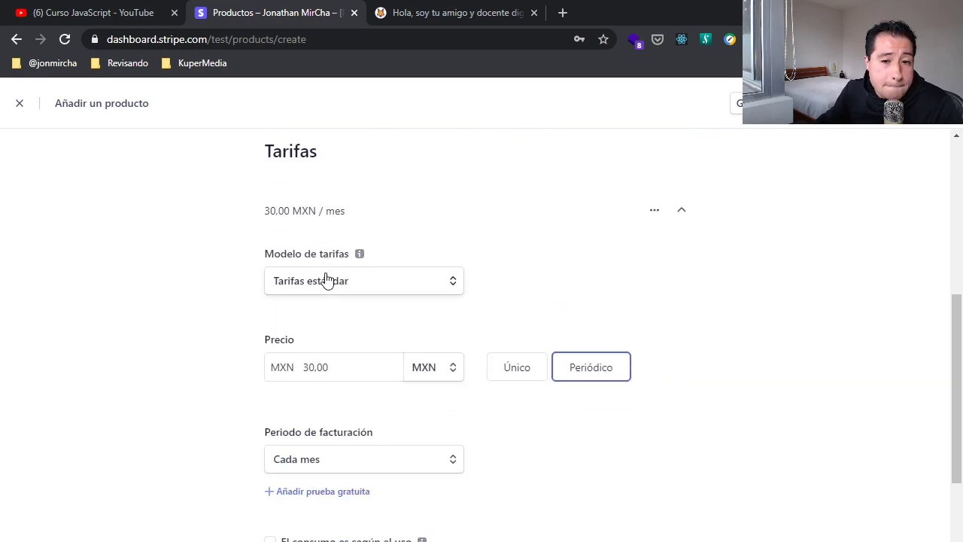
scroll(362, 282, "down", 3)
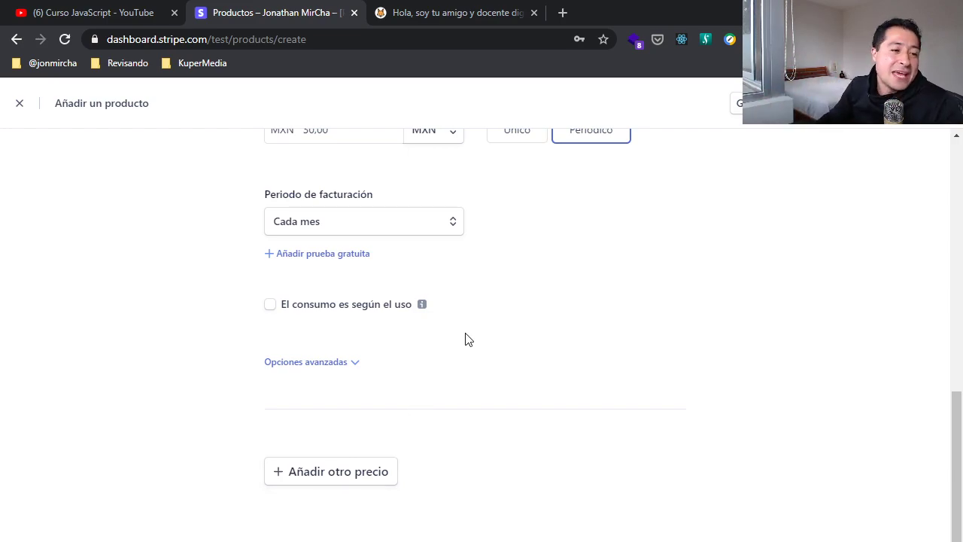
scroll(392, 316, "up", 2)
scroll(376, 245, "down", 2)
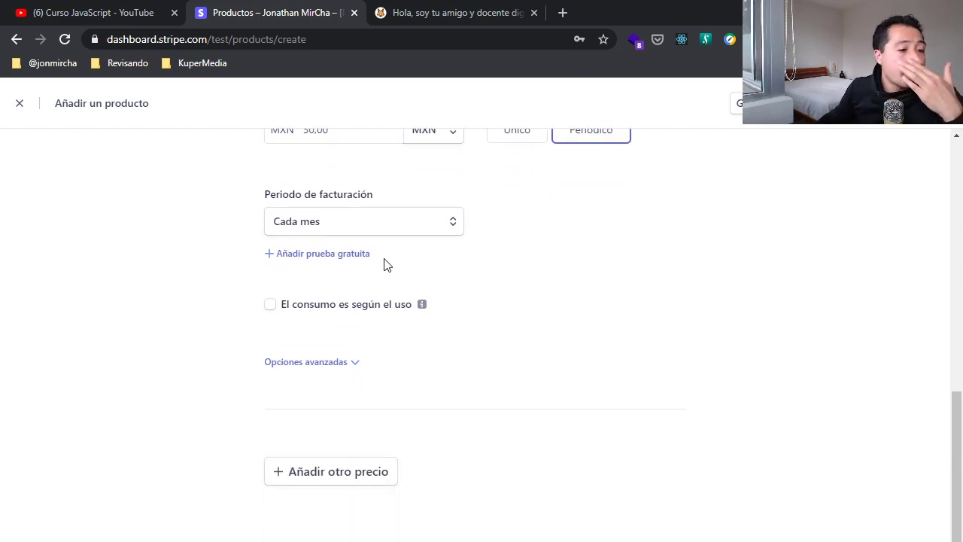
Save the Orden de Tacos Campechanos product and return to the Productos list
scroll(397, 286, "up", 8)
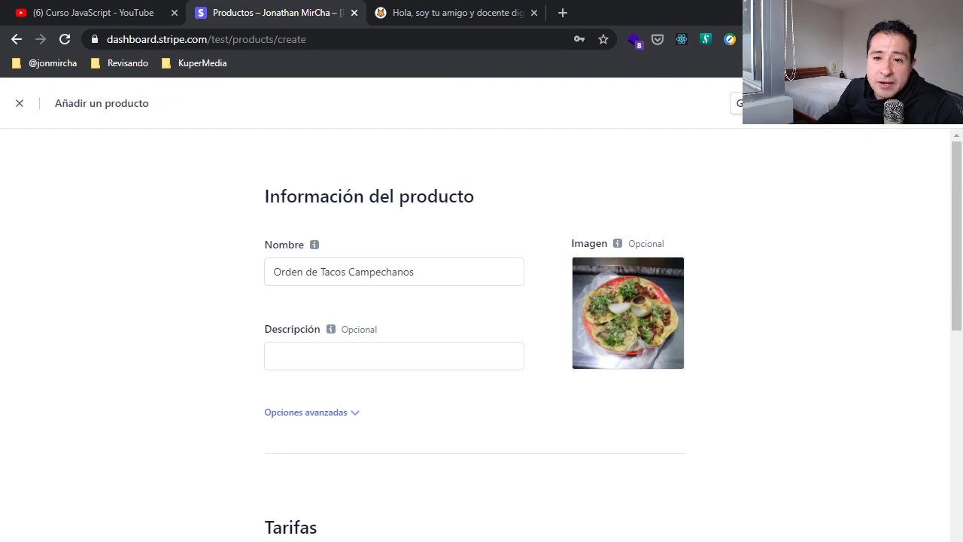
left_click(768, 103)
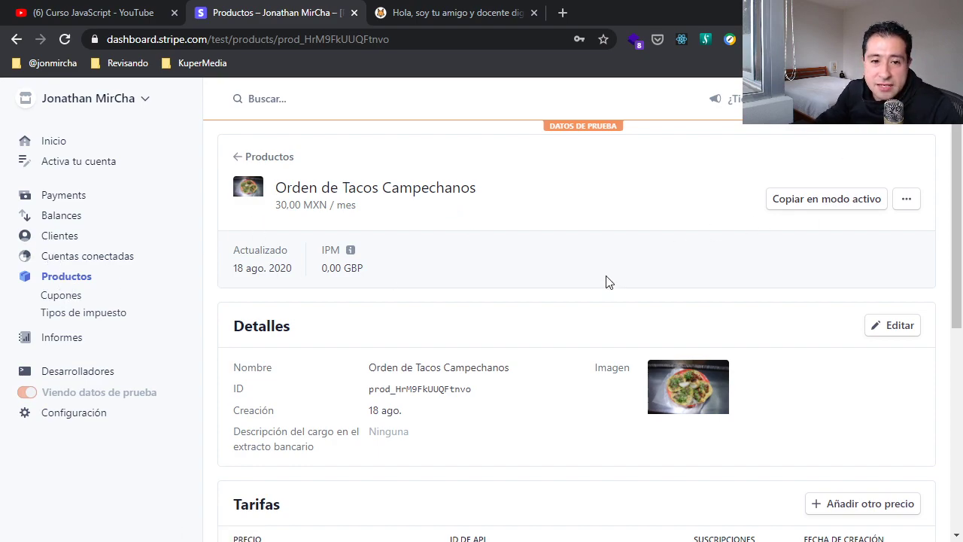
left_click(70, 283)
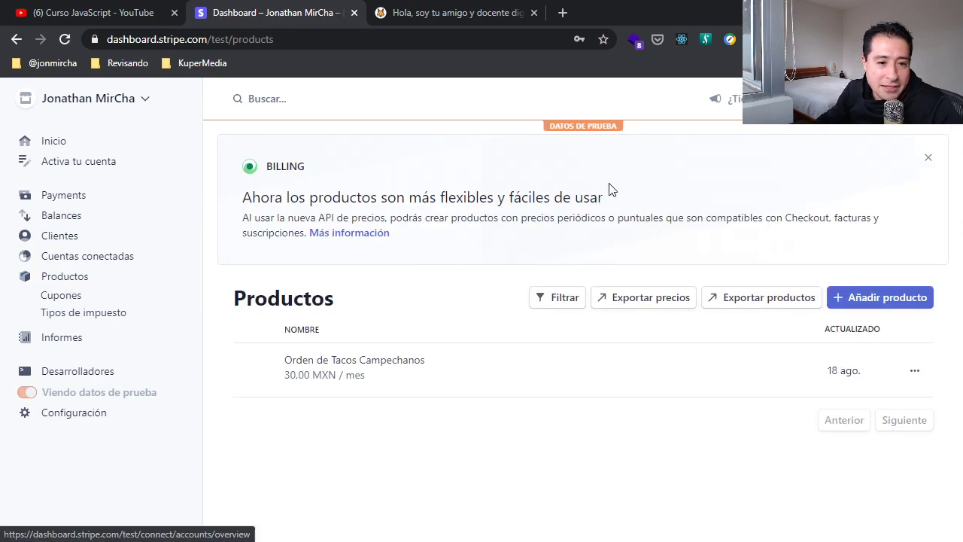
Open the Orden de Tacos Campechanos product, highlight its product ID, and look over its Tarifas, Metadatos, Registros and Eventos sections
left_click(393, 367)
scroll(481, 292, "down", 1)
scroll(481, 292, "down", 2)
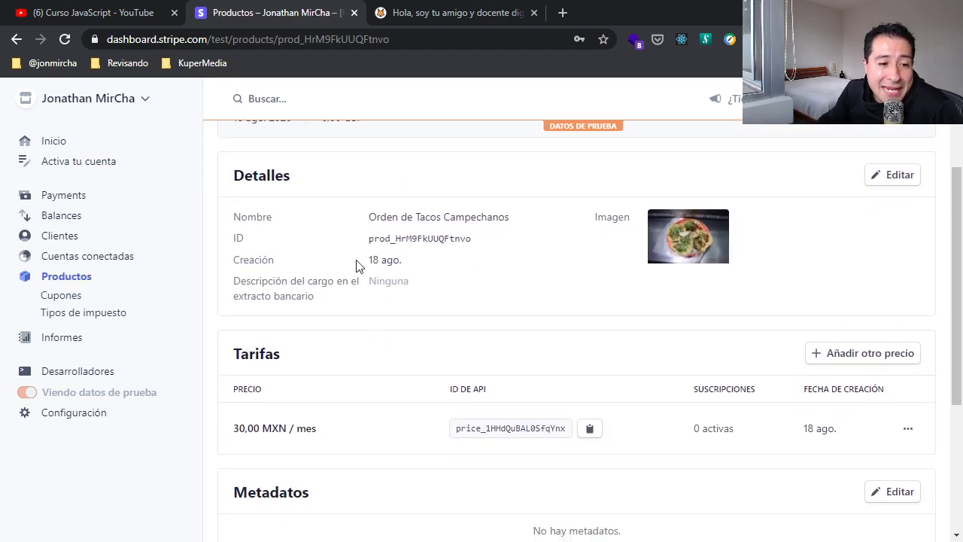
left_click_drag(371, 239, 474, 244)
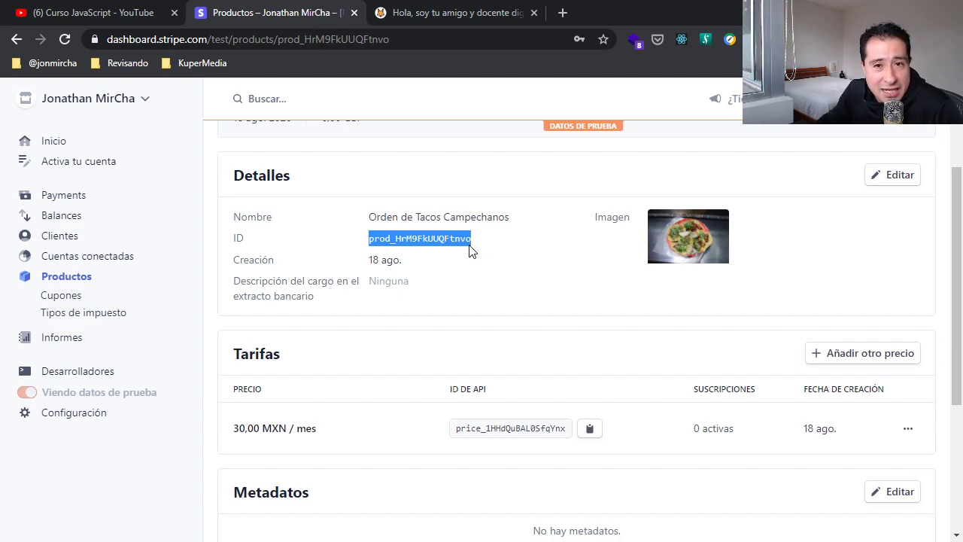
left_click_drag(370, 238, 453, 238)
double_click(454, 238)
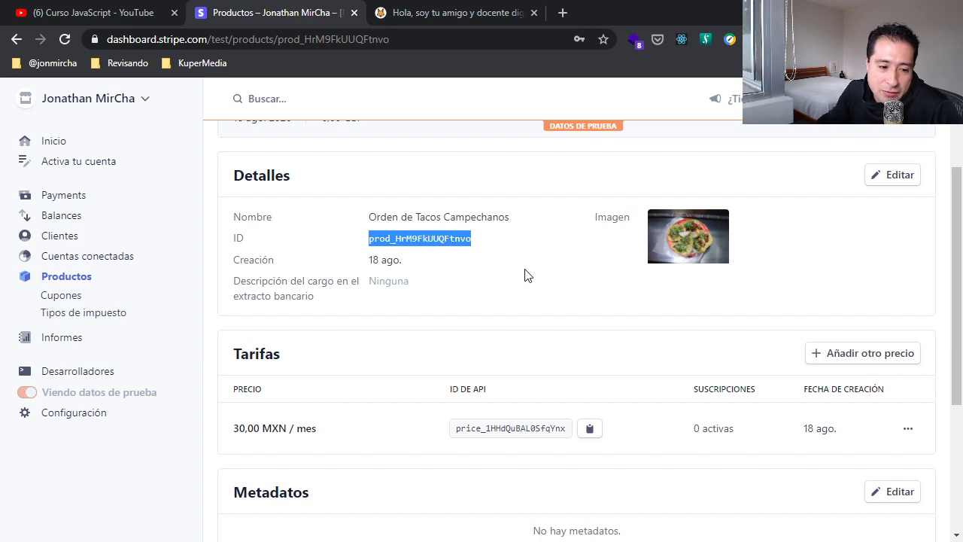
scroll(559, 260, "down", 3)
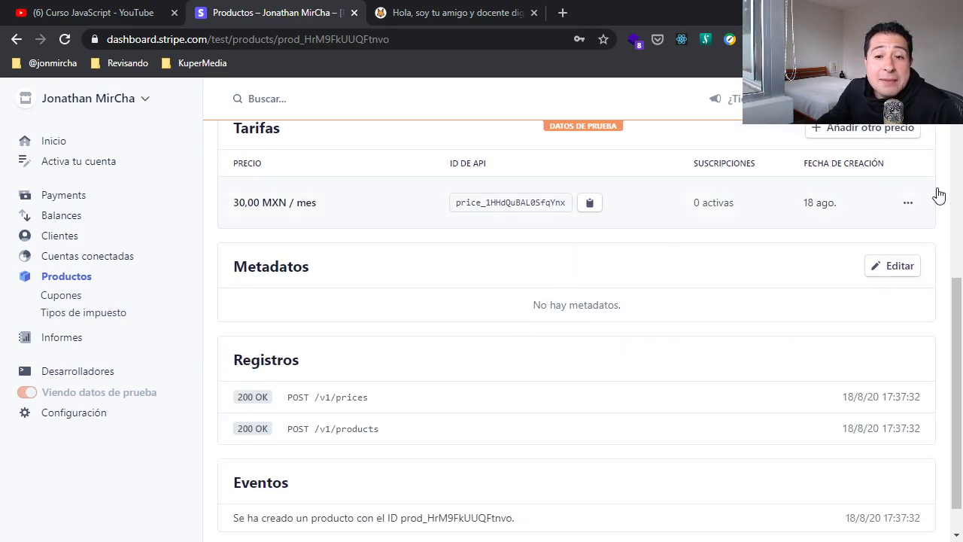
Highlight the price's API ID, view the Products and Prices pages of Stripe's API reference, and return to the product in the dashboard
scroll(331, 222, "up", 2)
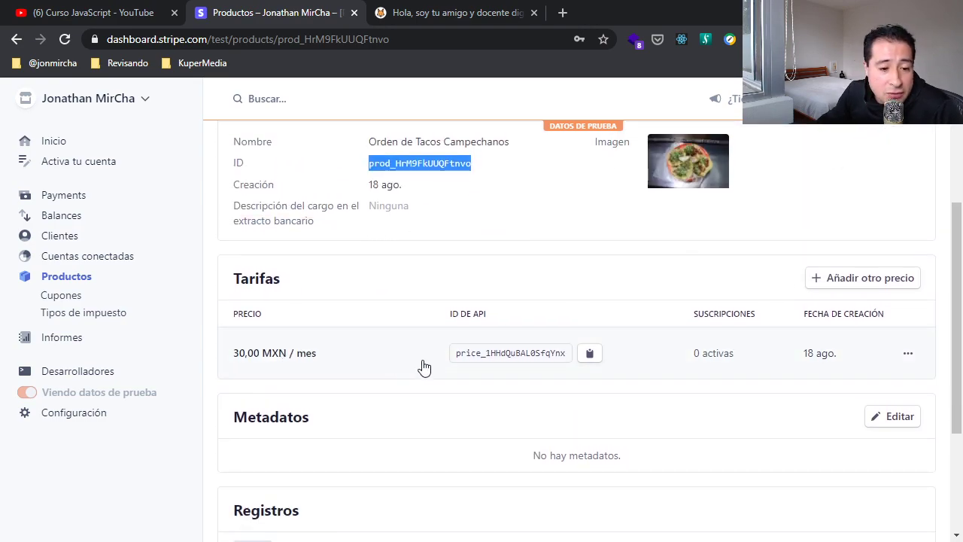
double_click(461, 354)
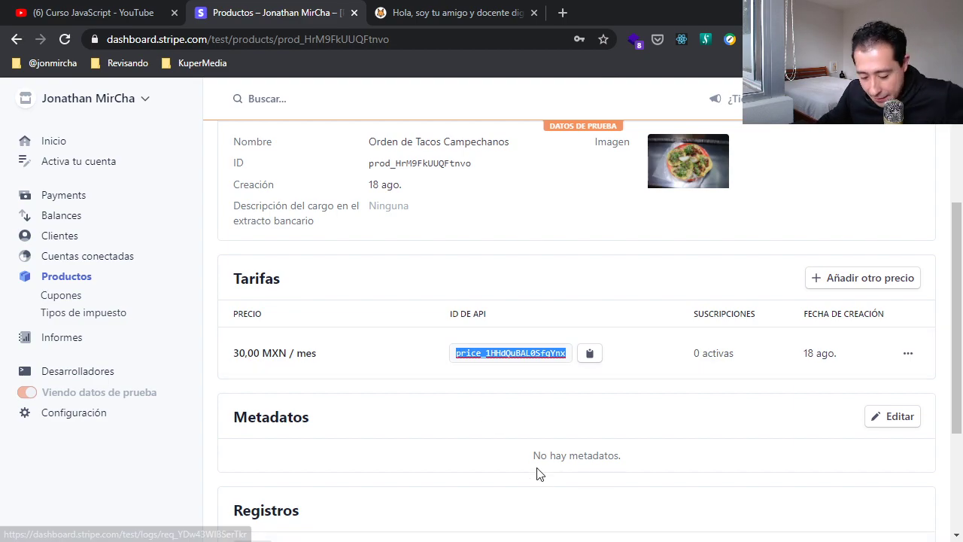
key("alt+Tab")
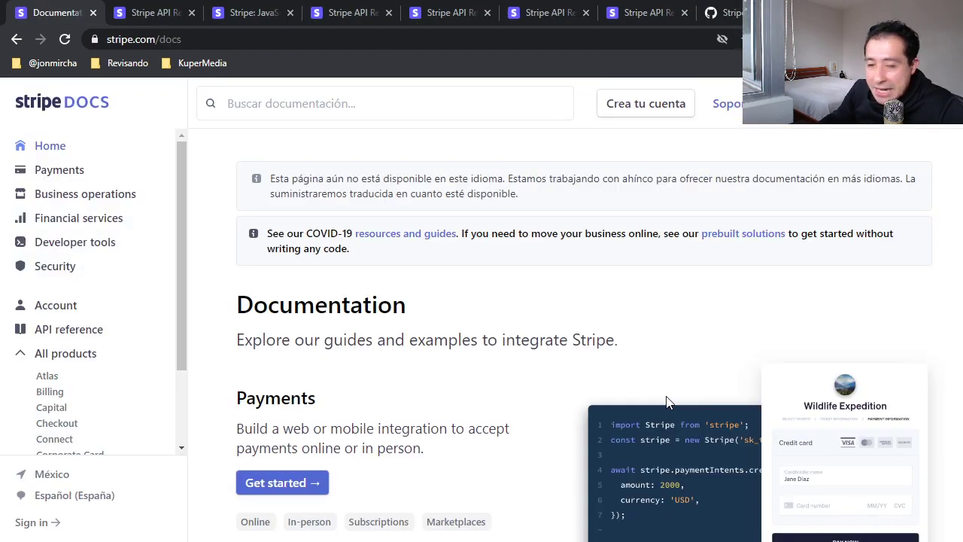
left_click(451, 16)
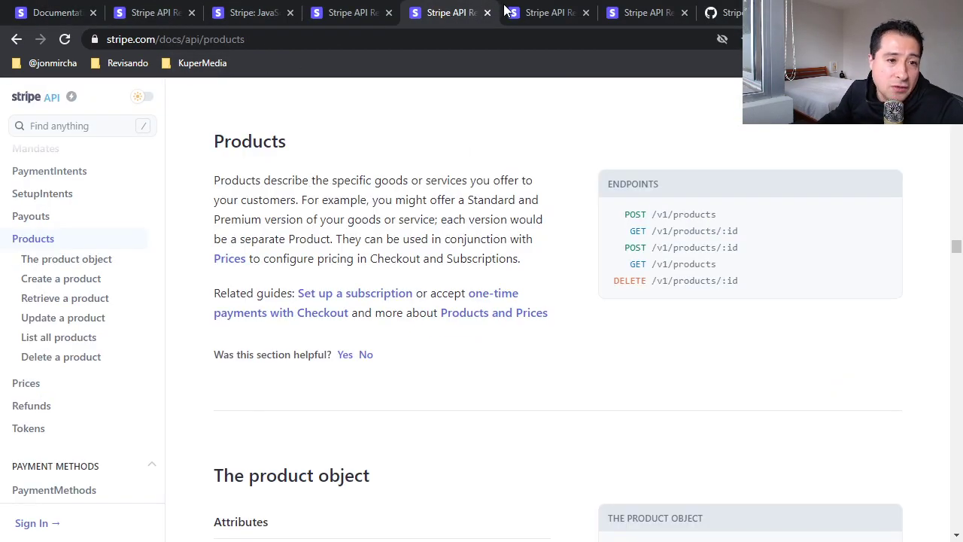
left_click(536, 15)
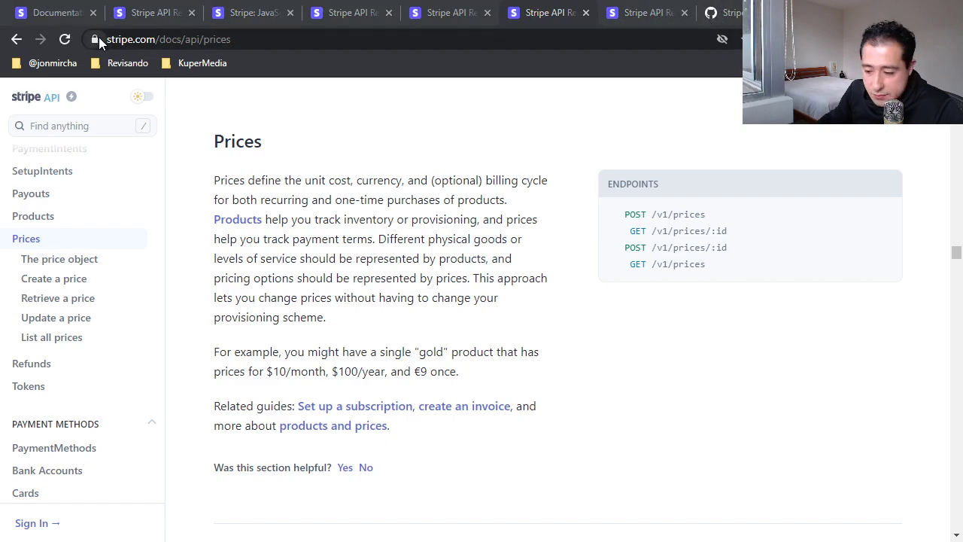
key("alt+Tab")
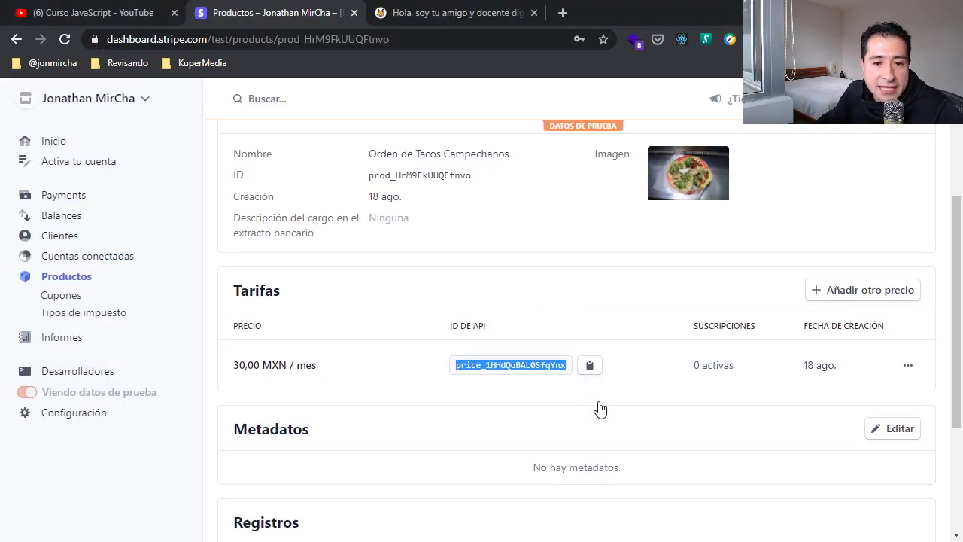
Go back to the Productos list, start a new product, and name it Orden de Tacos al Pastor
scroll(602, 407, "up", 3)
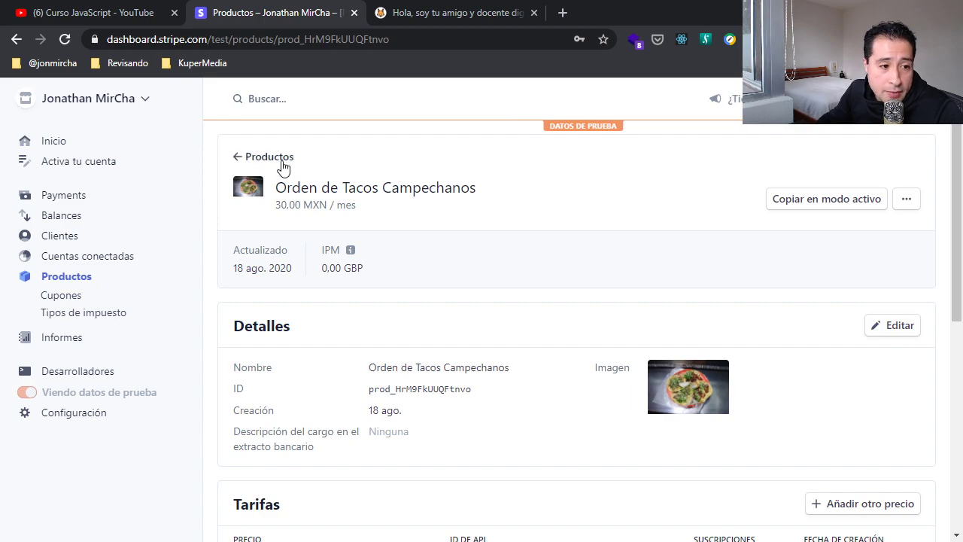
left_click(255, 159)
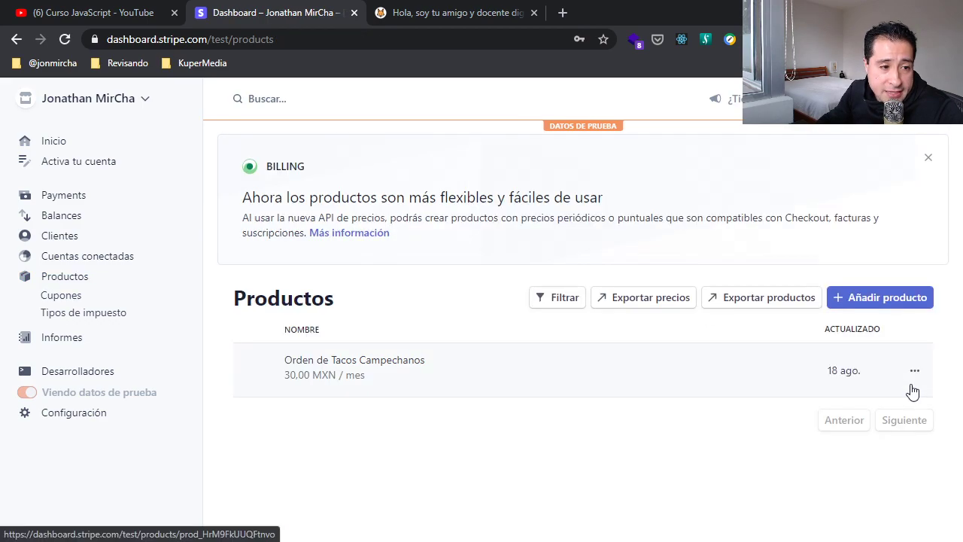
left_click(877, 298)
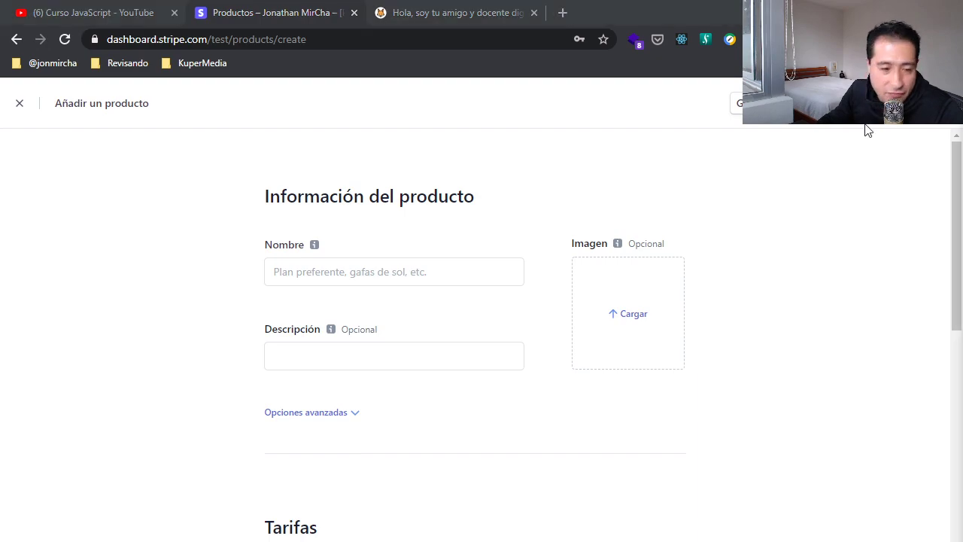
left_click(367, 278)
type("Orden de Tacos al Pastor")
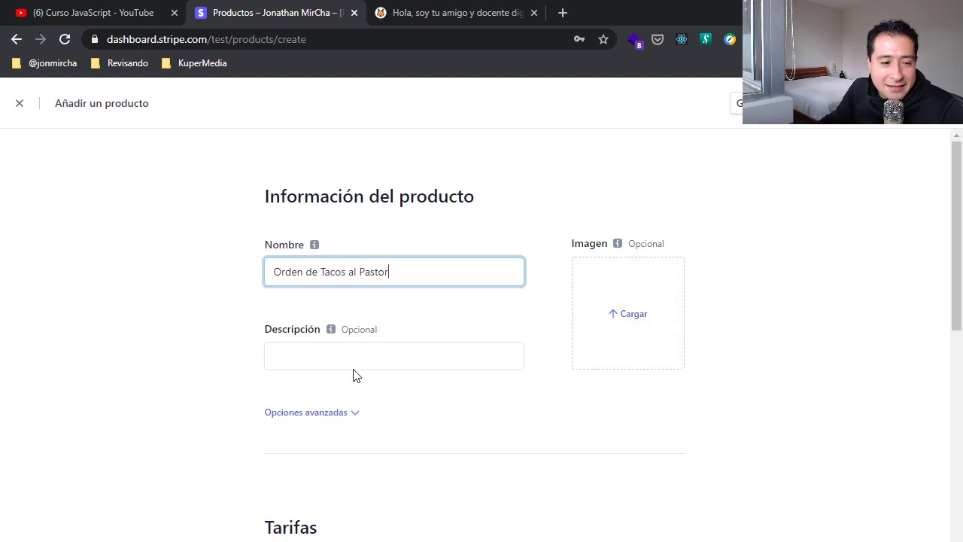
Upload tacos-al-pastor.jpg from the Descargas folder as the new product's image
left_click(639, 316)
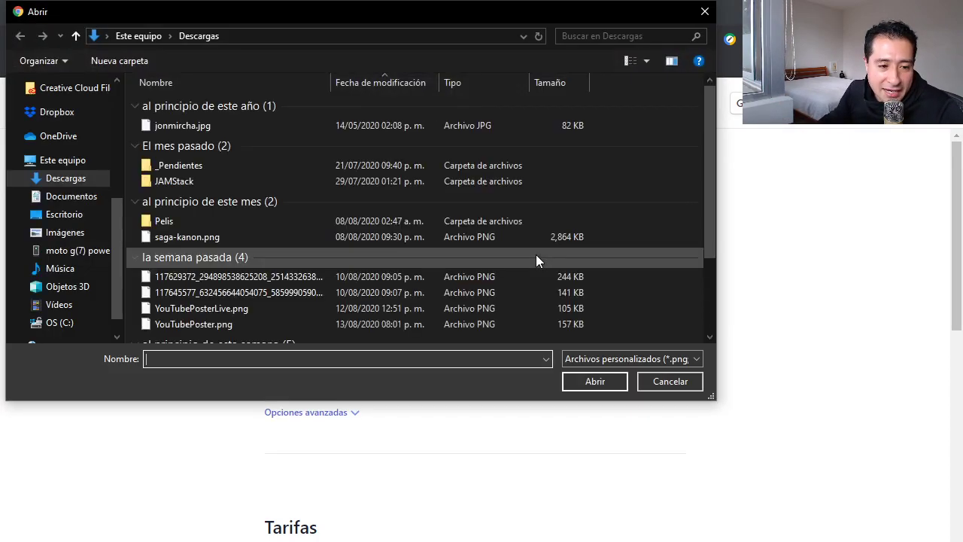
scroll(226, 301, "down", 2)
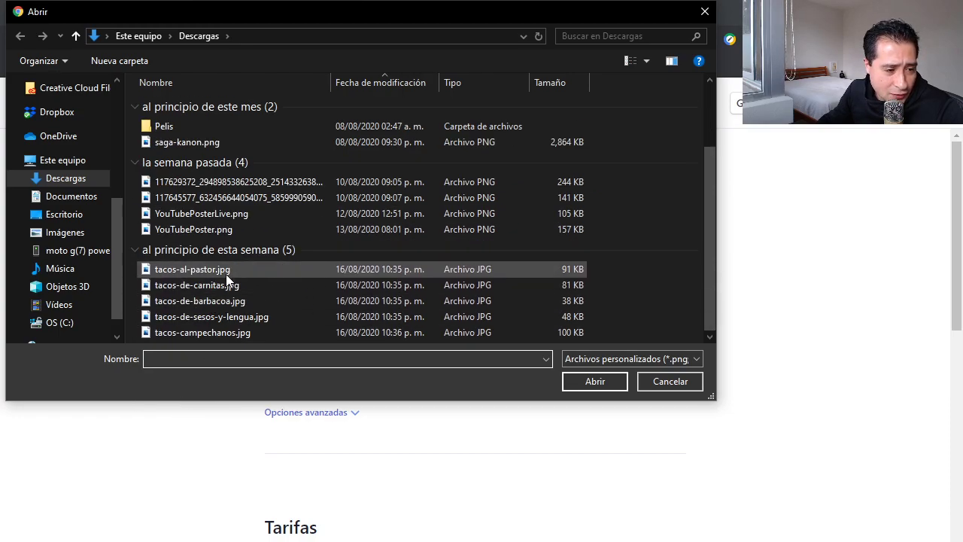
double_click(203, 270)
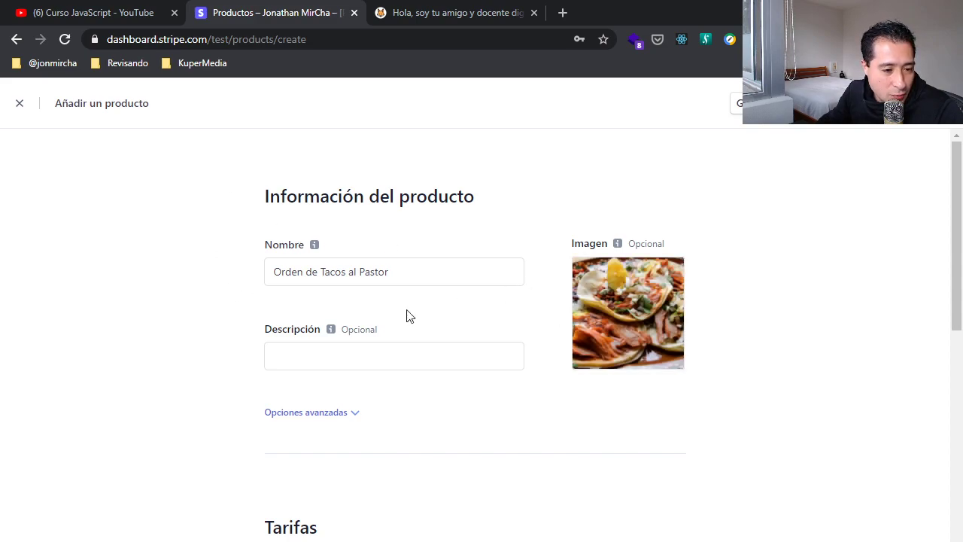
Set the Tacos al Pastor price to 50,00 with MXN - peso mexicano as the currency
scroll(414, 284, "down", 5)
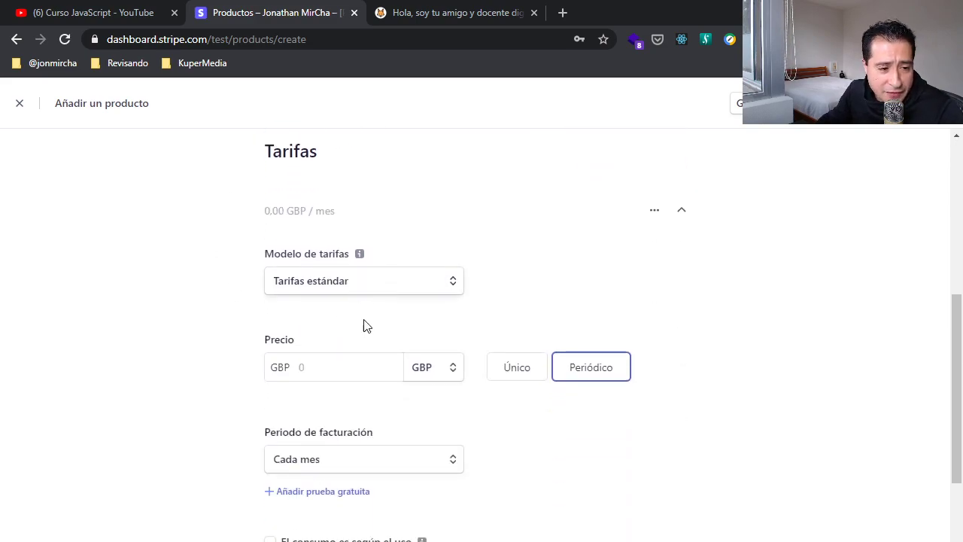
left_click(426, 374)
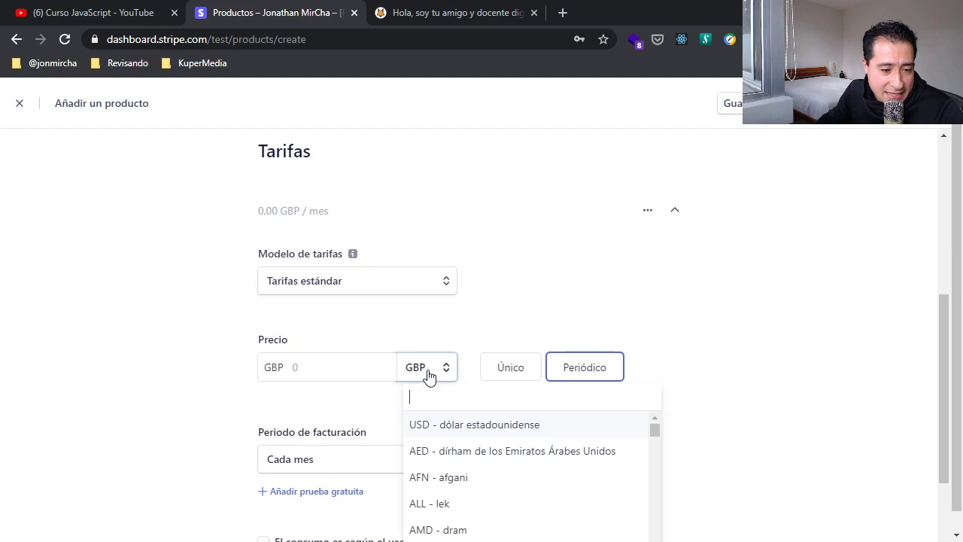
type("mx")
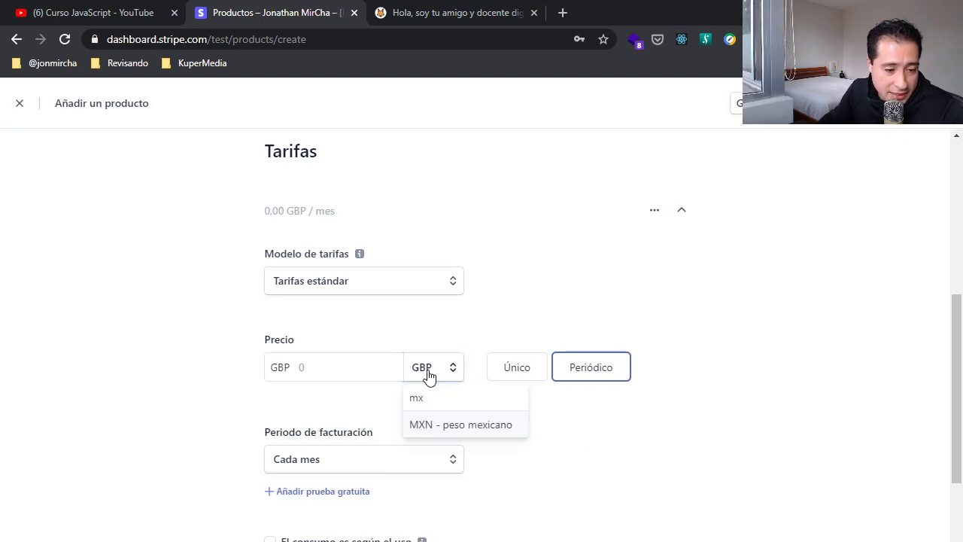
left_click(485, 429)
left_click(321, 368)
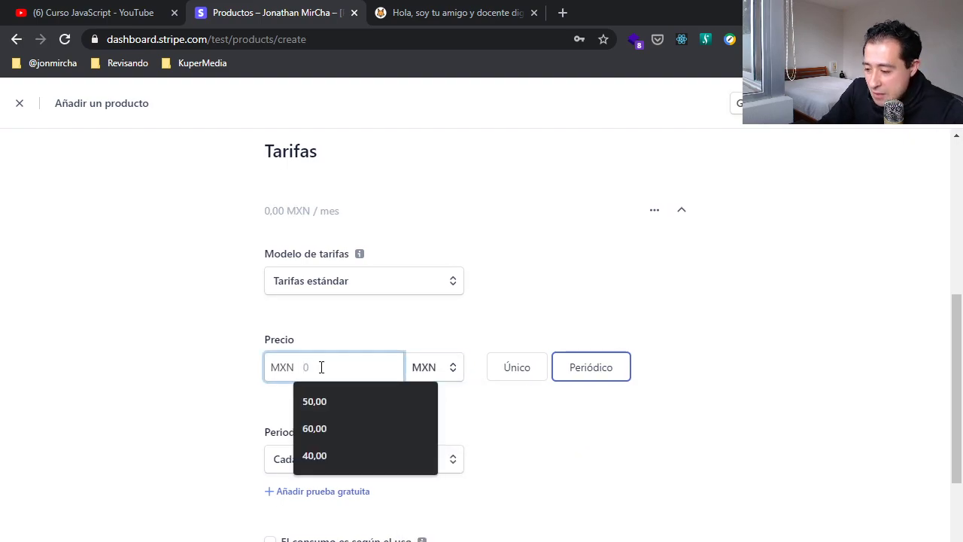
key("Down")
key("Return")
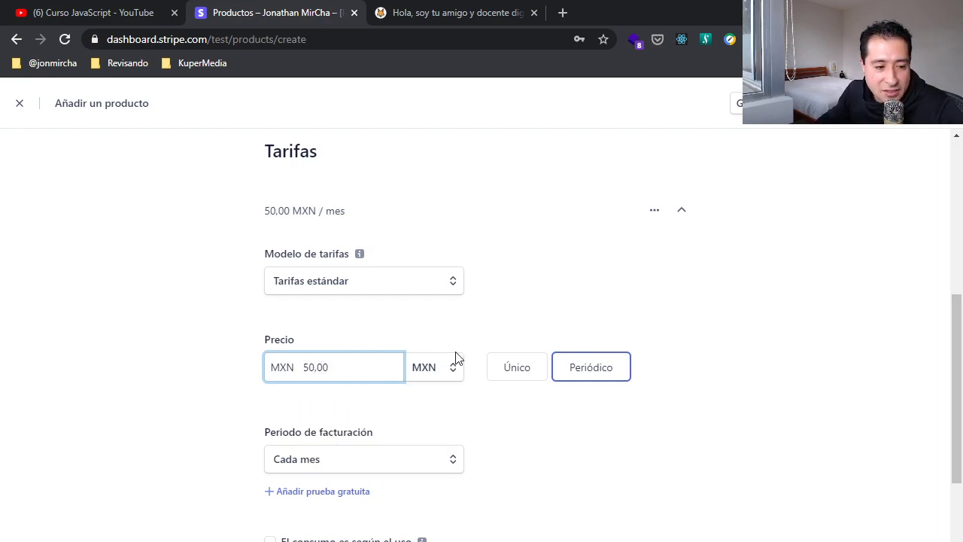
Save the Orden de Tacos al Pastor product and return to the Productos list
scroll(497, 320, "down", 2)
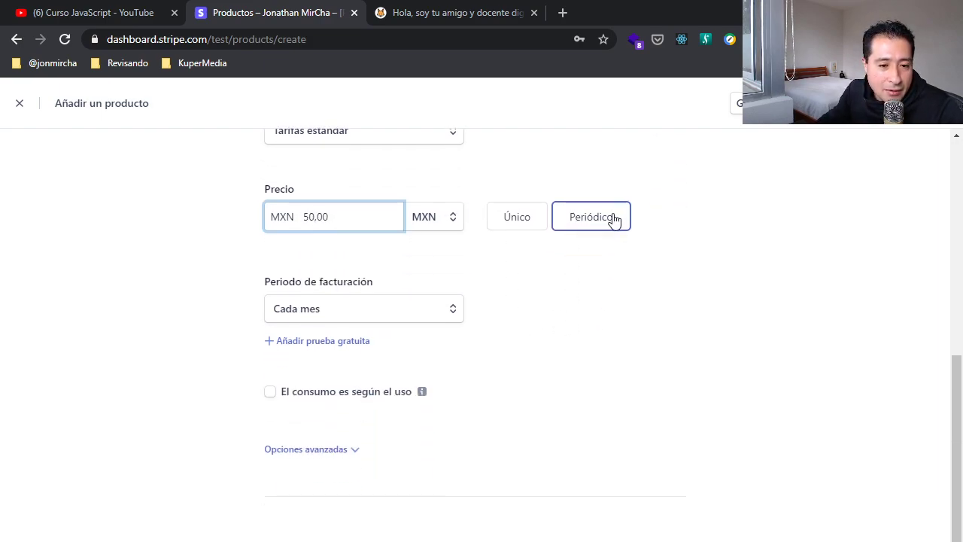
scroll(437, 341, "down", 1)
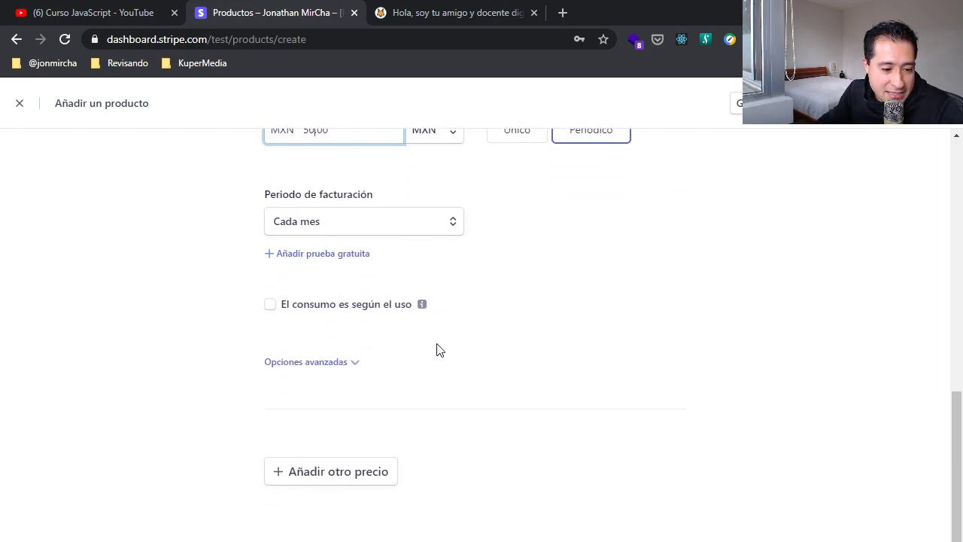
key("Return")
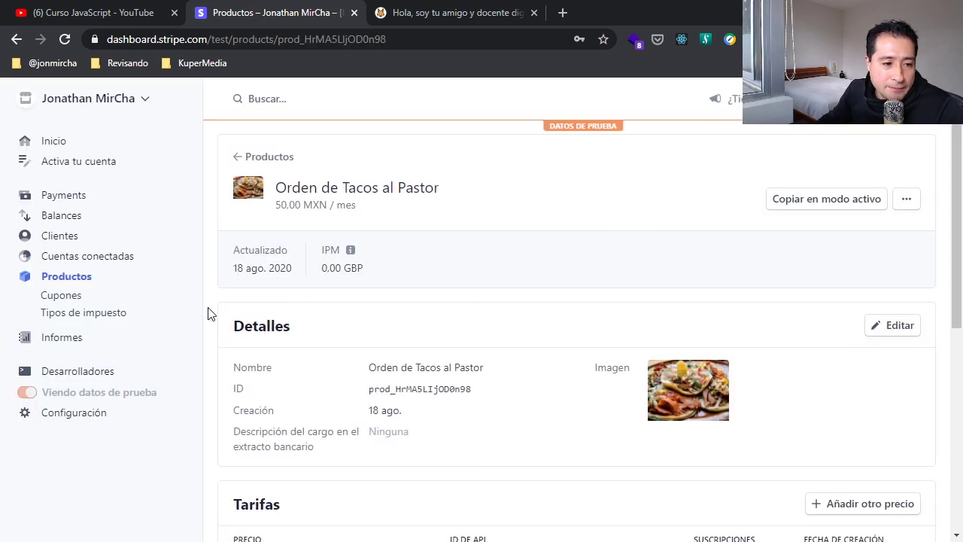
left_click(75, 285)
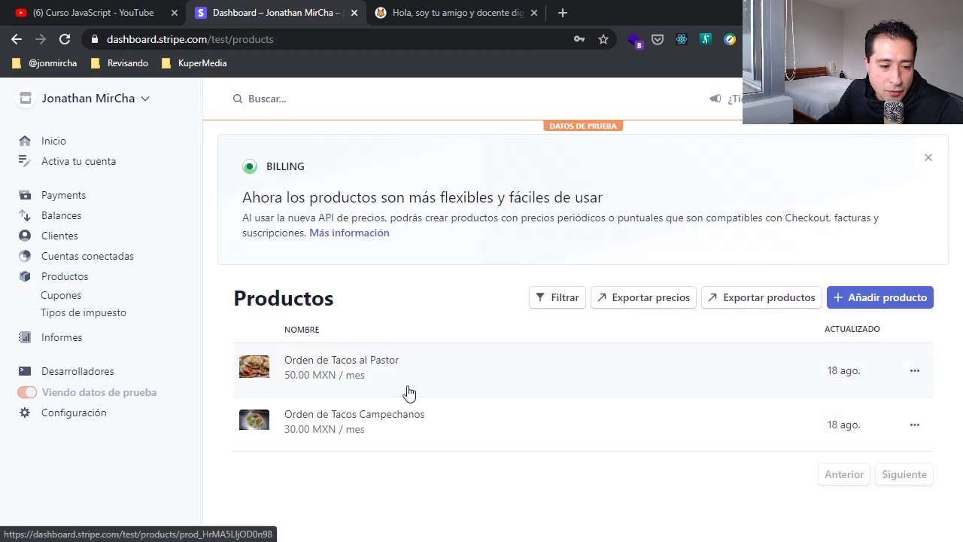
Start another new product and name it Orden de Tacos de Carnitas
left_click(885, 301)
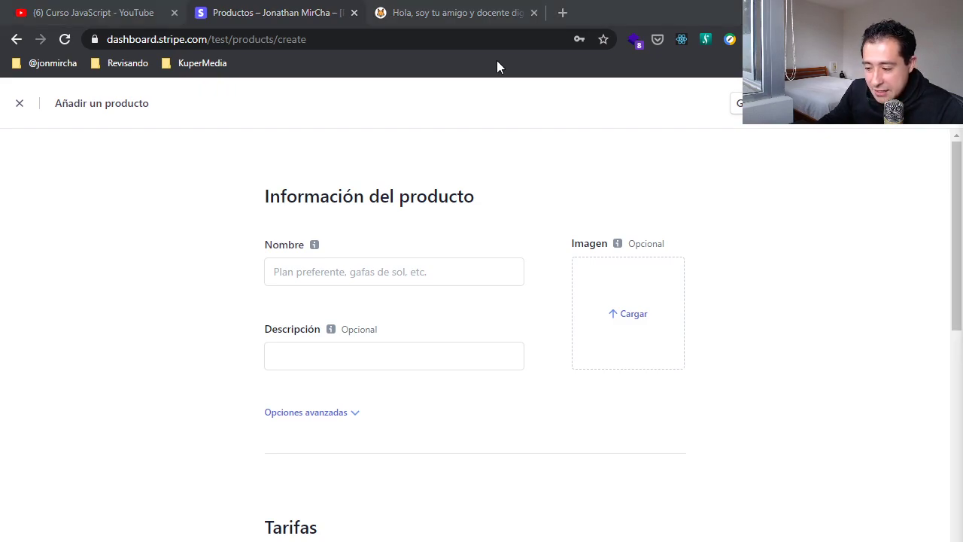
left_click(361, 271)
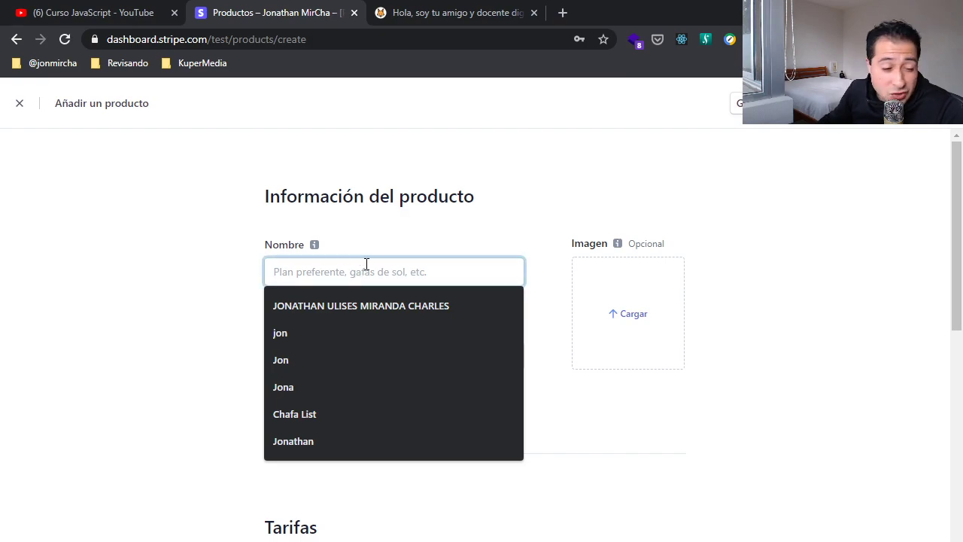
type("Orden de Tacos de Carnitas")
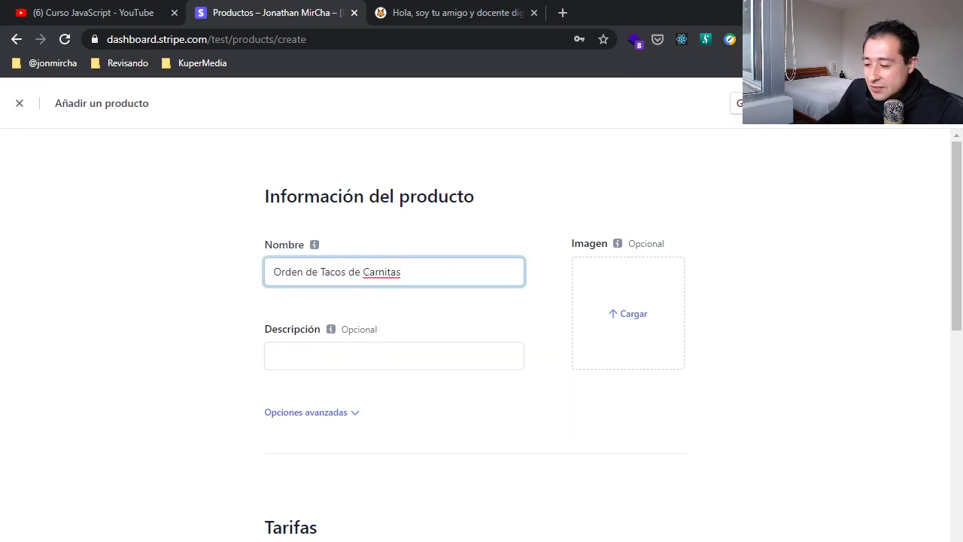
Upload tacos-de-carnitas.jpg from the Descargas folder as the carnitas product's image
left_click(669, 323)
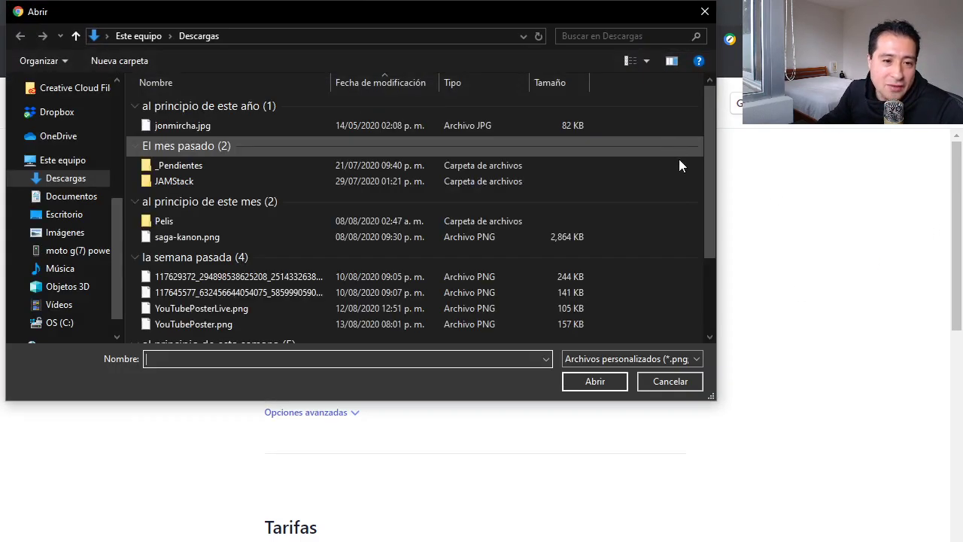
scroll(271, 197, "down", 2)
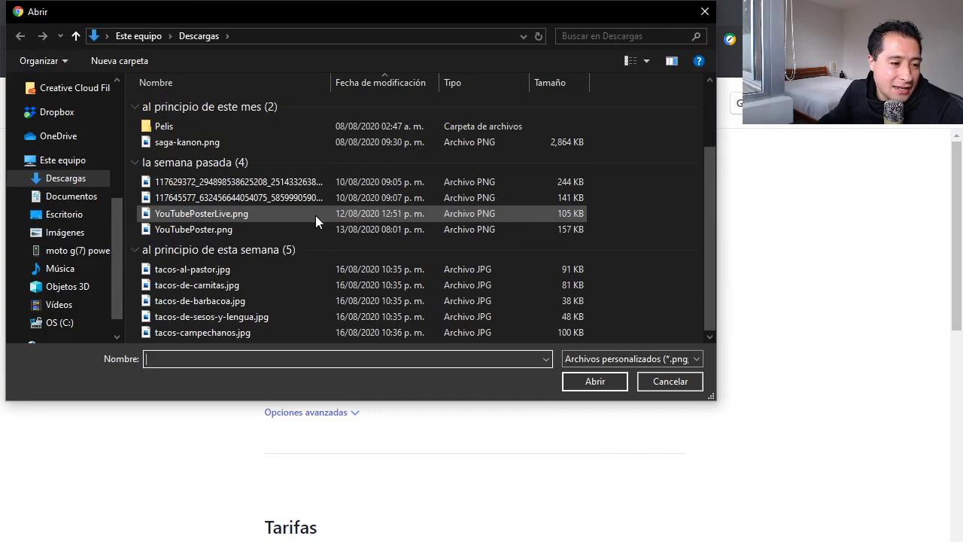
double_click(197, 285)
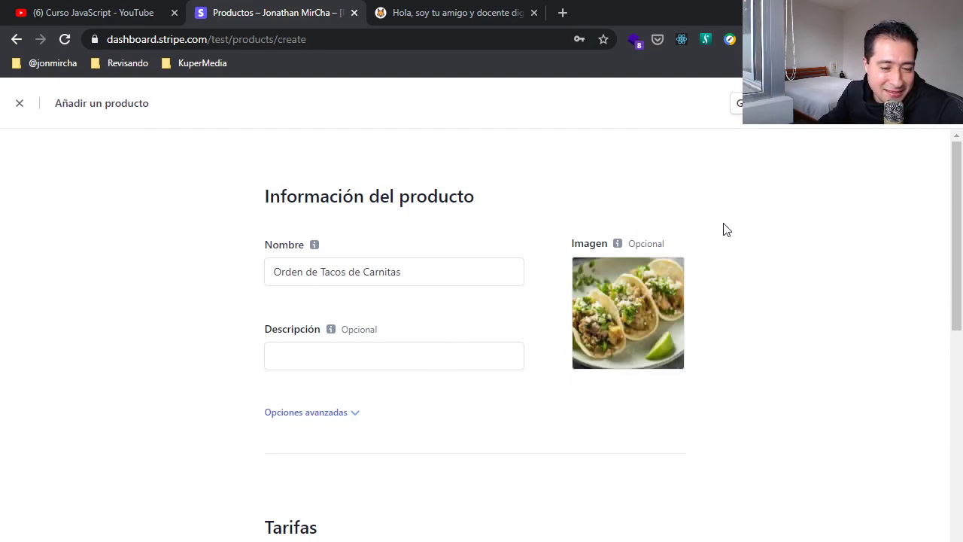
Set the carnitas product's currency to MXN and its price to 70, and check the filled-in form
scroll(521, 259, "down", 1)
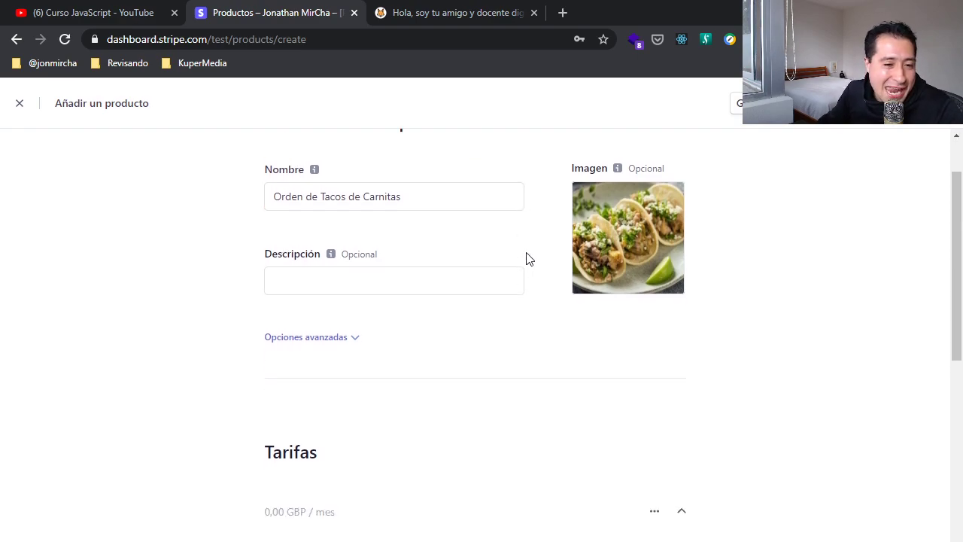
scroll(624, 226, "down", 3)
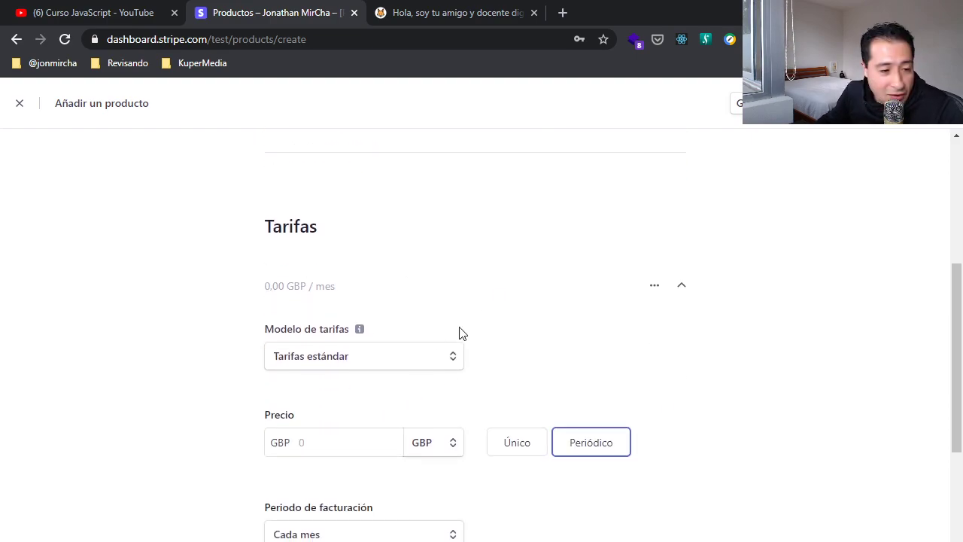
left_click(434, 447)
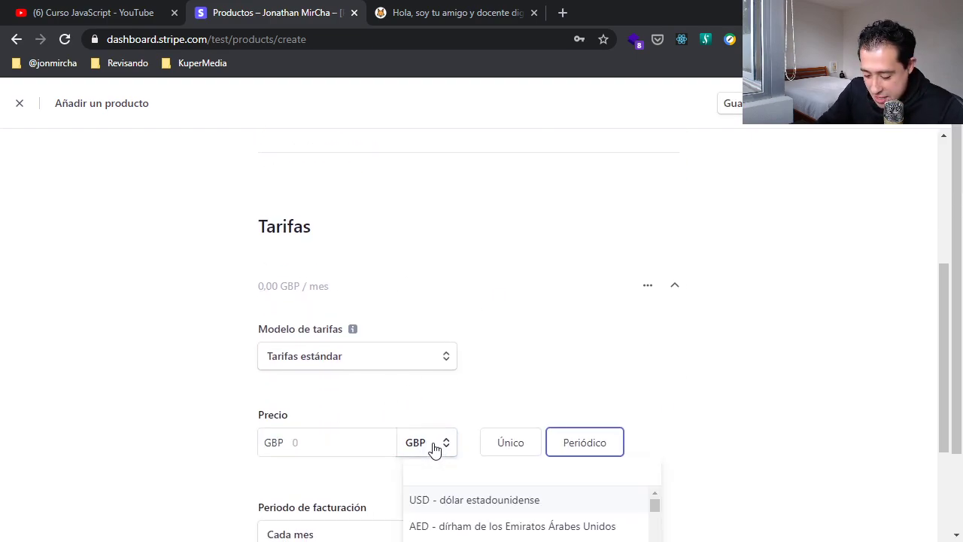
type("mxn")
left_click(474, 514)
left_click(354, 444)
type("70")
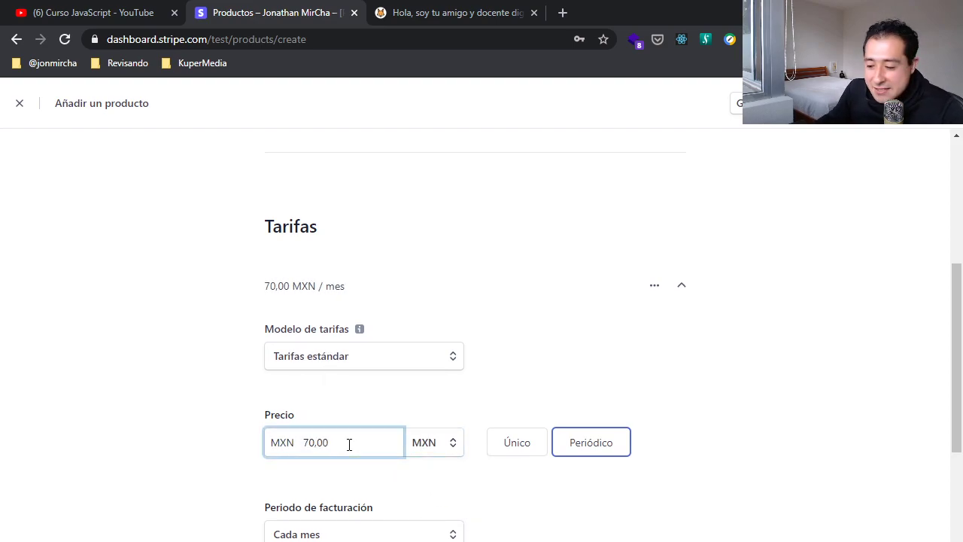
scroll(521, 346, "down", 2)
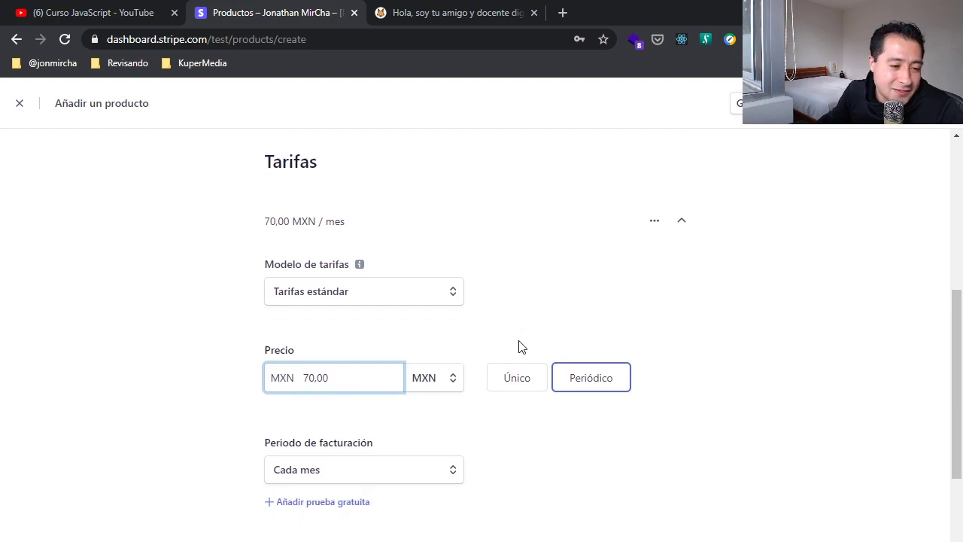
scroll(430, 365, "down", 2)
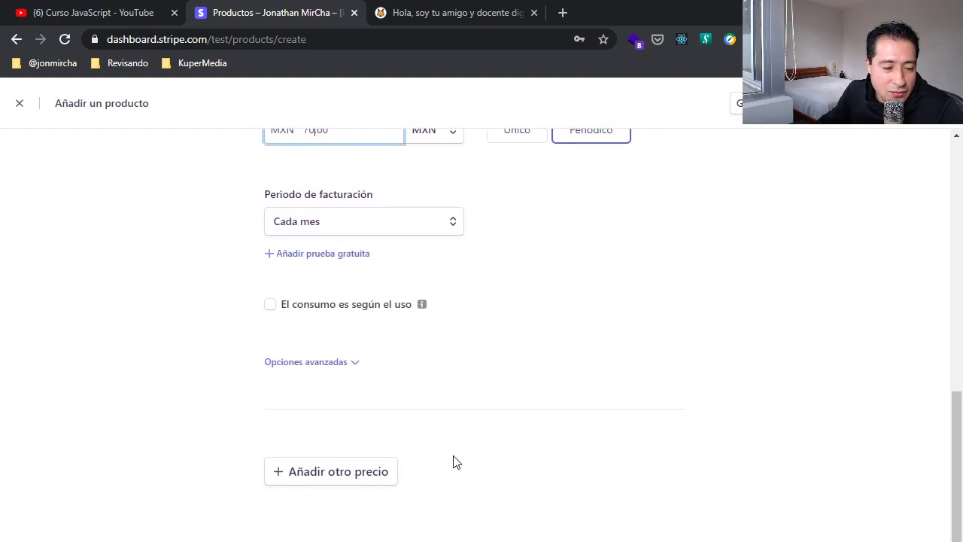
scroll(424, 438, "up", 3)
scroll(420, 336, "up", 5)
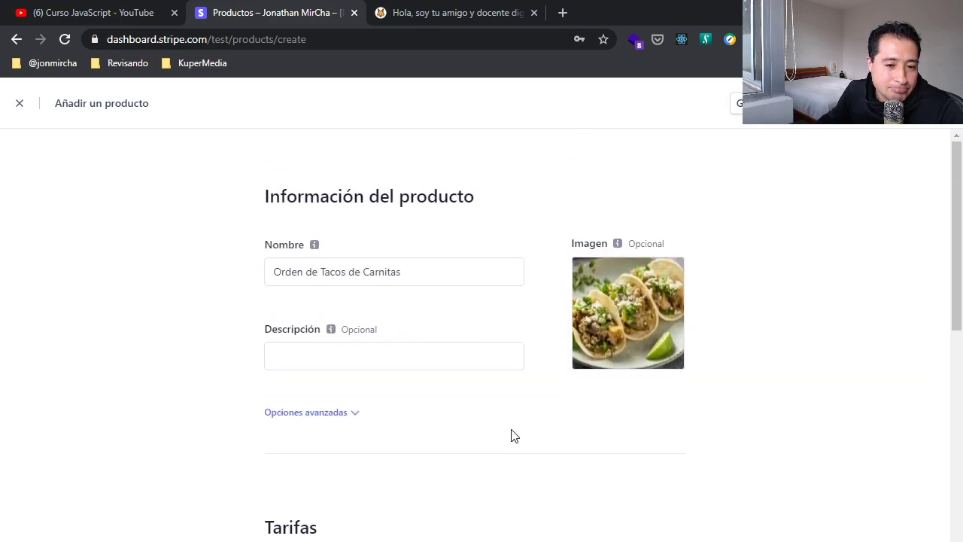
Save the carnitas product, continue with another new one and name it Orden de Tacos de Barbacoa
scroll(410, 344, "down", 6)
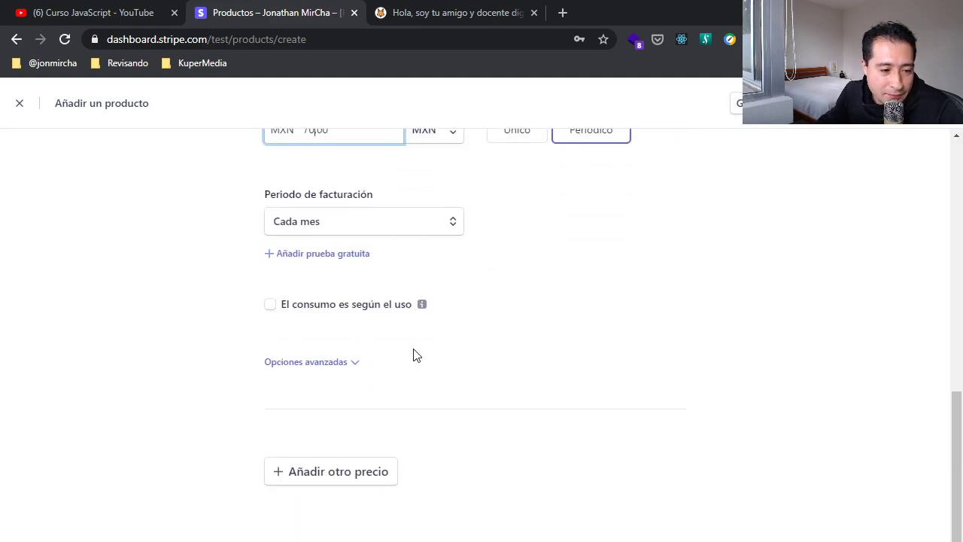
scroll(454, 357, "up", 6)
left_click(776, 103)
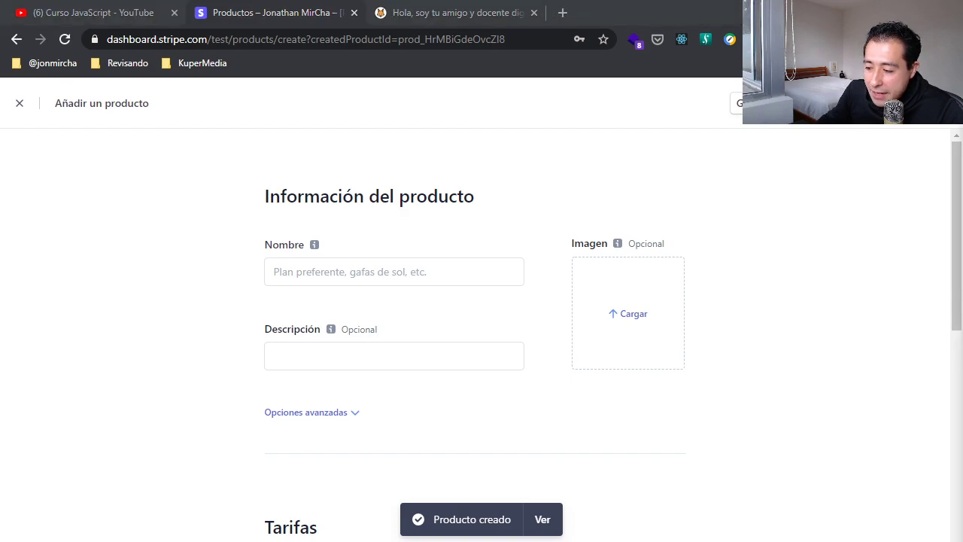
left_click(378, 268)
left_click(489, 284)
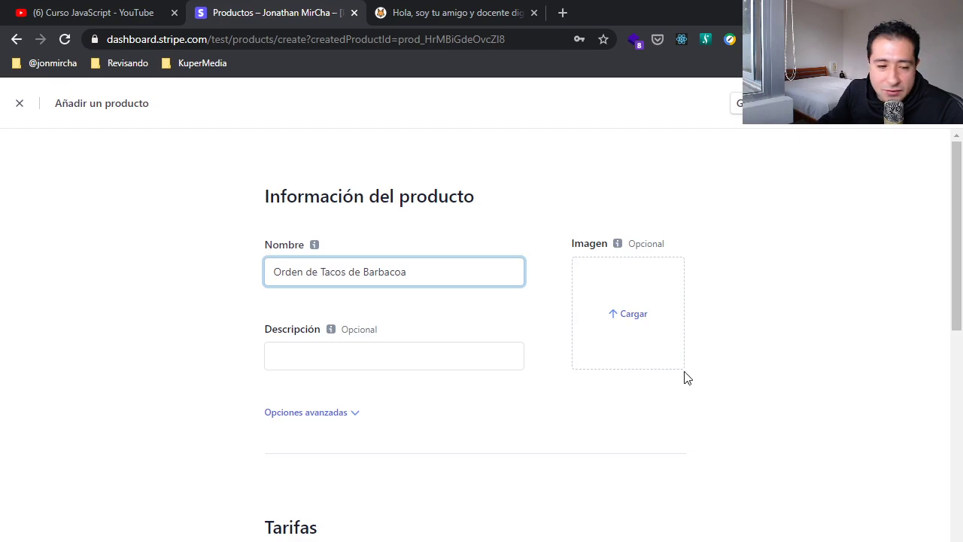
Upload tacos-de-barbacoa.jpg from the Descargas folder as the barbacoa product's image
left_click(606, 323)
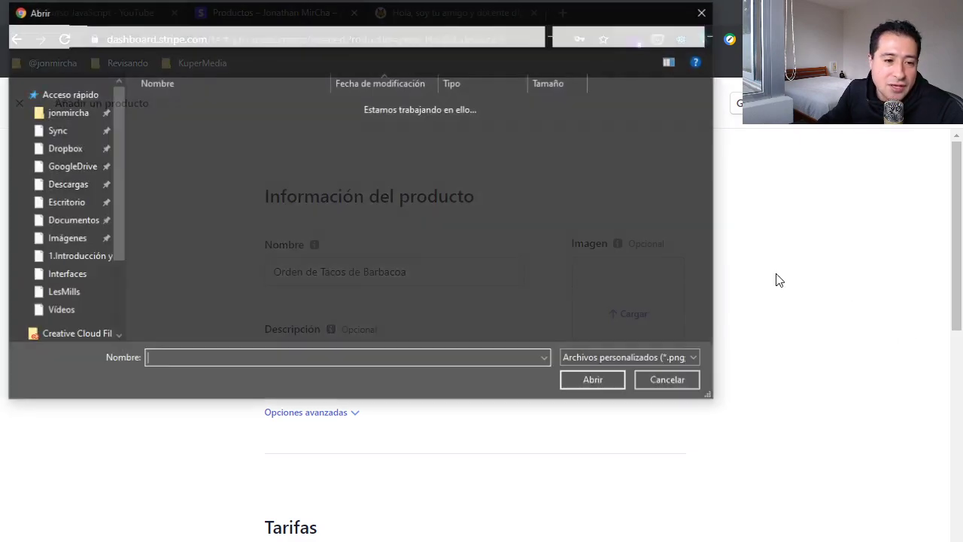
scroll(200, 258, "up", 2)
scroll(196, 255, "down", 2)
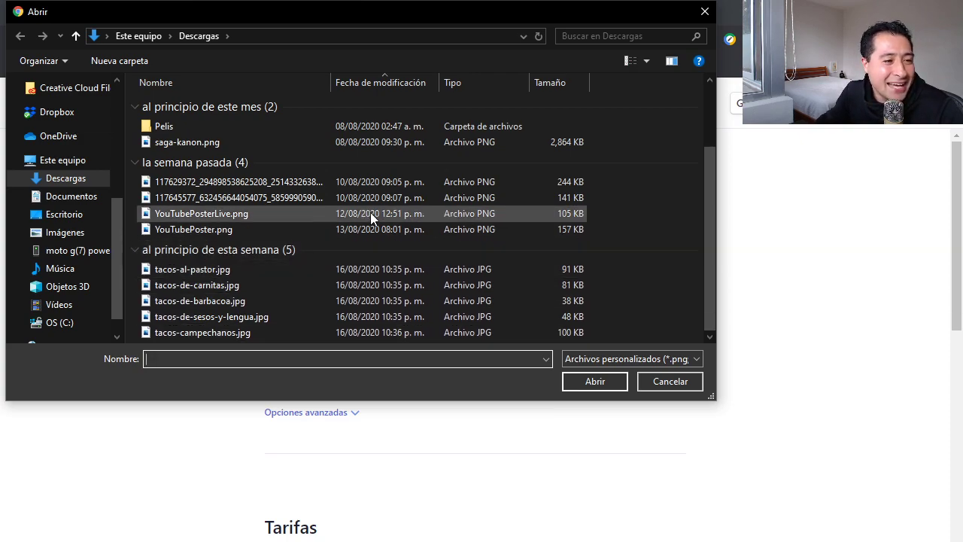
left_click(194, 302)
double_click(194, 302)
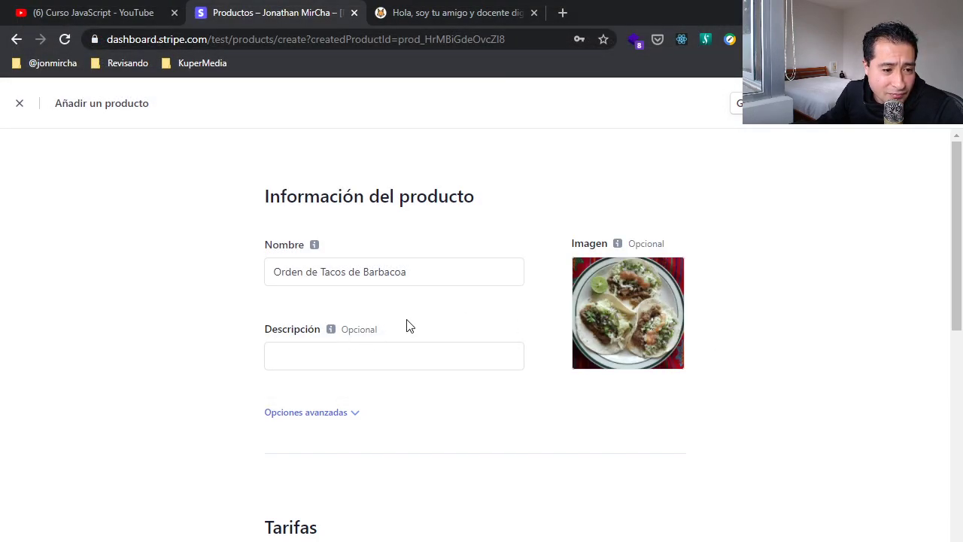
Set the barbacoa product's currency to MXN and its price to 90
scroll(327, 419, "down", 5)
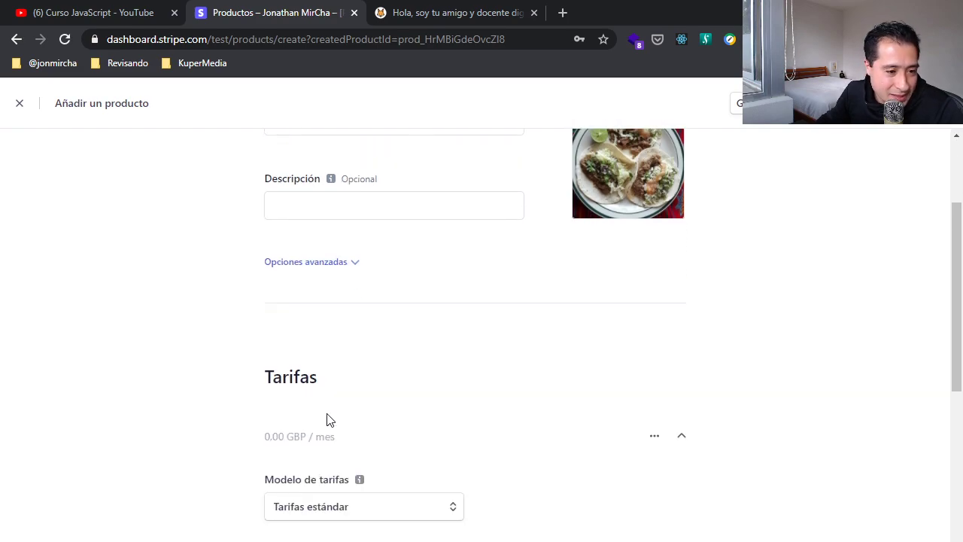
scroll(327, 419, "down", 1)
left_click(450, 301)
type("mxn")
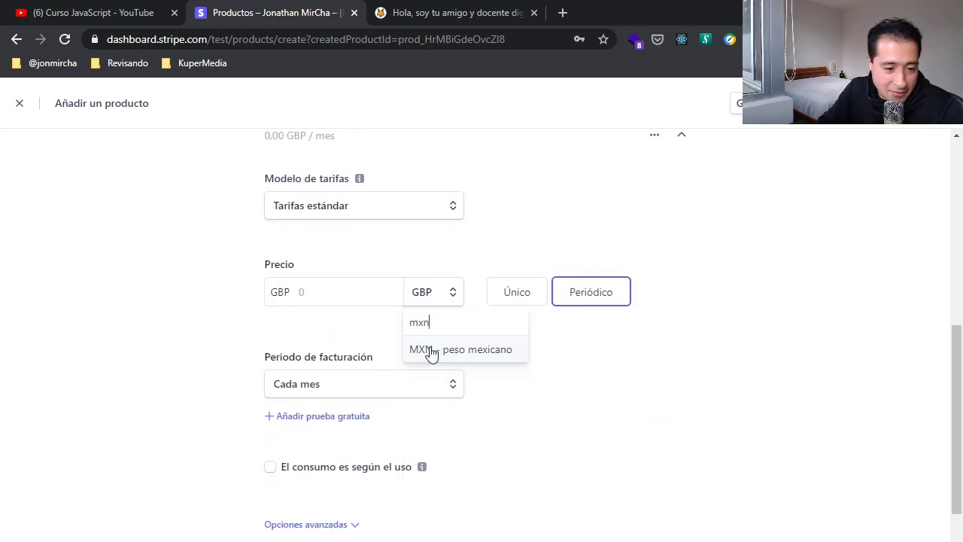
left_click(431, 351)
left_click(348, 295)
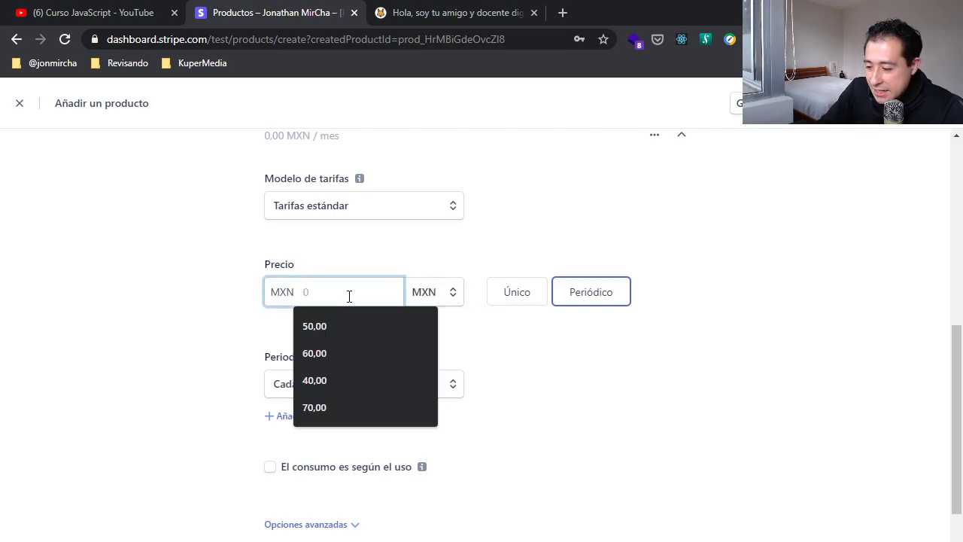
type("90")
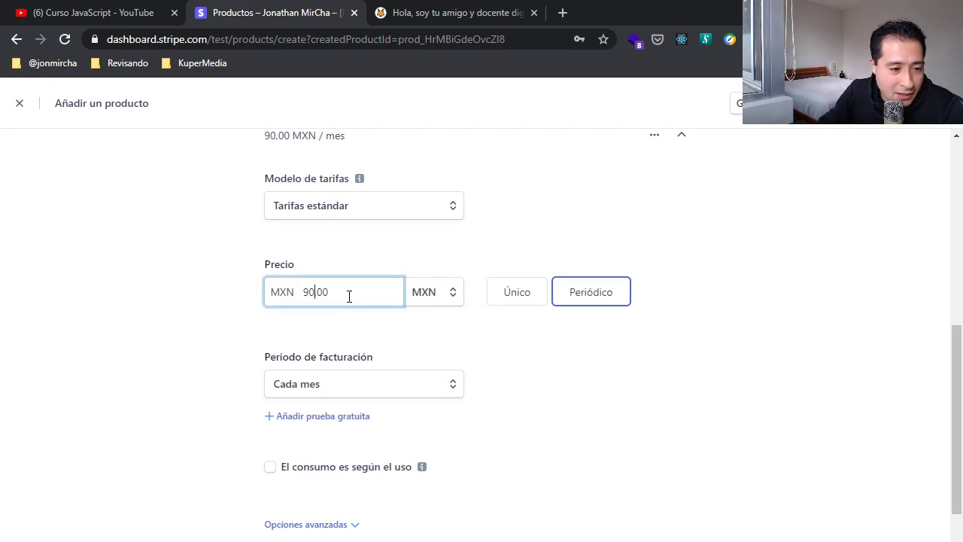
Save the barbacoa product, continue with another new one and name it Orden de Tacos de Sesos y Lengua
scroll(486, 398, "down", 2)
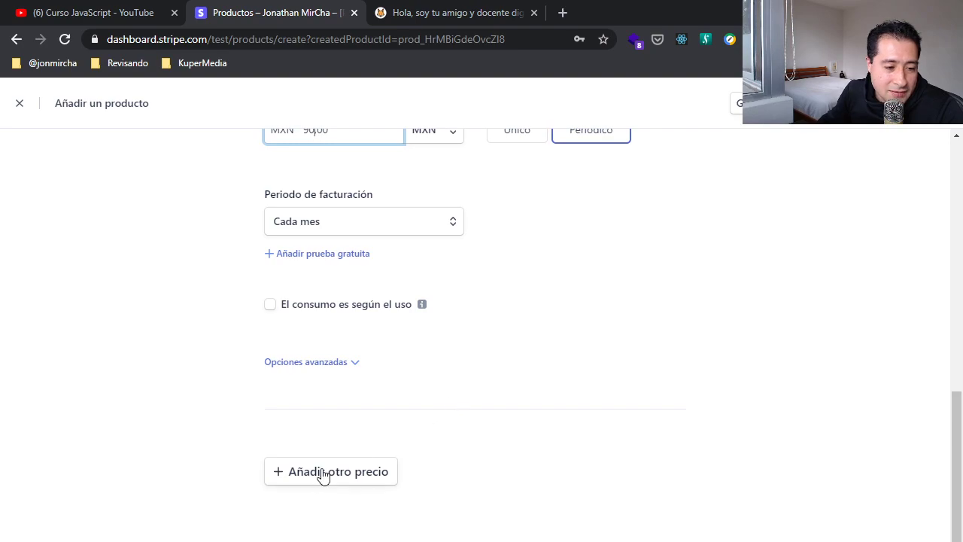
scroll(738, 211, "up", 5)
key("Return")
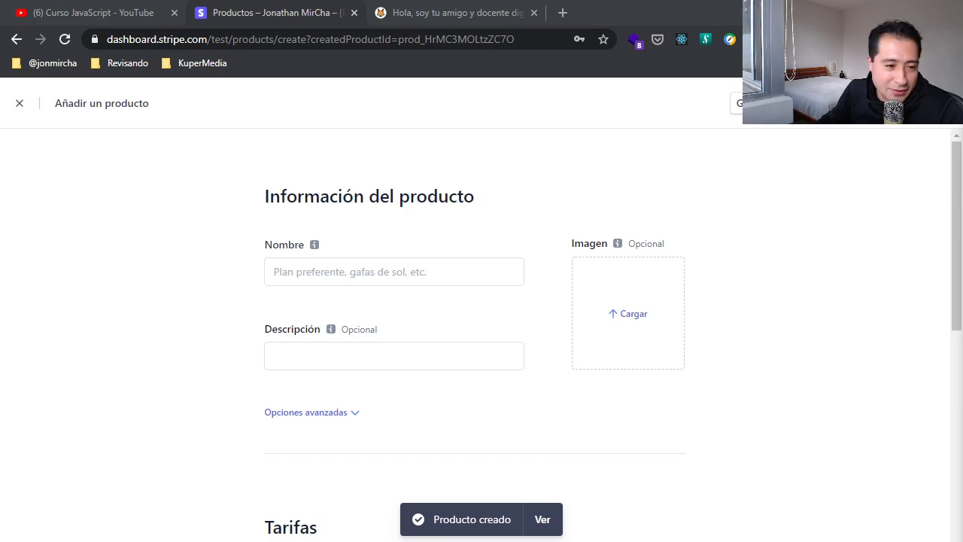
left_click(381, 272)
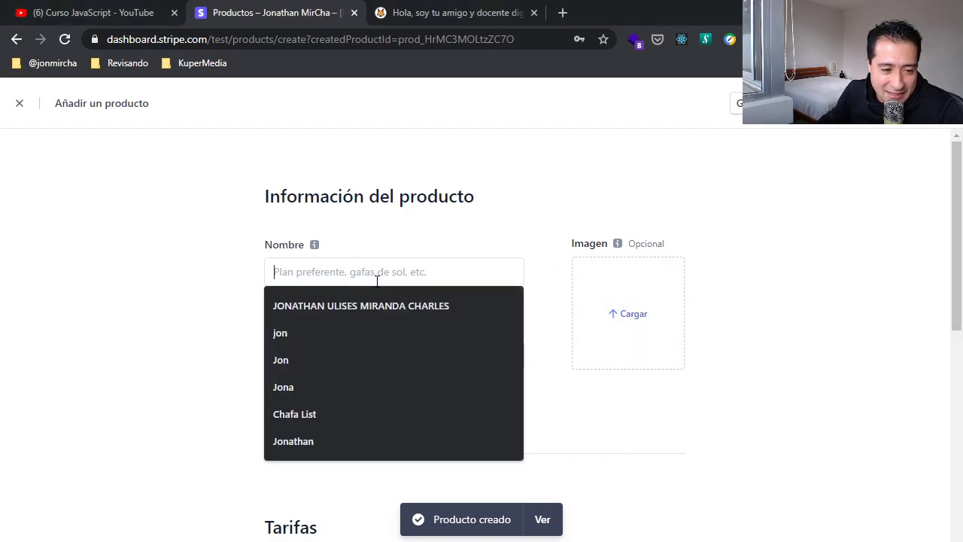
type("Orden de Tacos de Sesos y Lengua")
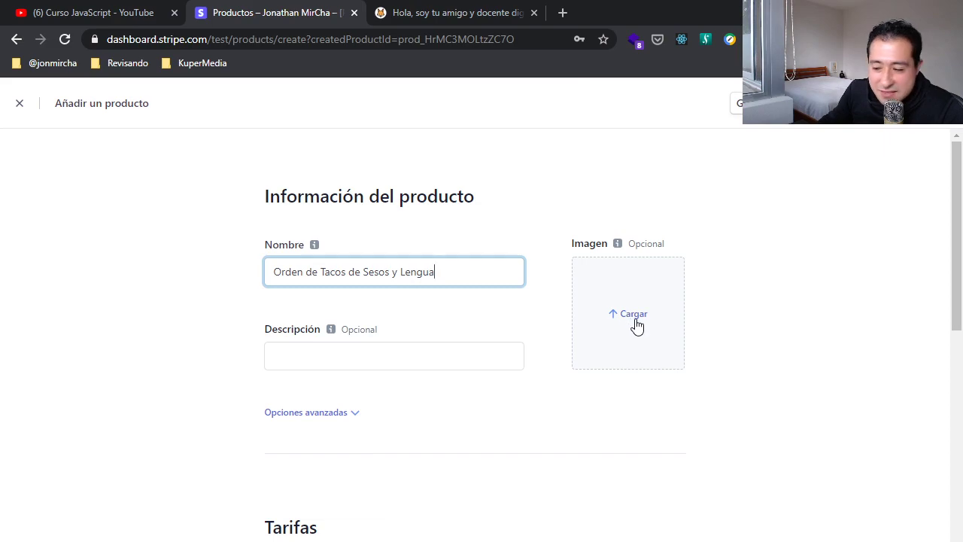
Upload tacos-de-sesos-y-lengua.jpg from the Descargas folder as the sesos y lengua product's image
left_click(634, 318)
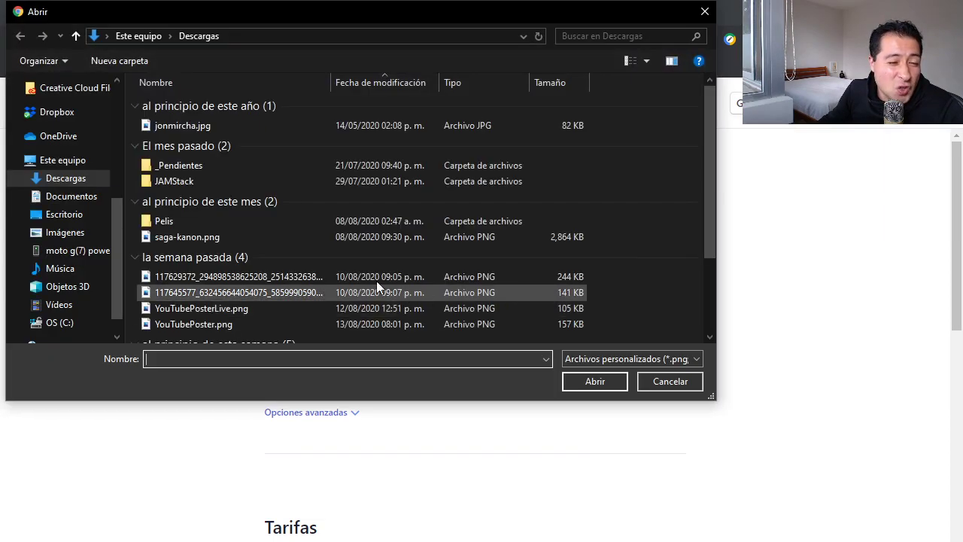
scroll(196, 260, "down", 2)
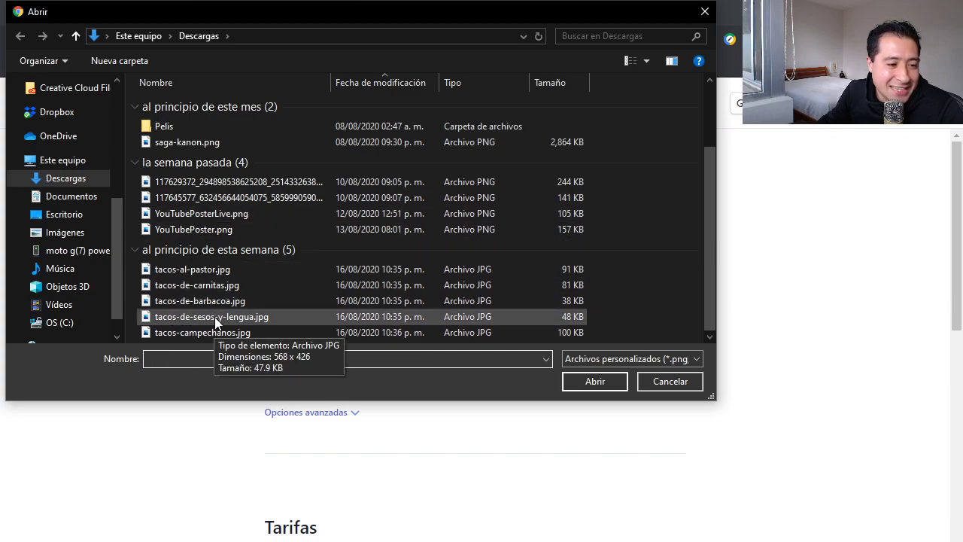
double_click(216, 317)
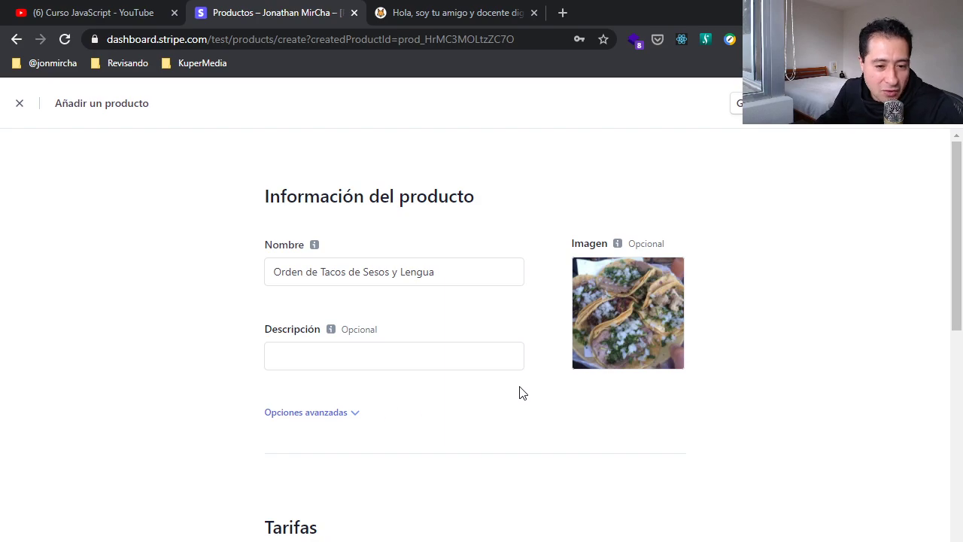
Set the sesos y lengua product's currency to MXN and its price to 110
scroll(371, 282, "down", 2)
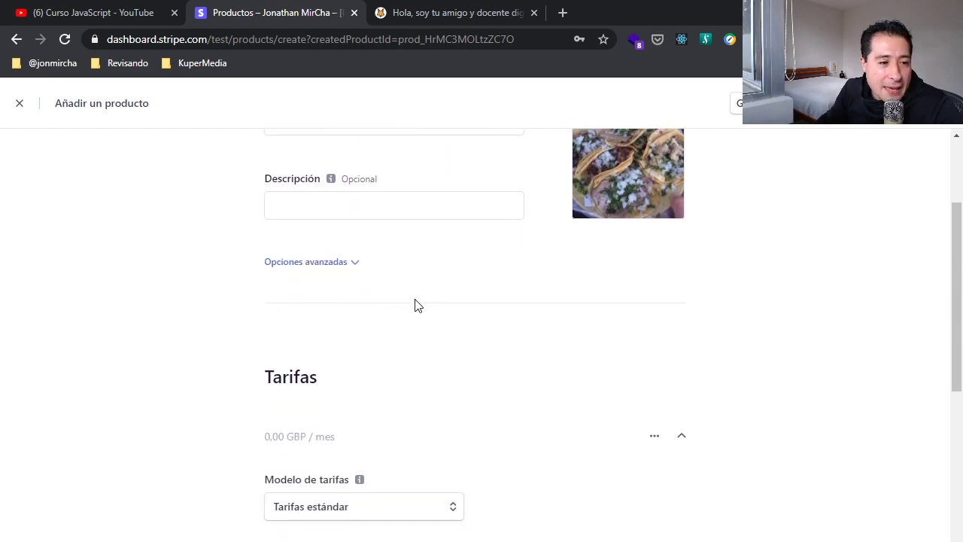
scroll(421, 316, "up", 2)
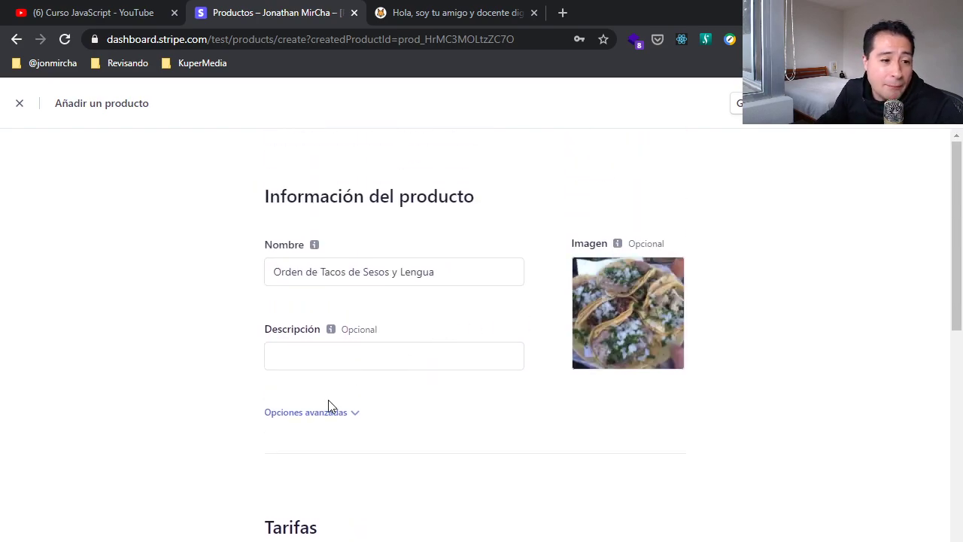
scroll(368, 441, "down", 1)
scroll(364, 432, "down", 2)
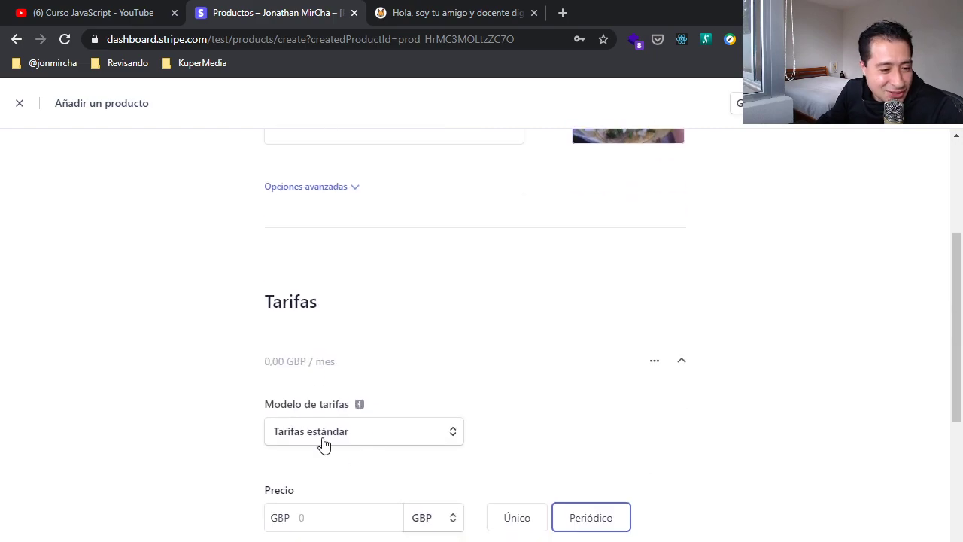
scroll(370, 441, "down", 3)
left_click(422, 301)
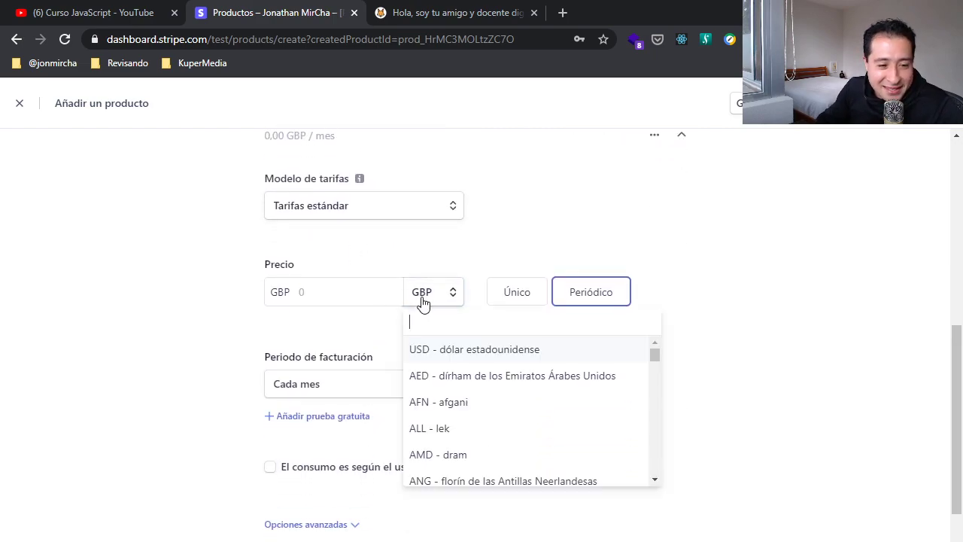
type("mx")
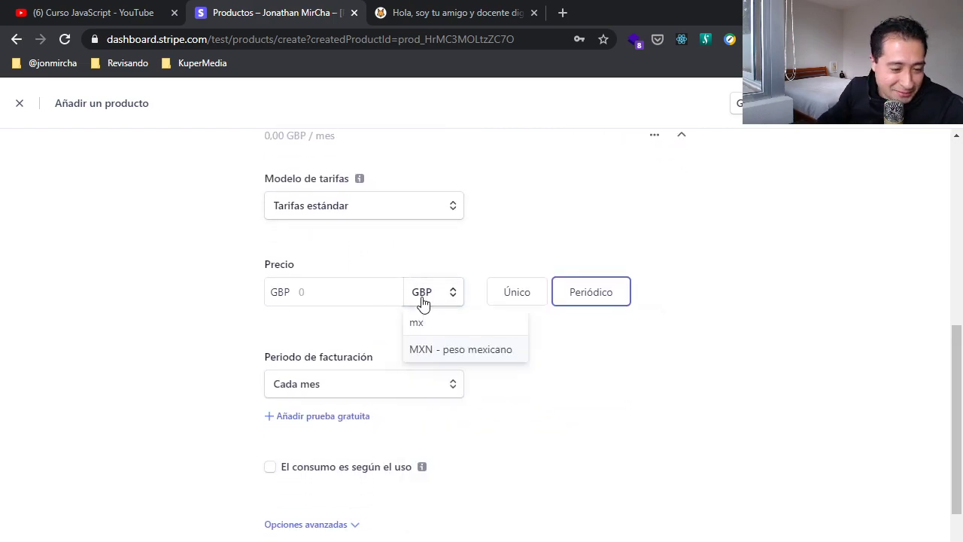
left_click(454, 352)
left_click(343, 288)
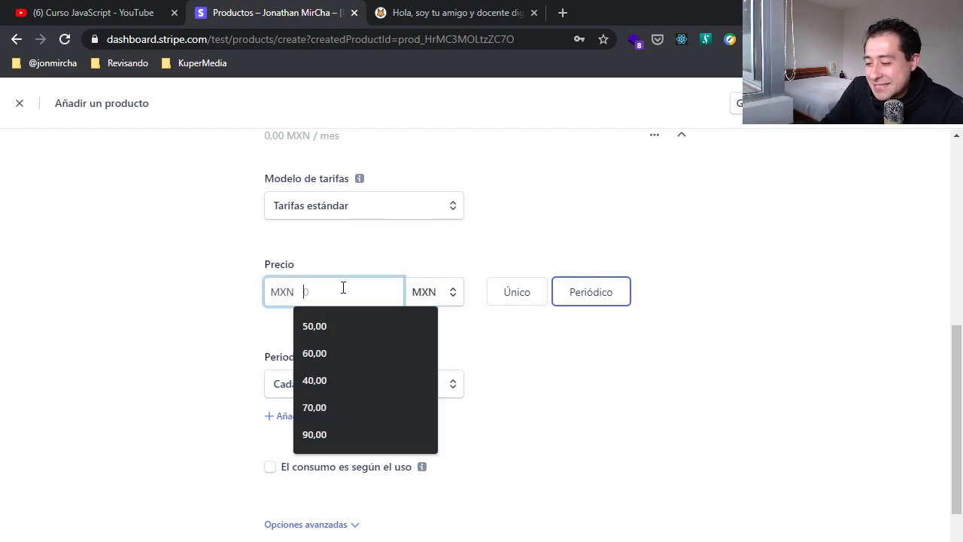
type("110")
left_click(504, 364)
scroll(505, 364, "down", 2)
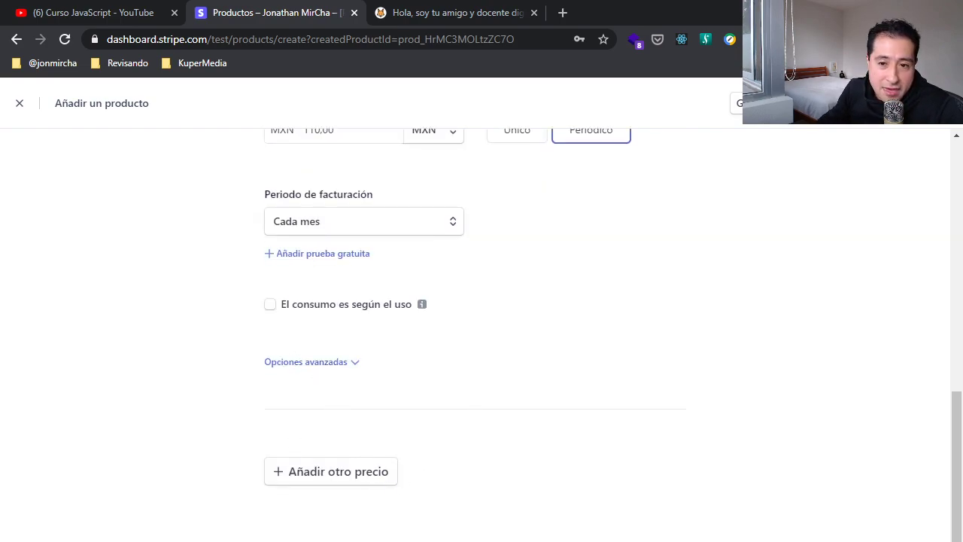
Save the Orden de Tacos de Sesos y Lengua product and return to the Productos list to review all taco products
left_click(775, 104)
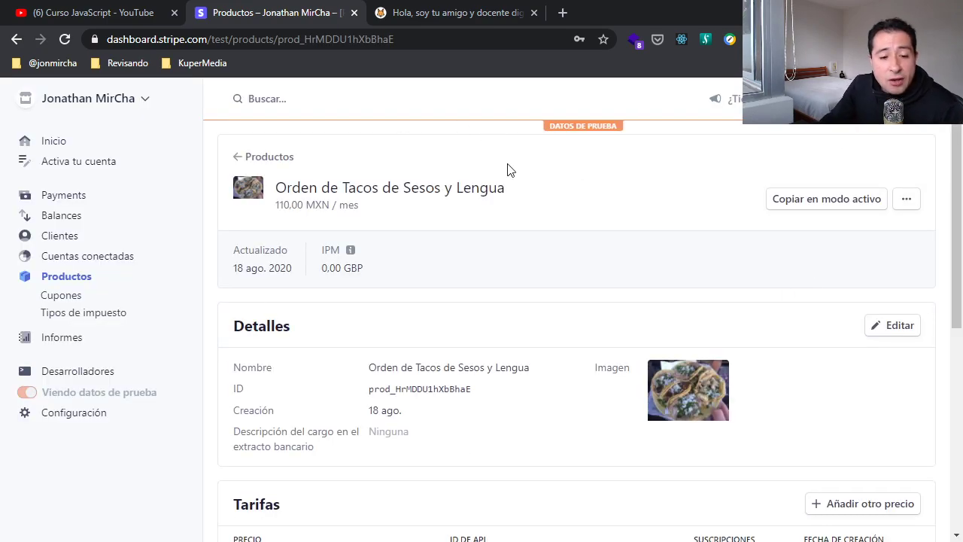
scroll(575, 301, "down", 2)
scroll(579, 303, "down", 3)
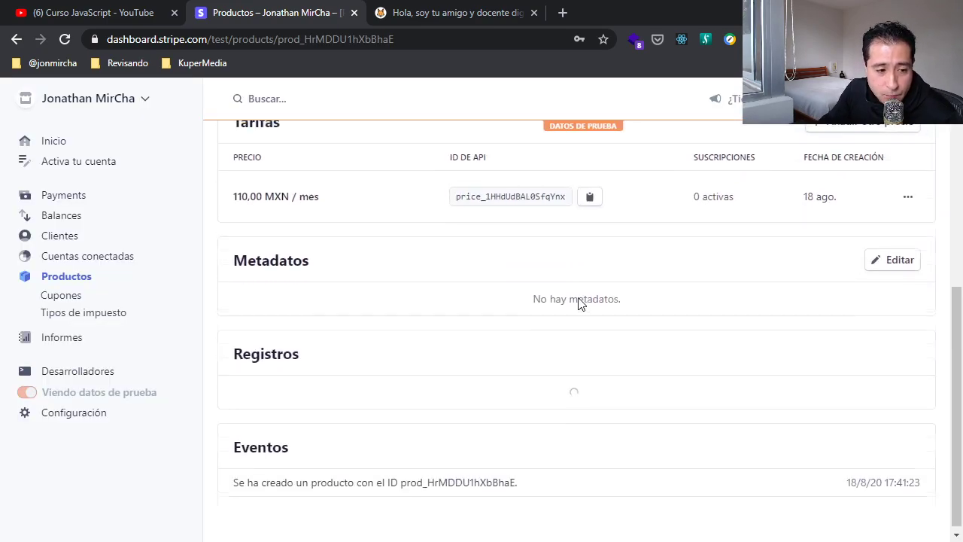
scroll(577, 301, "up", 5)
left_click(66, 276)
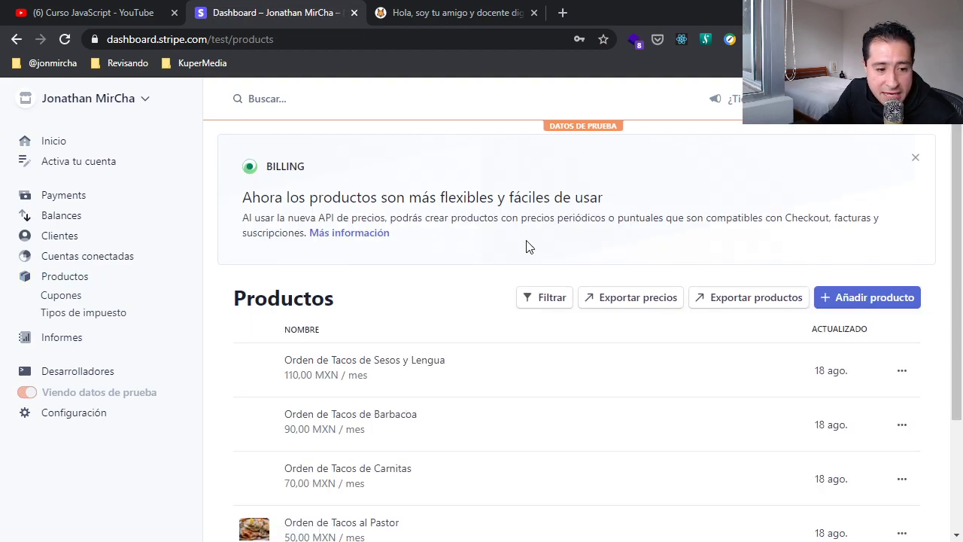
scroll(526, 248, "down", 2)
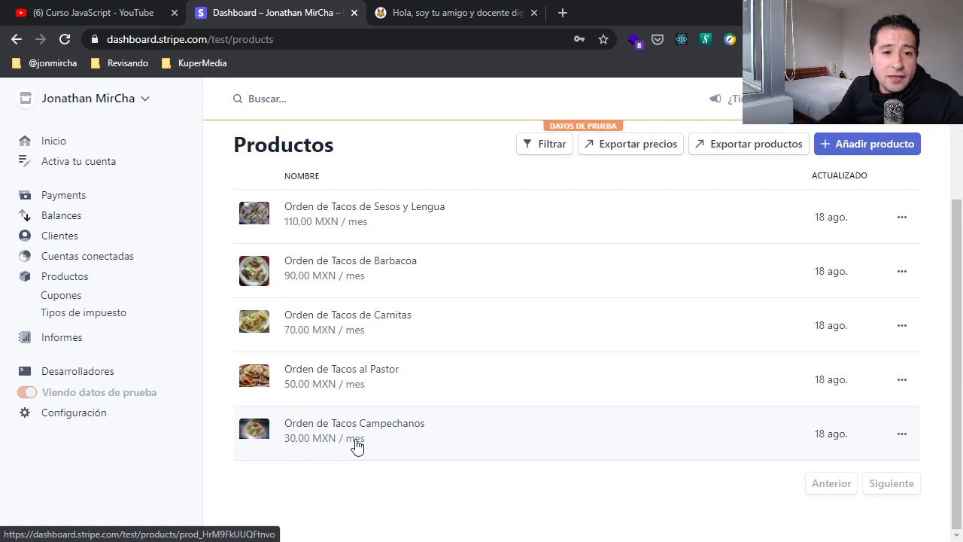
Switch to the Stripe documentation window and go back through its open reference pages to the Documentation home
key("alt+Tab")
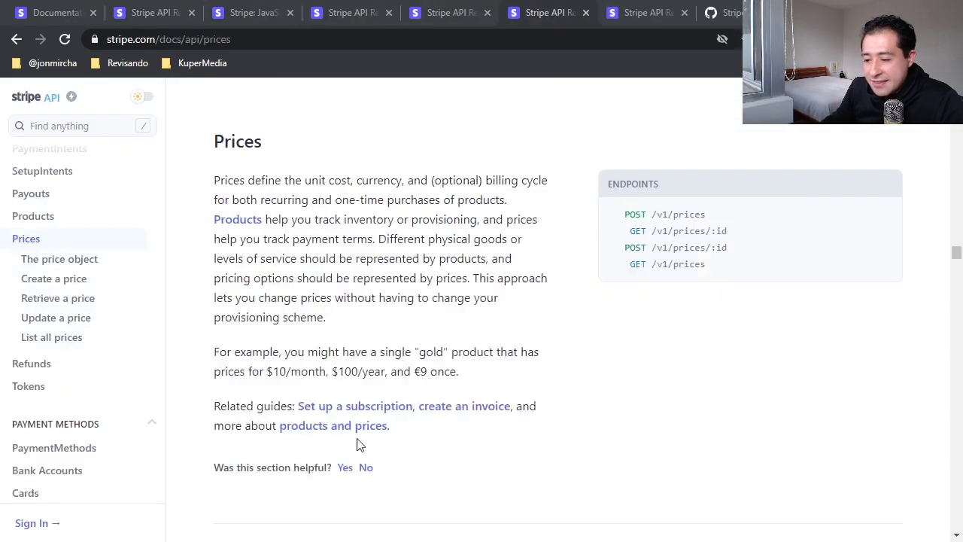
left_click(725, 13)
left_click(644, 14)
left_click(559, 13)
left_click(453, 12)
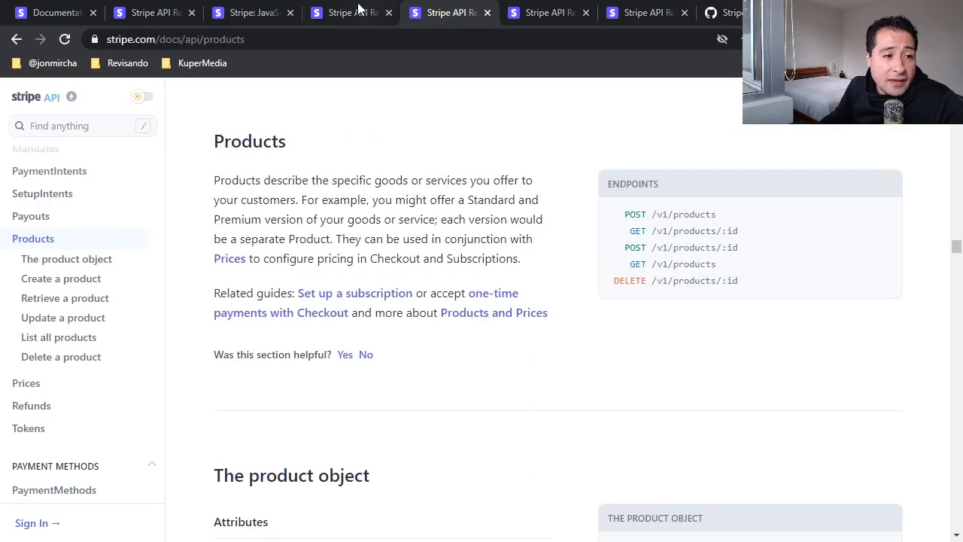
left_click(361, 12)
left_click(249, 13)
left_click(147, 13)
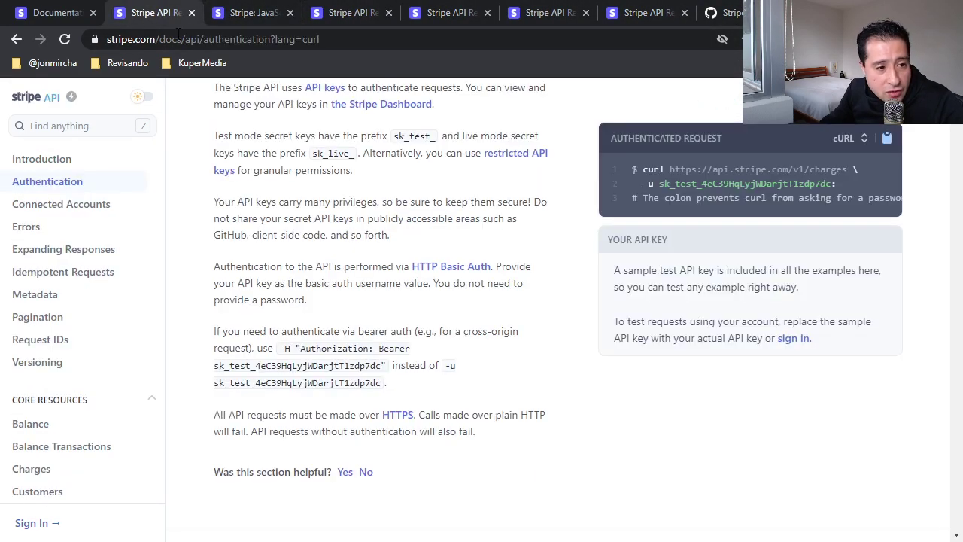
left_click(37, 17)
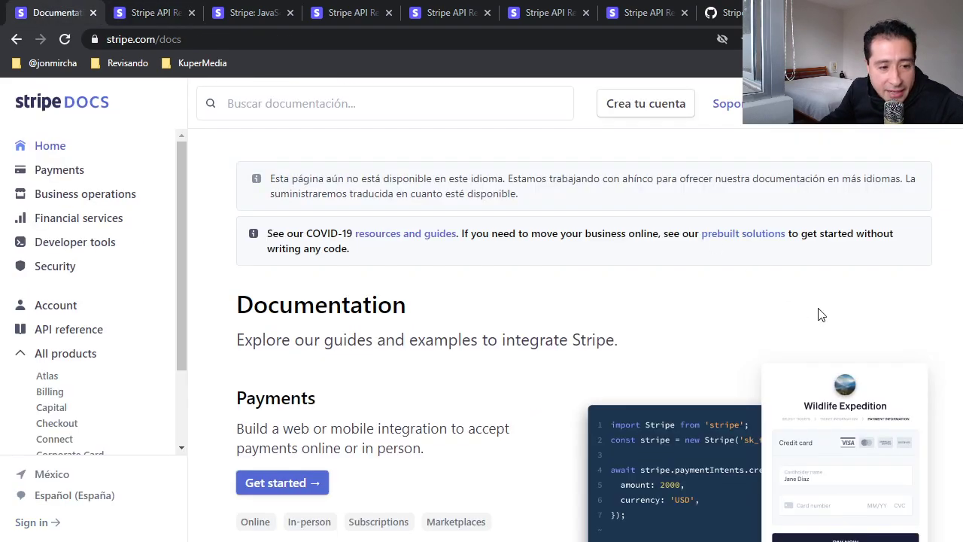
Revisit the Stripe.js and Products reference pages, then switch back to the dashboard's Productos list
left_click(260, 20)
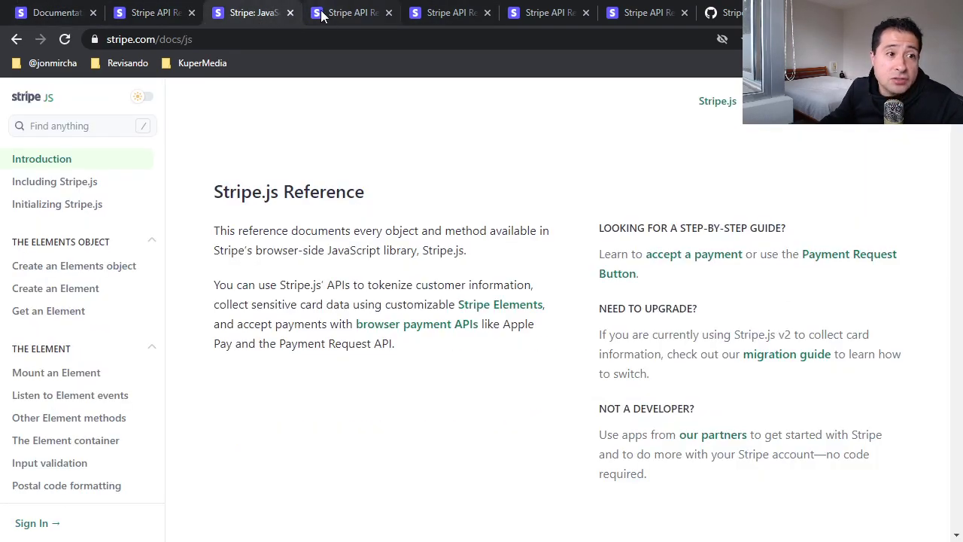
left_click(343, 14)
left_click(444, 15)
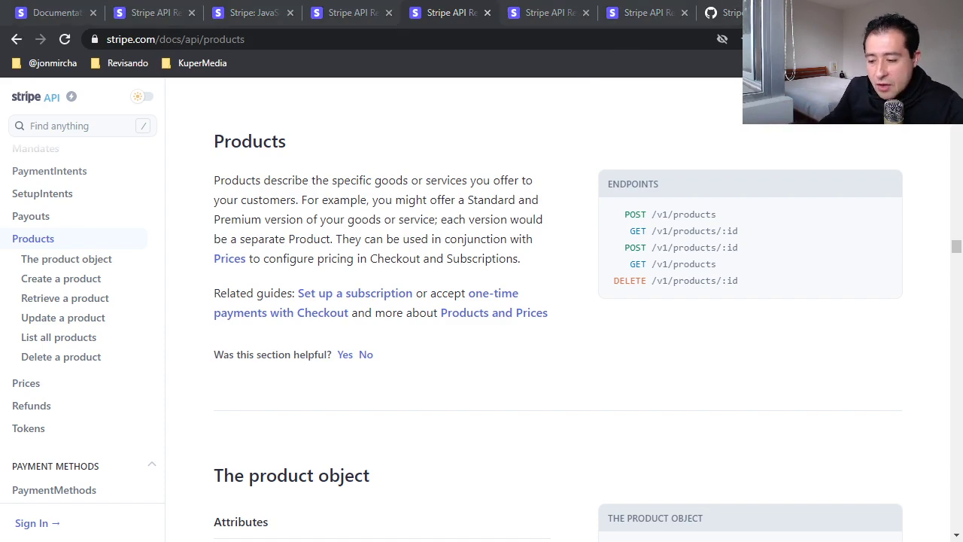
key("alt+Tab")
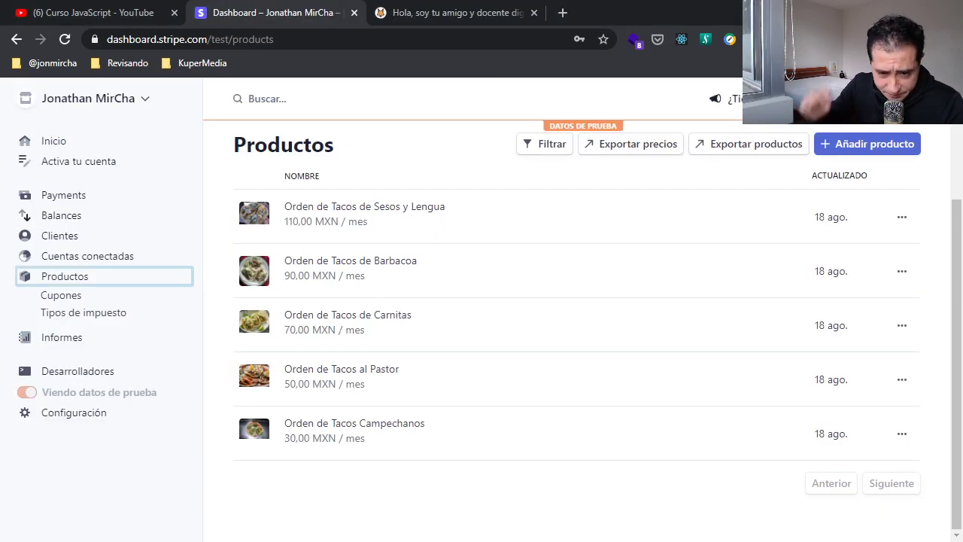